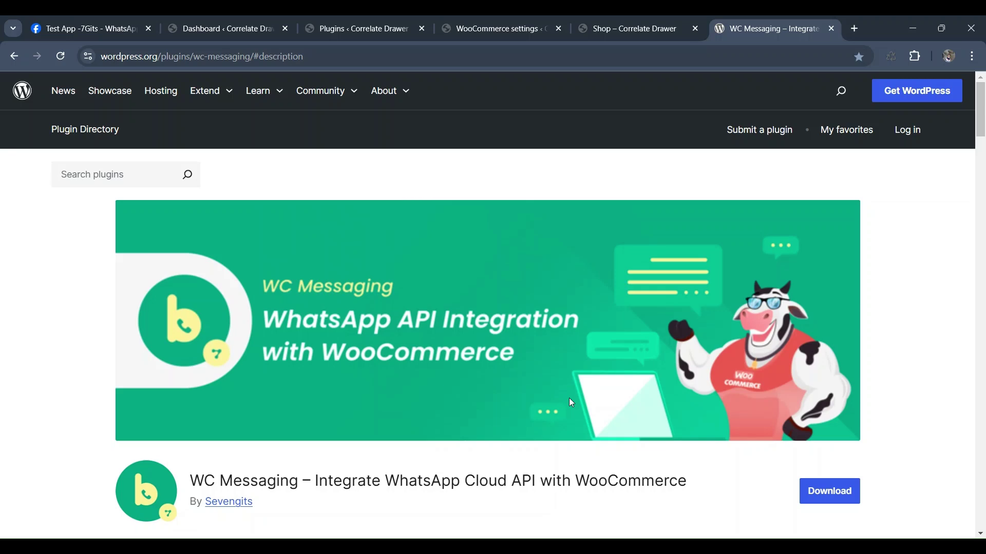
- Add the Beanie with Logo to the cart from the store's Shop page
scroll(509, 309, down, 7)
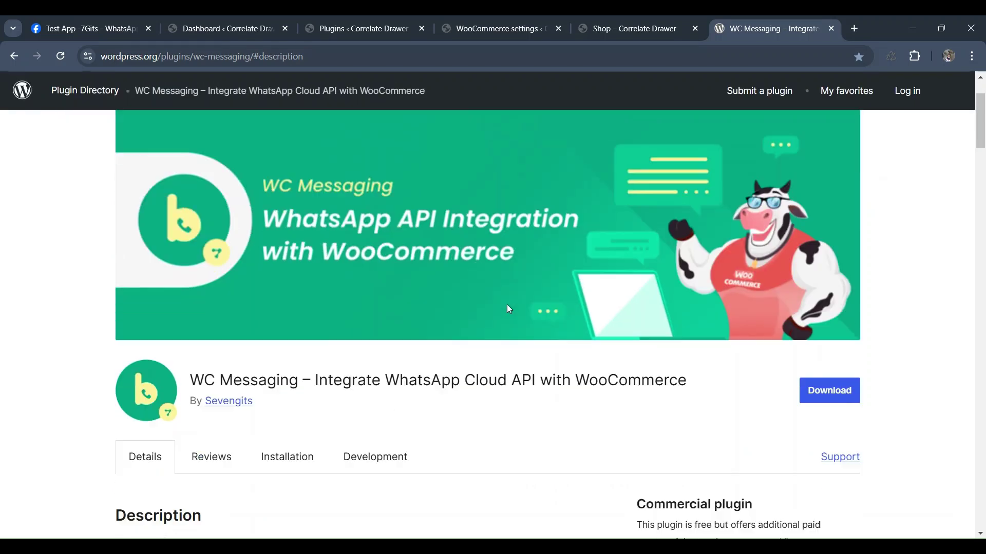
scroll(510, 310, down, 9)
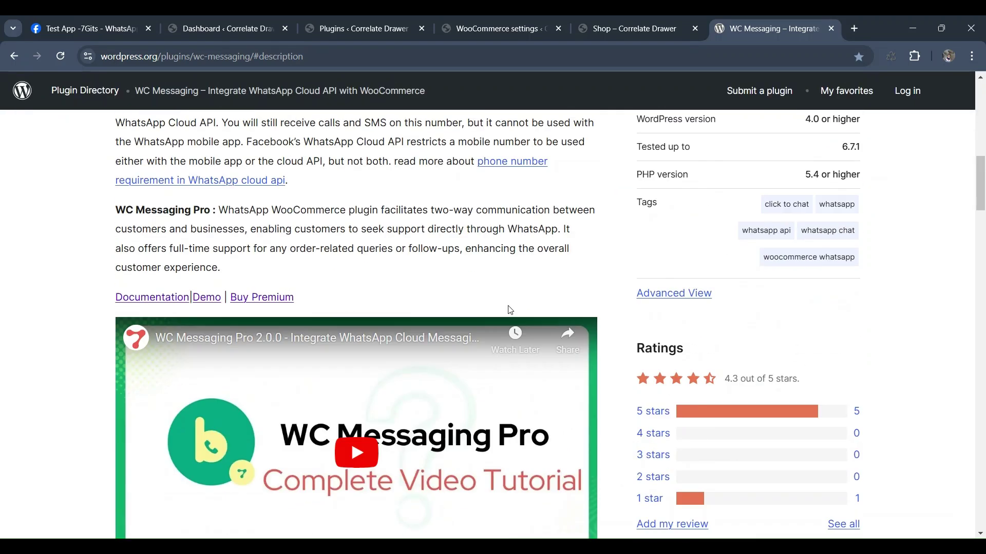
scroll(509, 310, down, 2)
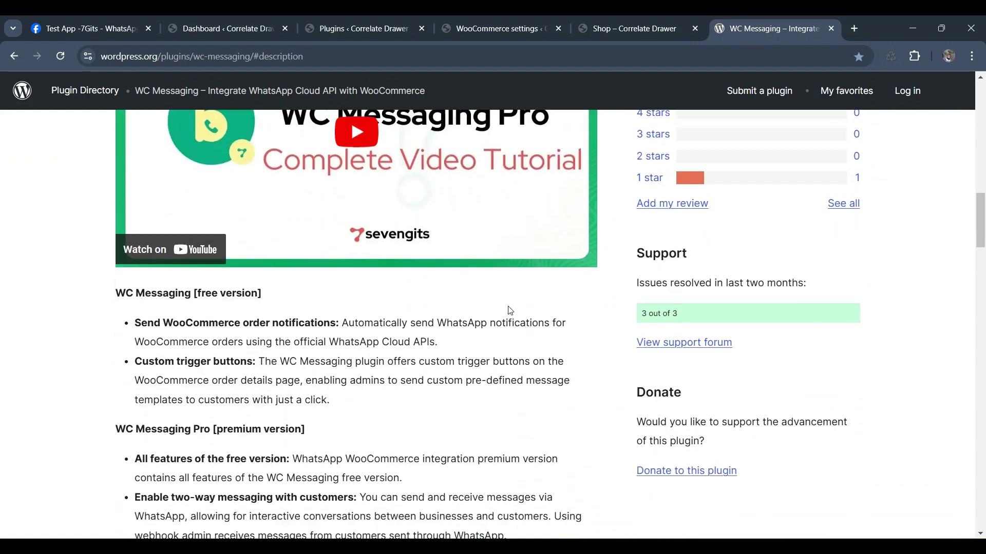
scroll(510, 310, down, 5)
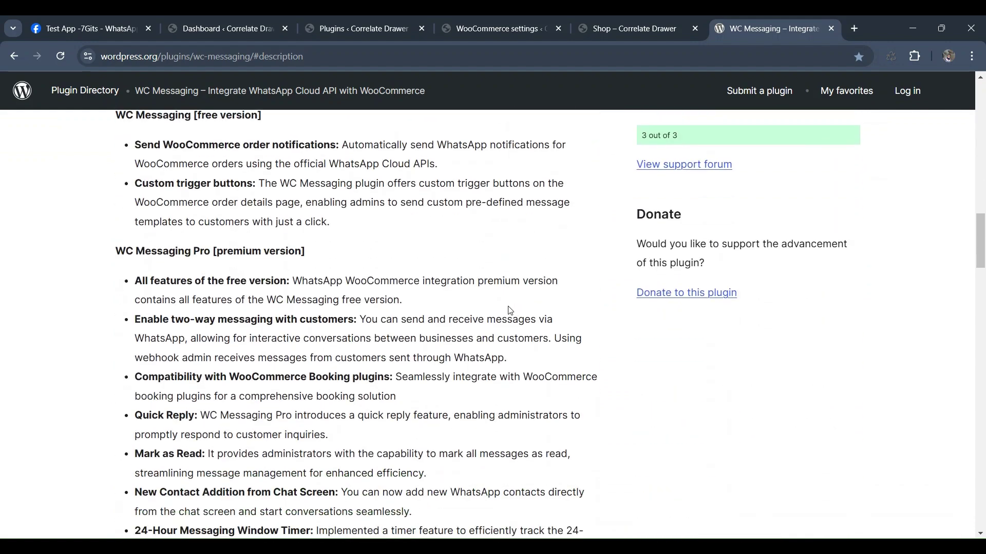
scroll(510, 310, down, 2)
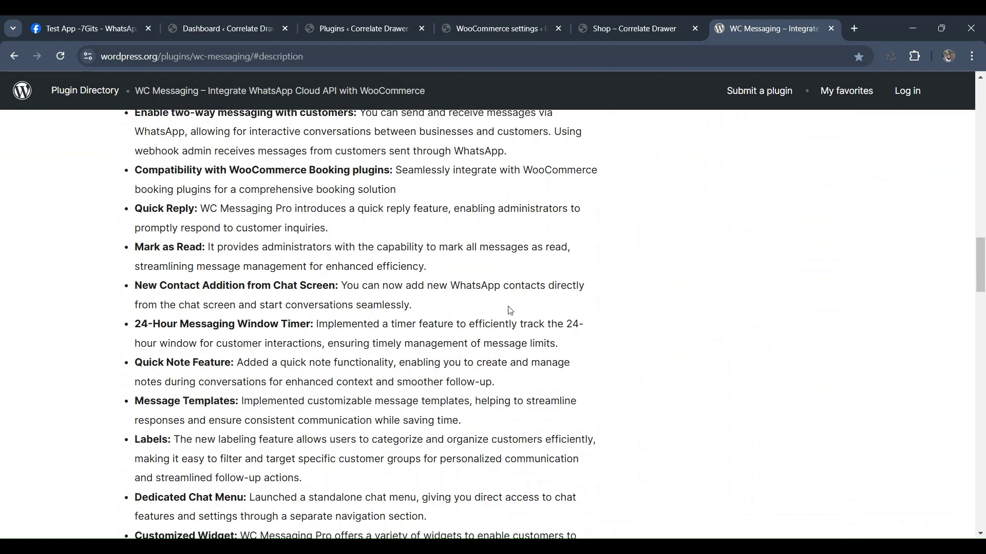
key(Home)
click(668, 36)
scroll(613, 442, down, 5)
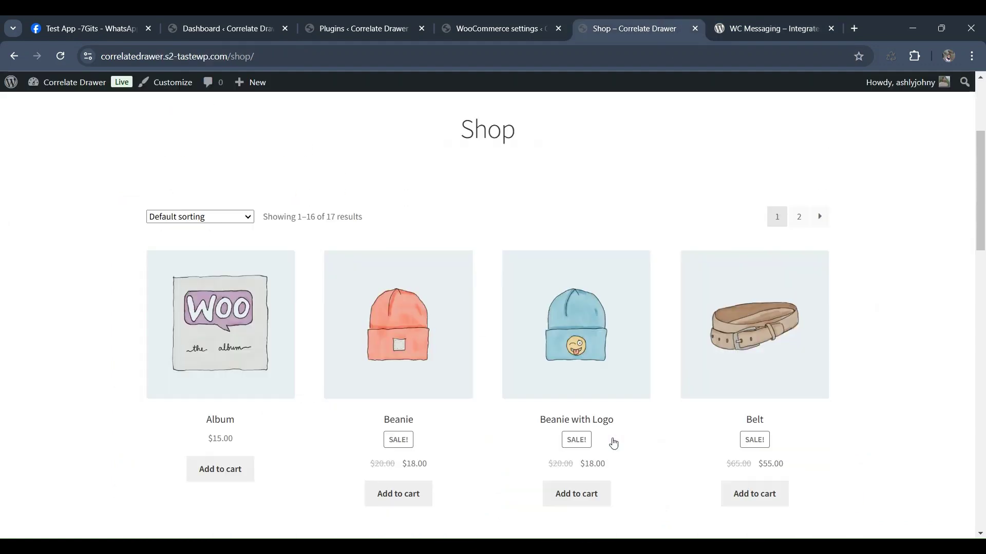
click(584, 438)
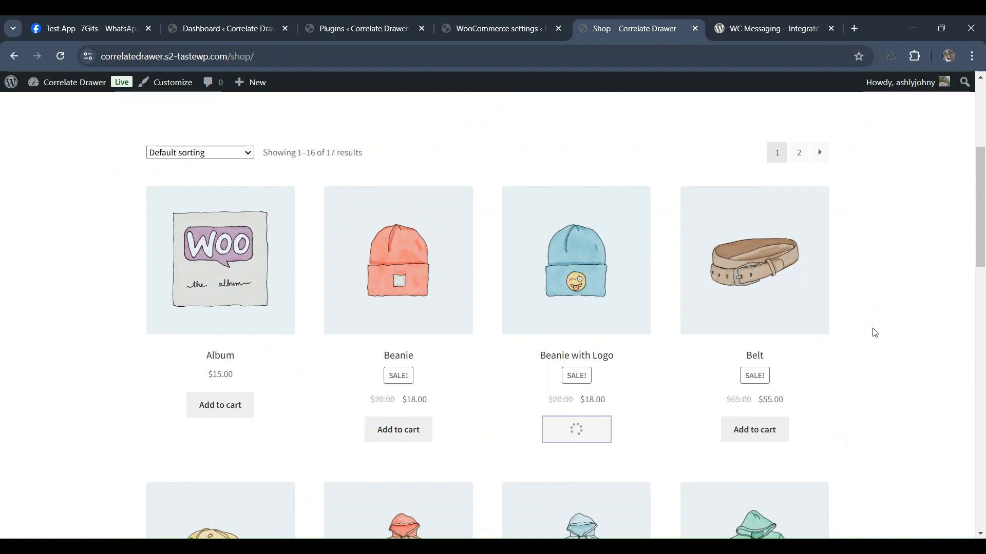
- Check out the cart and place the order with cash on delivery
scroll(874, 333, up, 5)
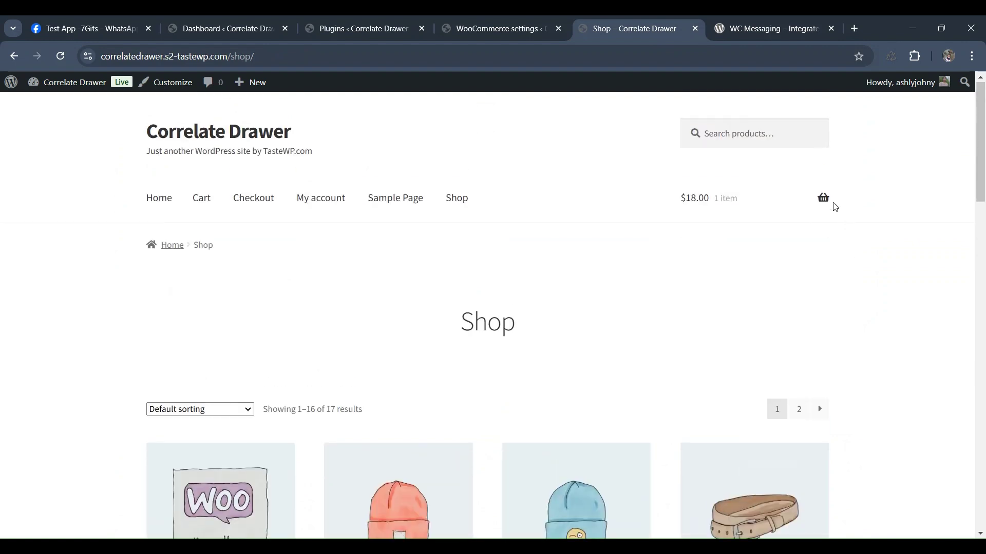
mouse_move(822, 203)
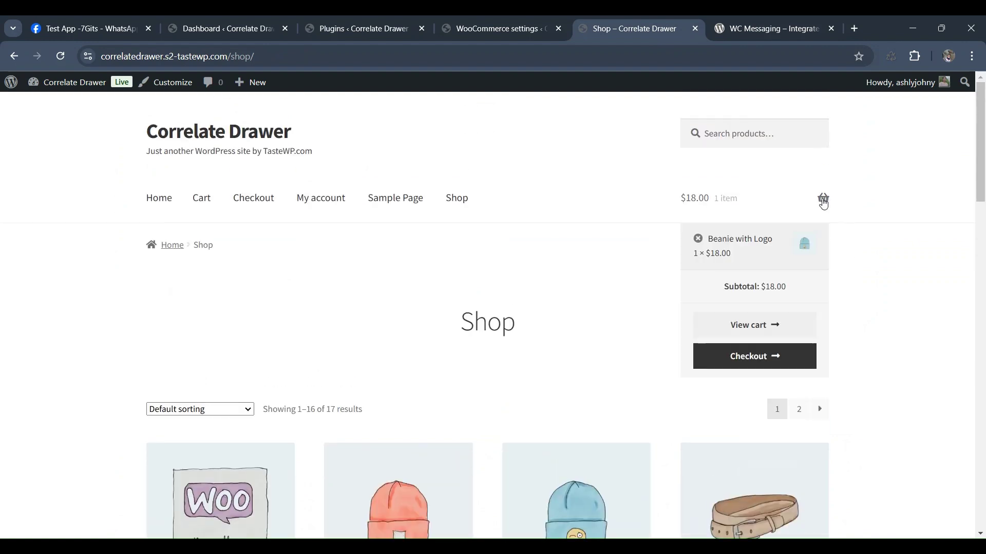
click(786, 361)
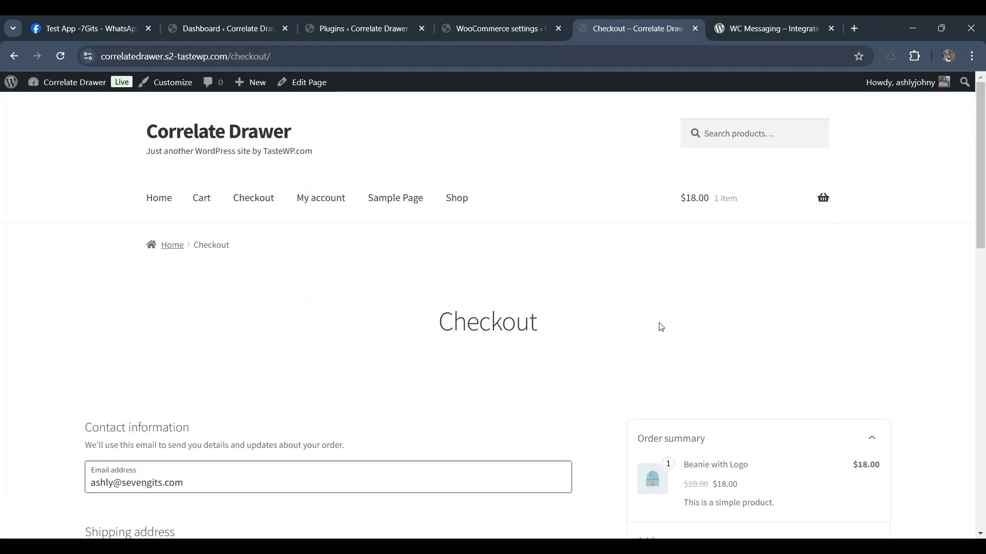
scroll(655, 323, down, 12)
click(316, 334)
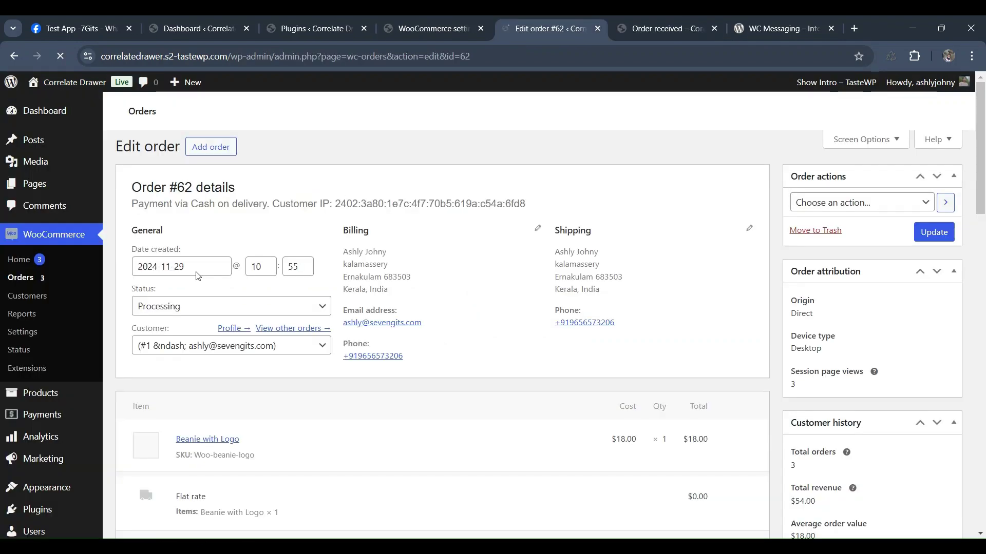
- Scroll order #62 down to its Order notes to find the WC Messaging WhatsApp note
scroll(981, 282, down, 6)
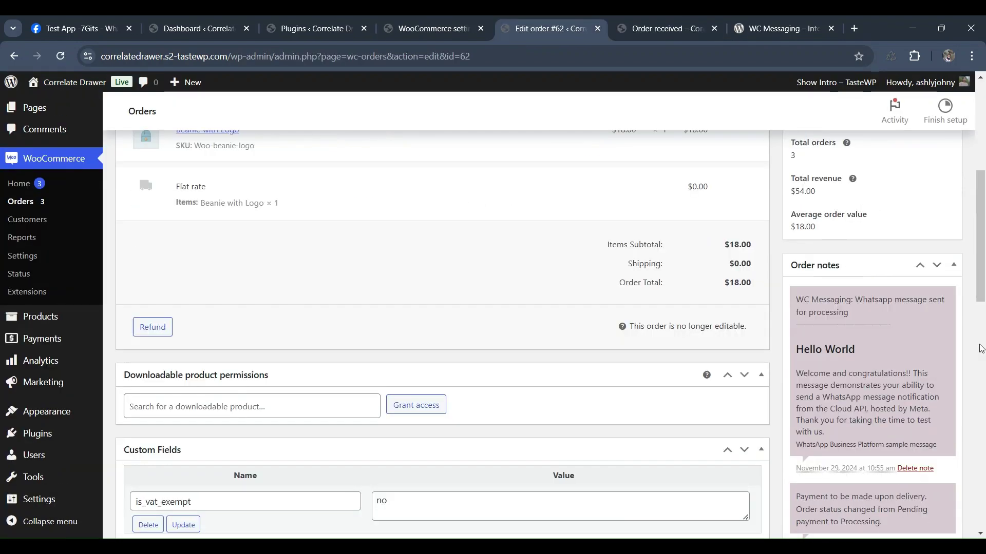
scroll(854, 464, down, 3)
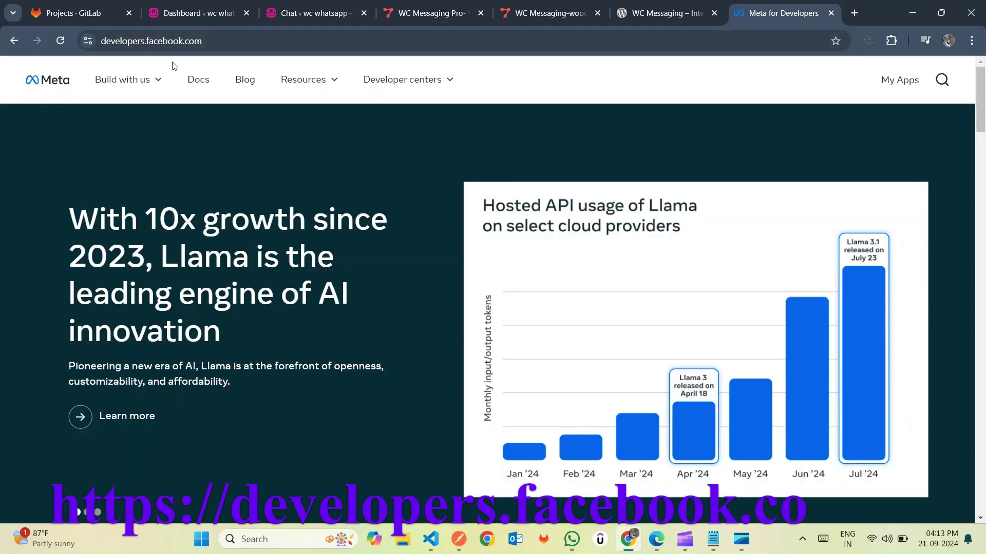
- Start a new Meta app for Yatramantra with the Other use case and Business type
click(904, 85)
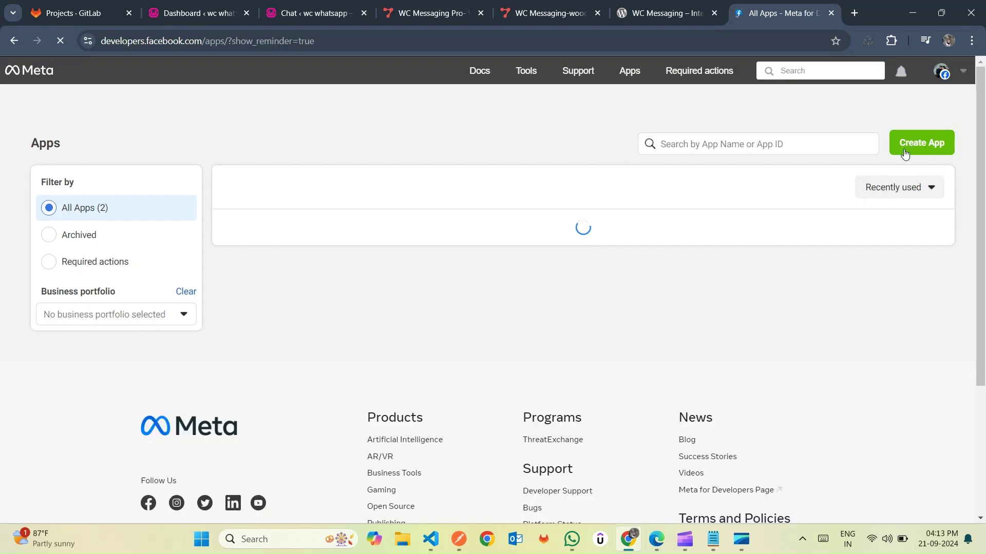
click(925, 144)
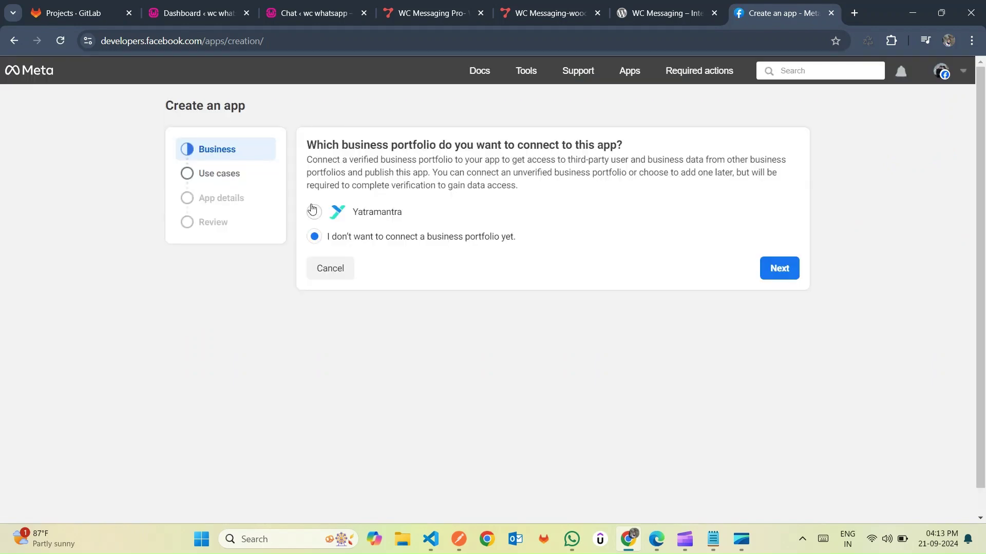
click(314, 211)
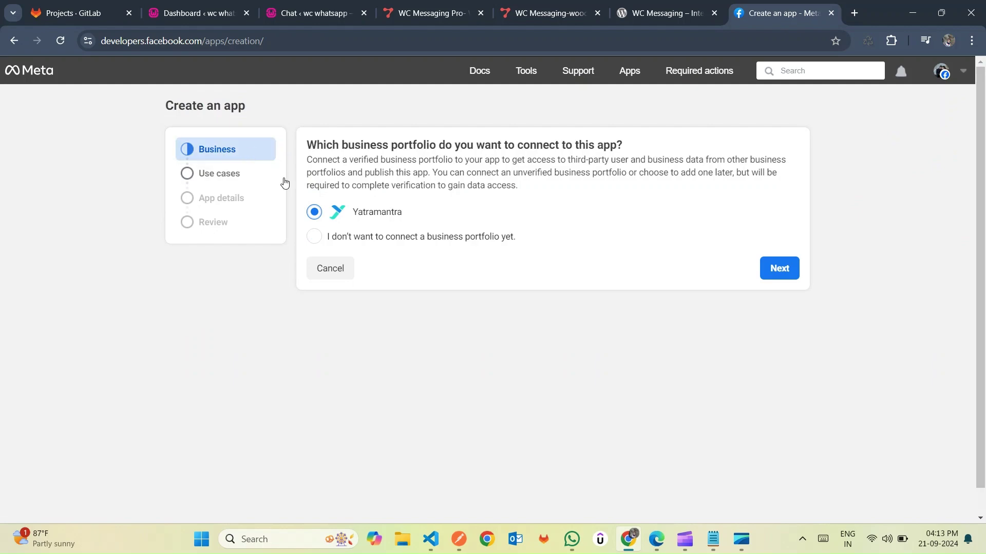
click(781, 277)
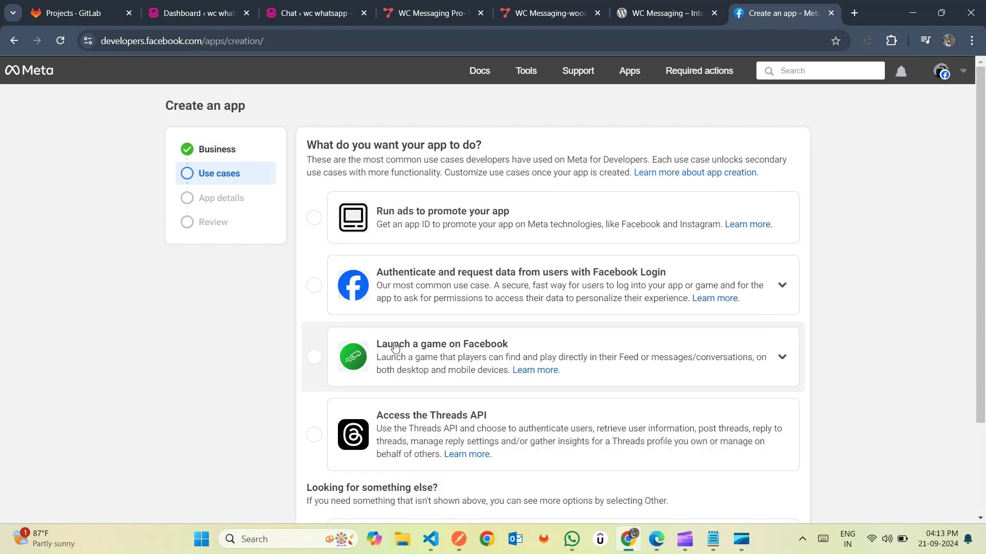
scroll(395, 348, down, 2)
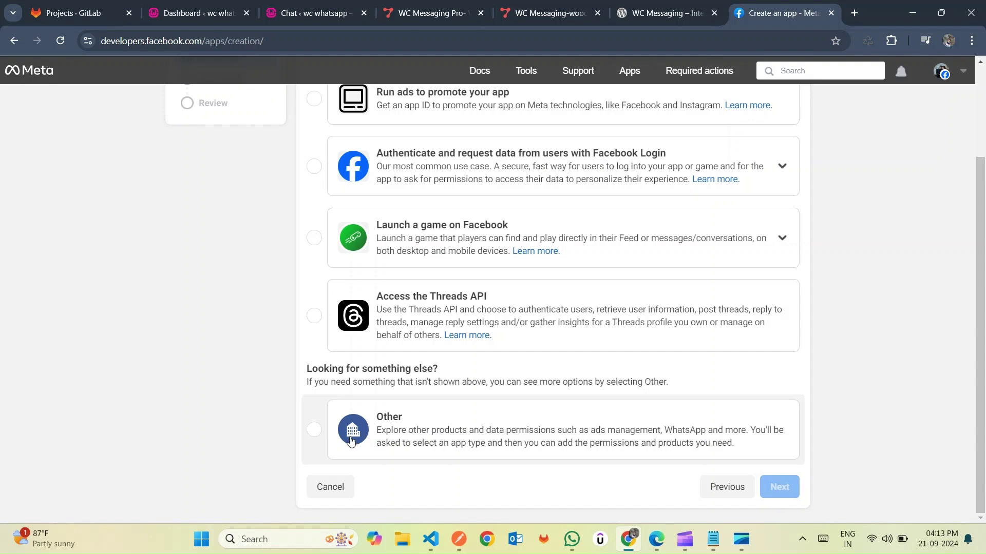
click(437, 435)
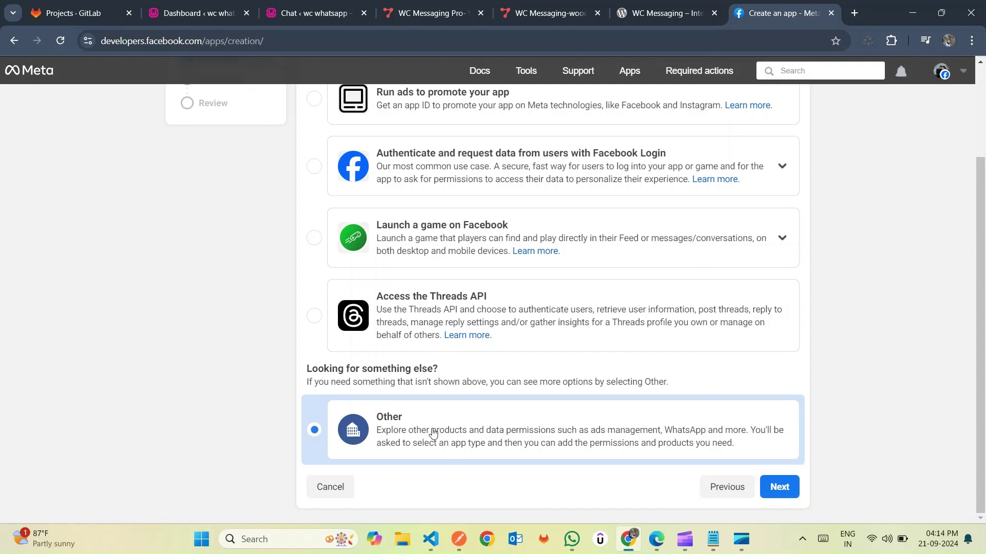
click(778, 493)
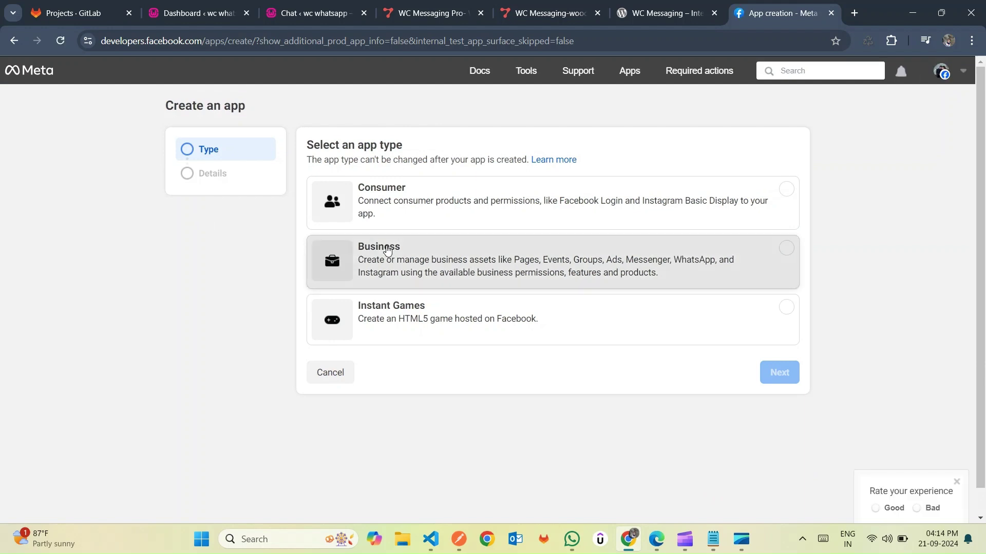
click(359, 260)
click(785, 378)
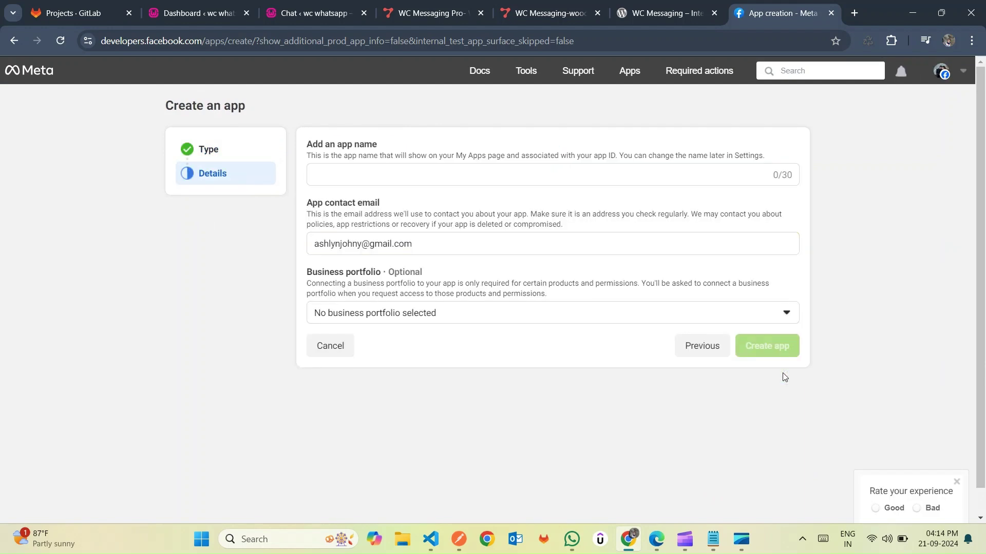
- Name the app mydemoapp, link it to the Yatramantra portfolio and create it
click(446, 171)
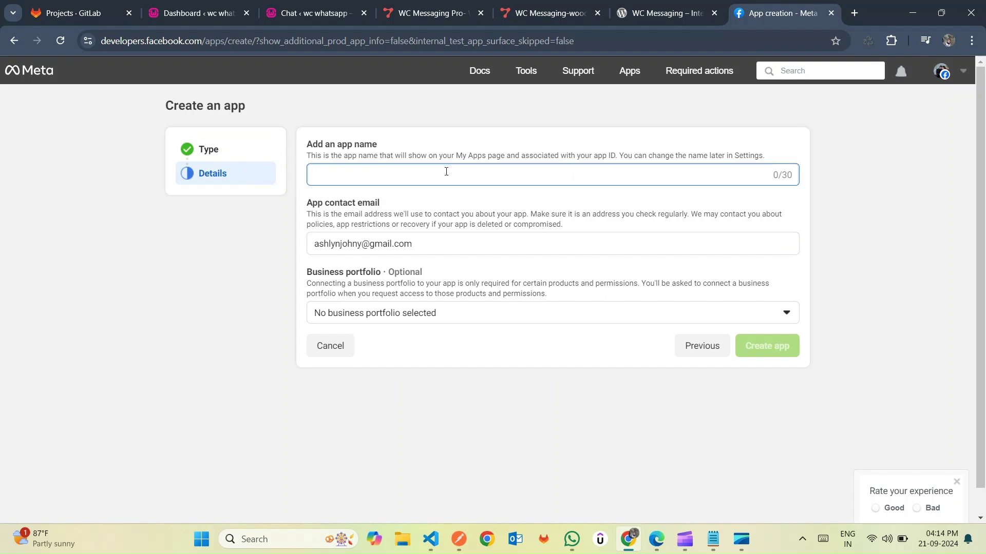
text(myd)
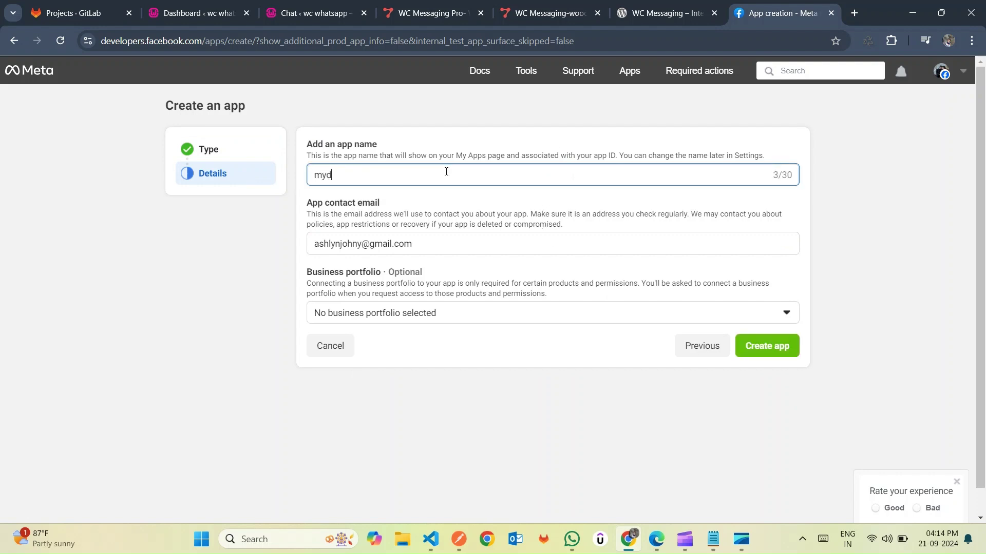
text(emoapp)
click(504, 319)
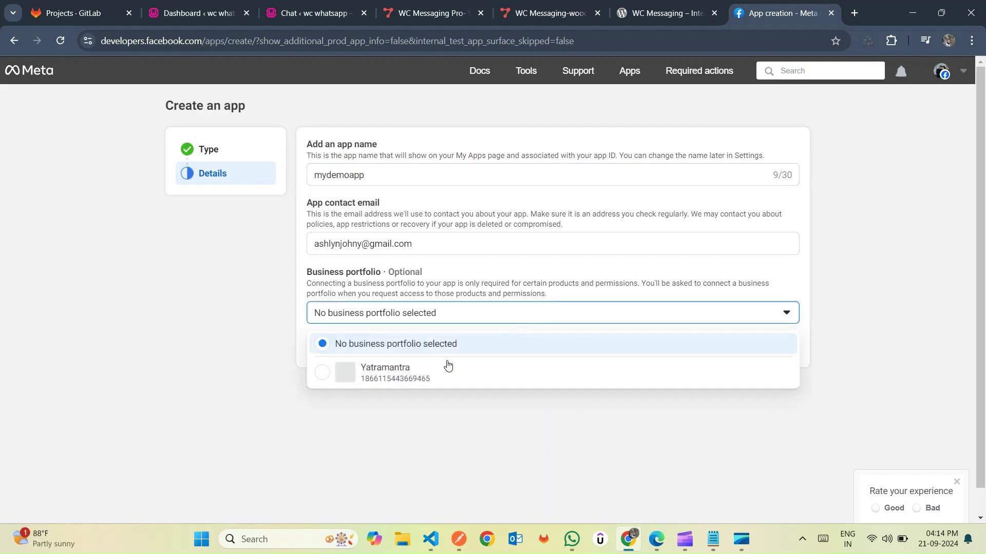
click(426, 377)
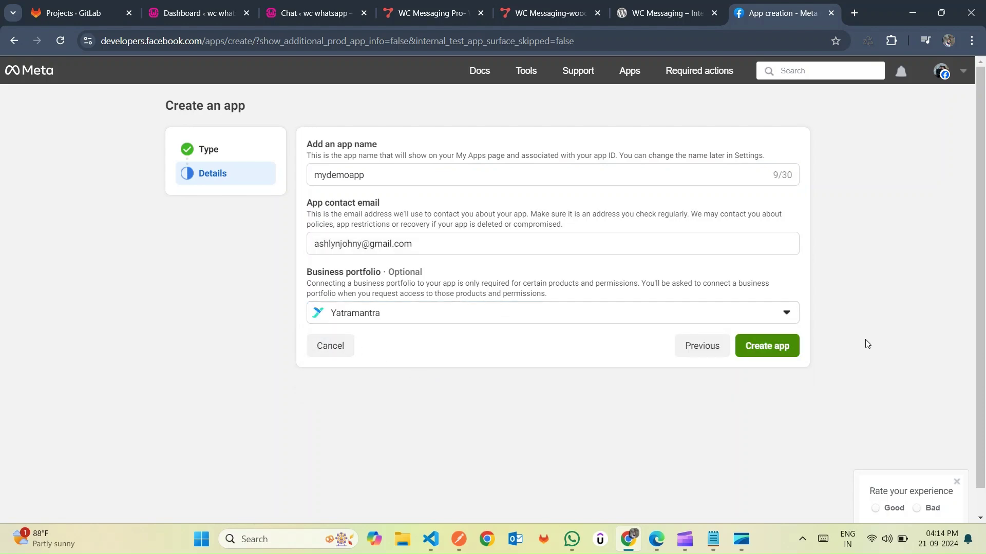
click(773, 347)
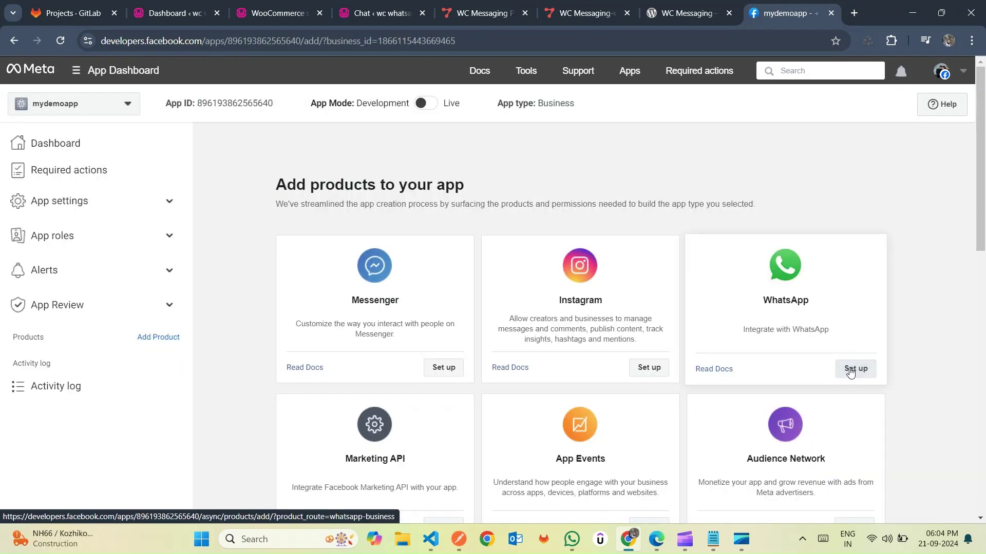
- Add WhatsApp to mydemoapp and scroll the API Setup page down to Step 5
click(850, 370)
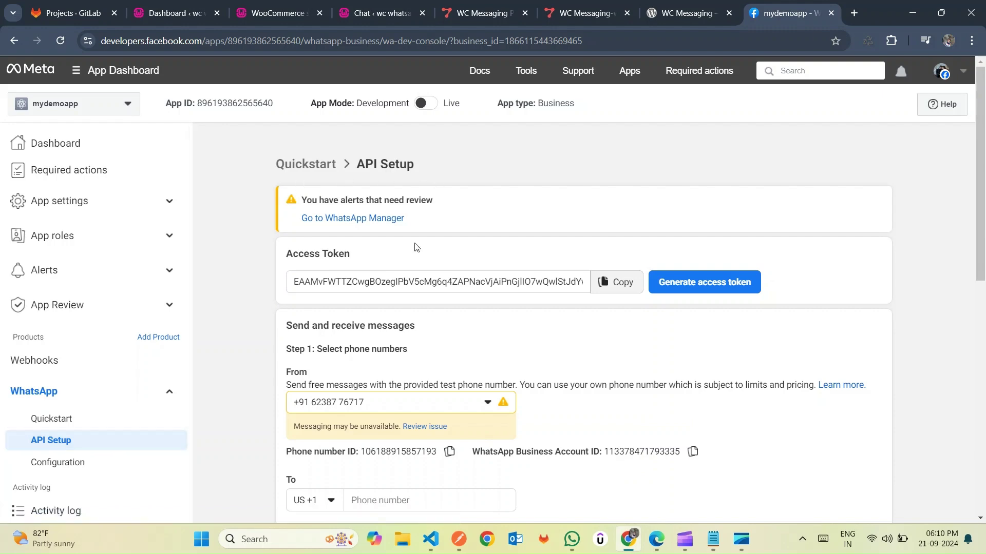
scroll(505, 323, down, 4)
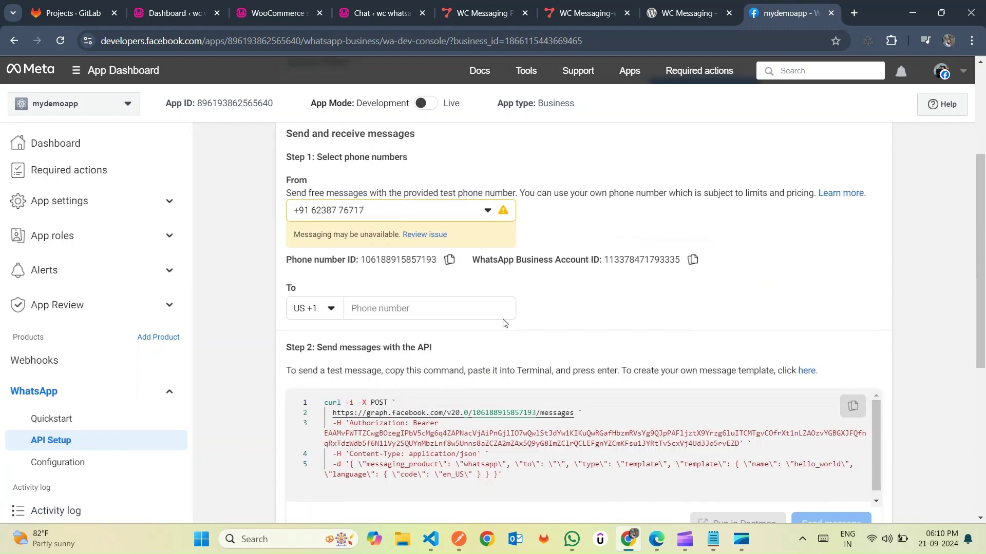
scroll(535, 361, down, 2)
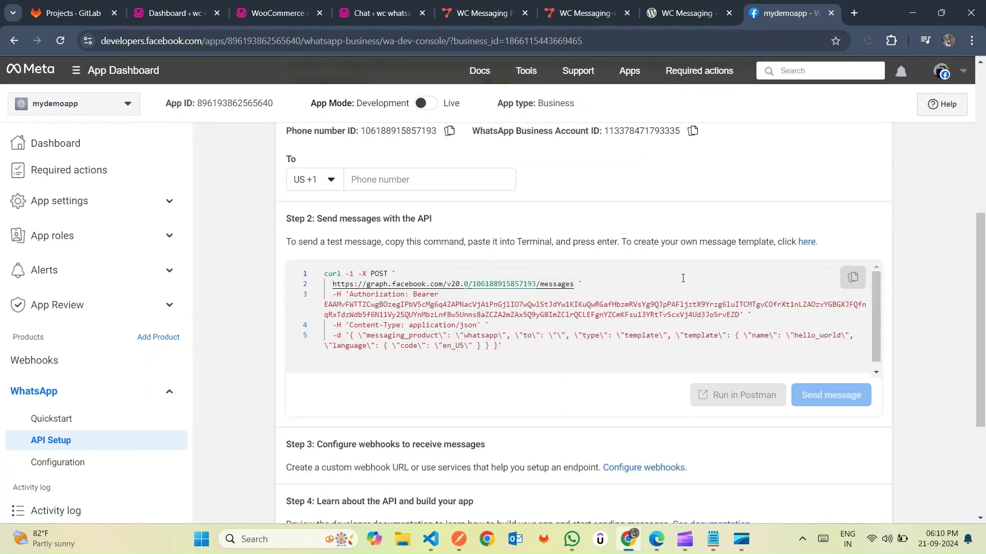
scroll(894, 298, down, 4)
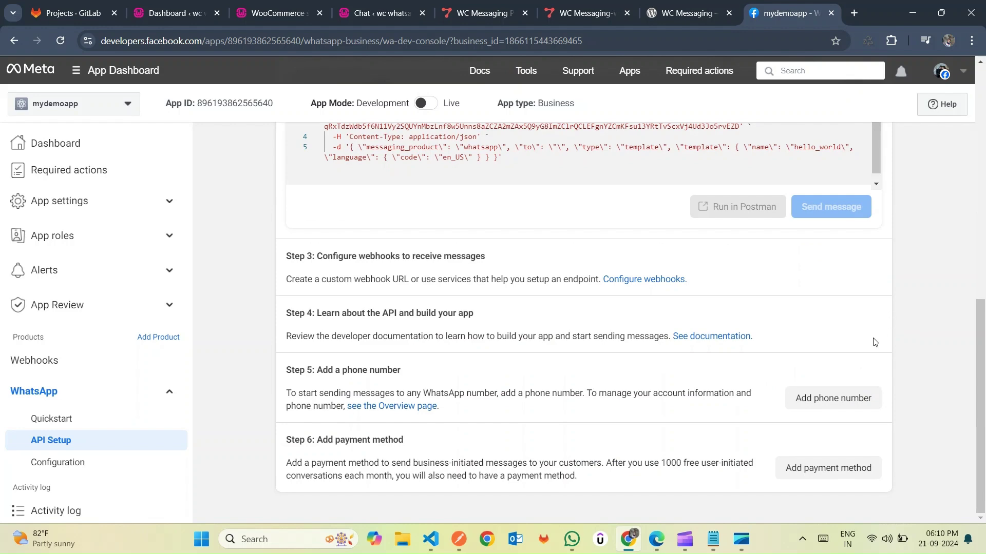
- Create the WhatsApp Business profile named Orders, category Professional Services, and continue
click(818, 399)
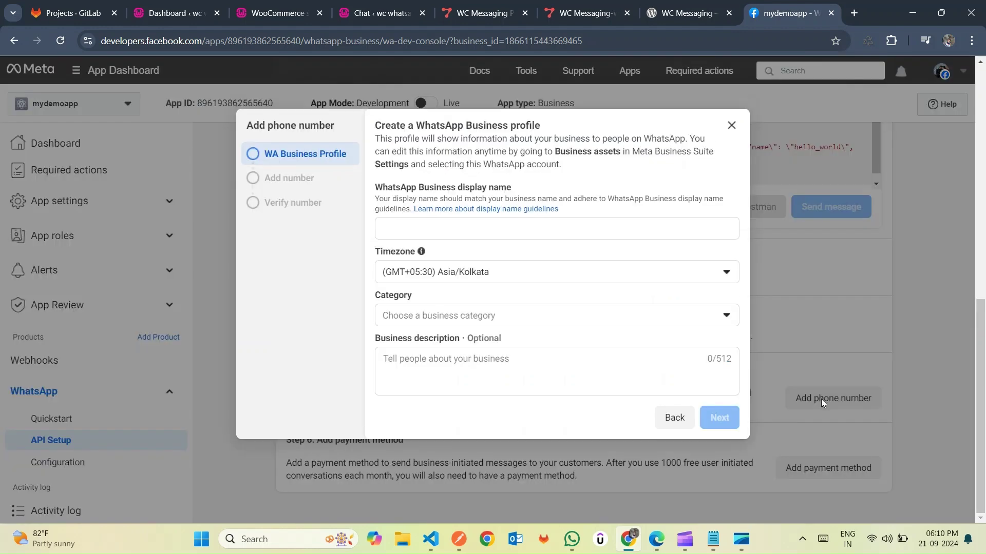
click(421, 225)
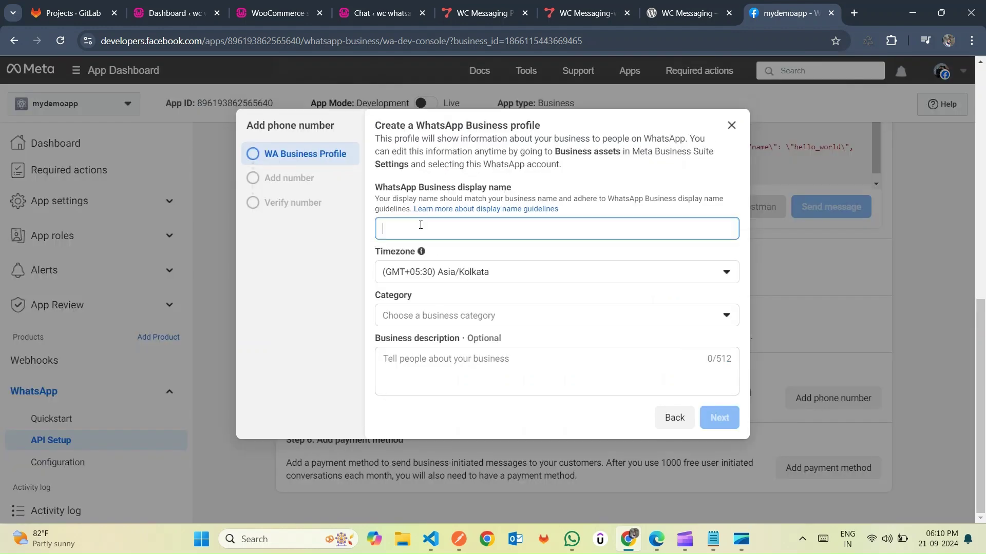
text(O)
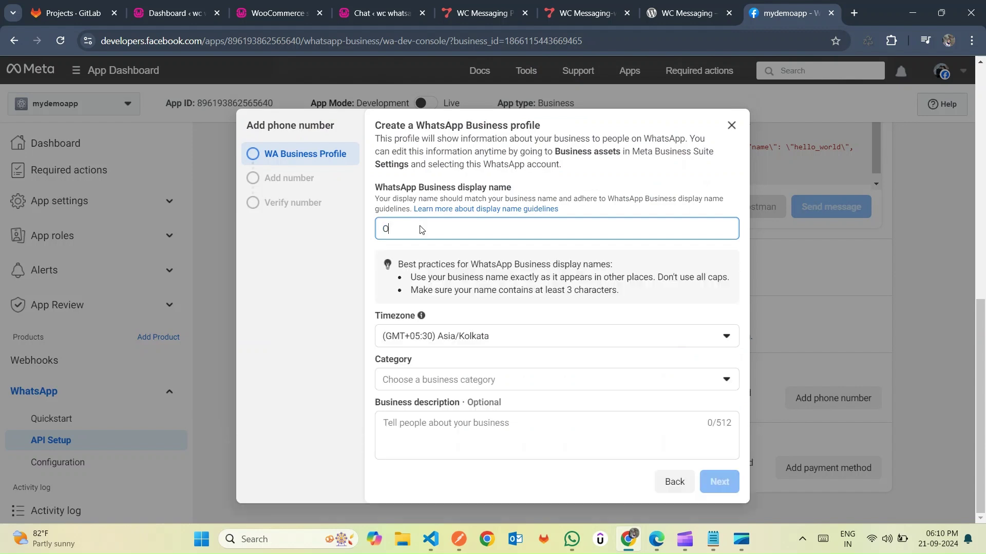
text(rders)
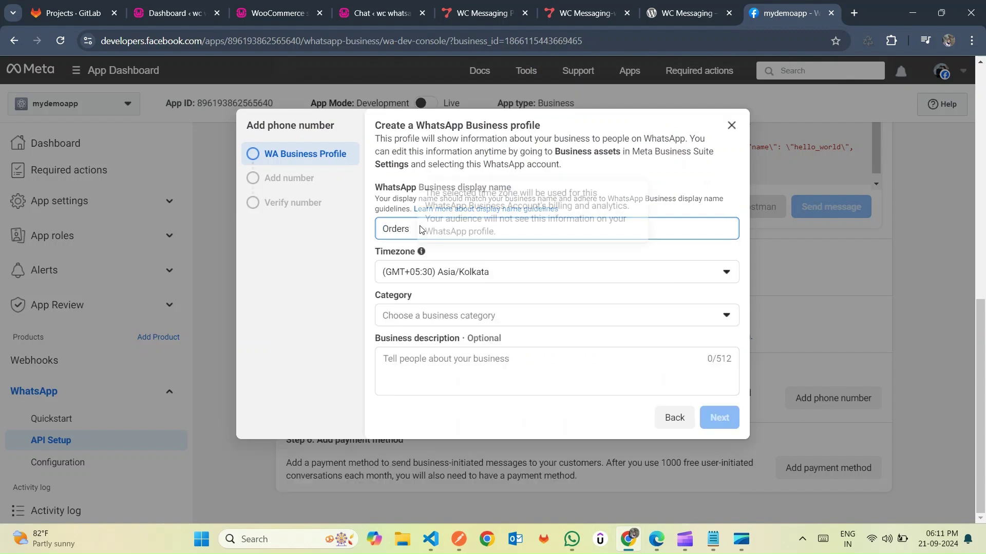
click(413, 317)
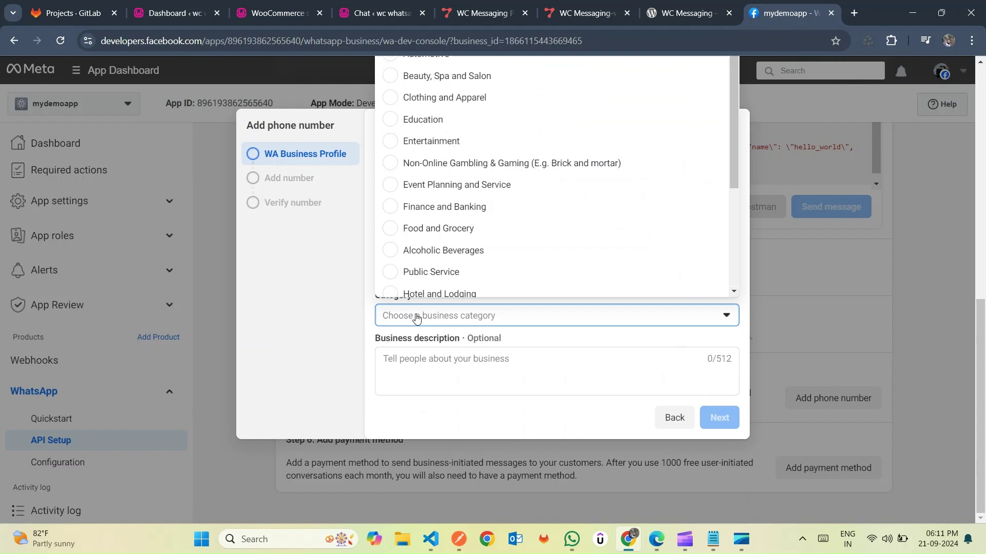
scroll(426, 230, down, 3)
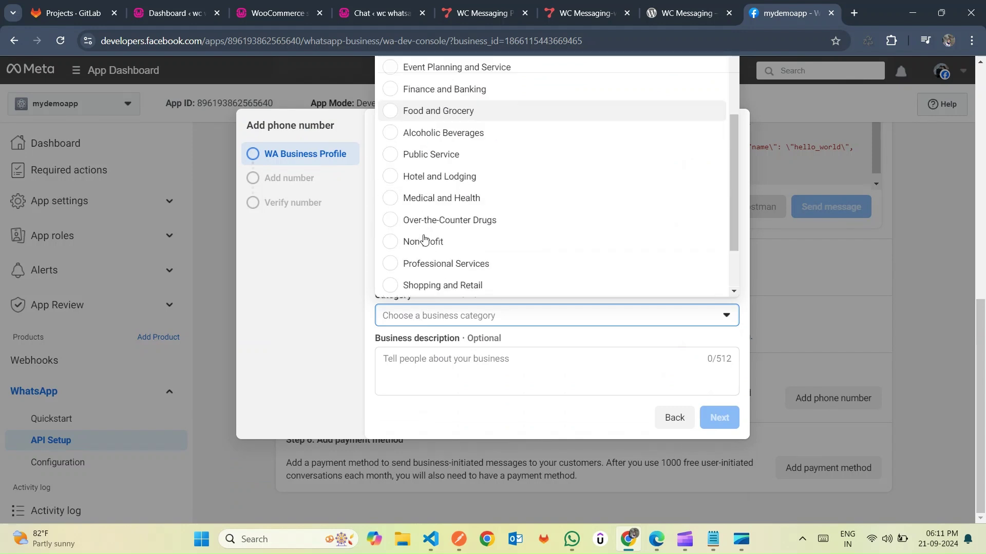
click(462, 146)
click(433, 319)
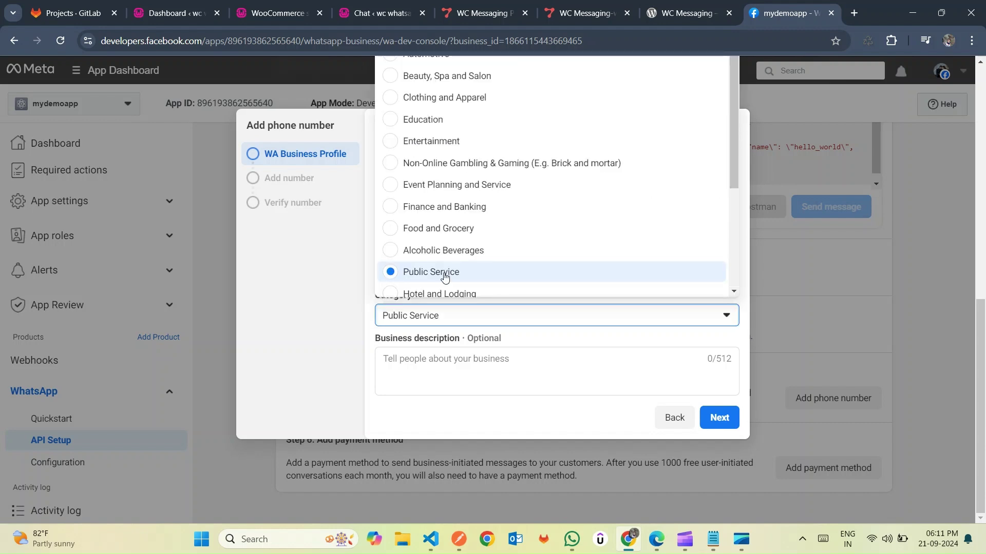
scroll(468, 234, down, 3)
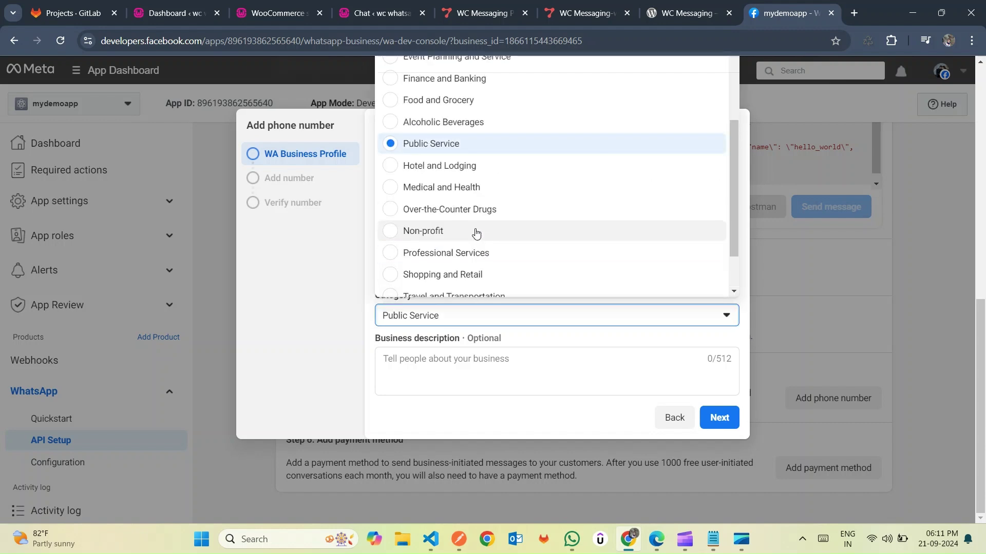
click(460, 252)
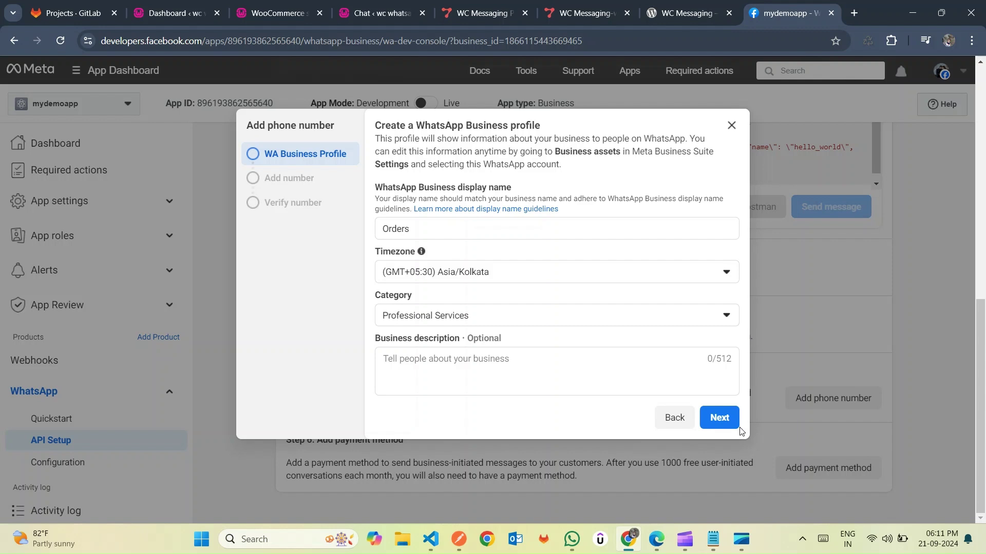
click(726, 415)
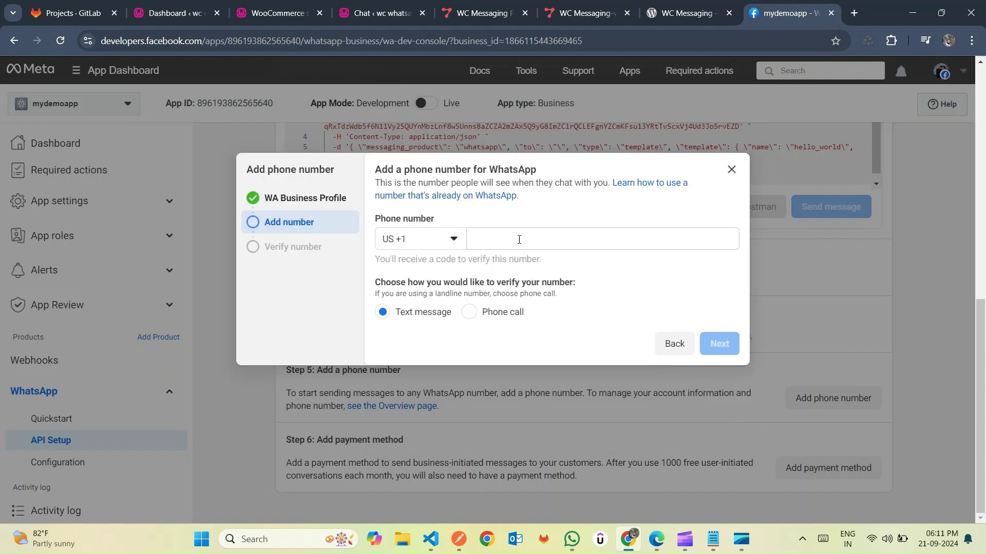
- Paste the business phone number without its leading 1 and submit for text-message verification
click(501, 242)
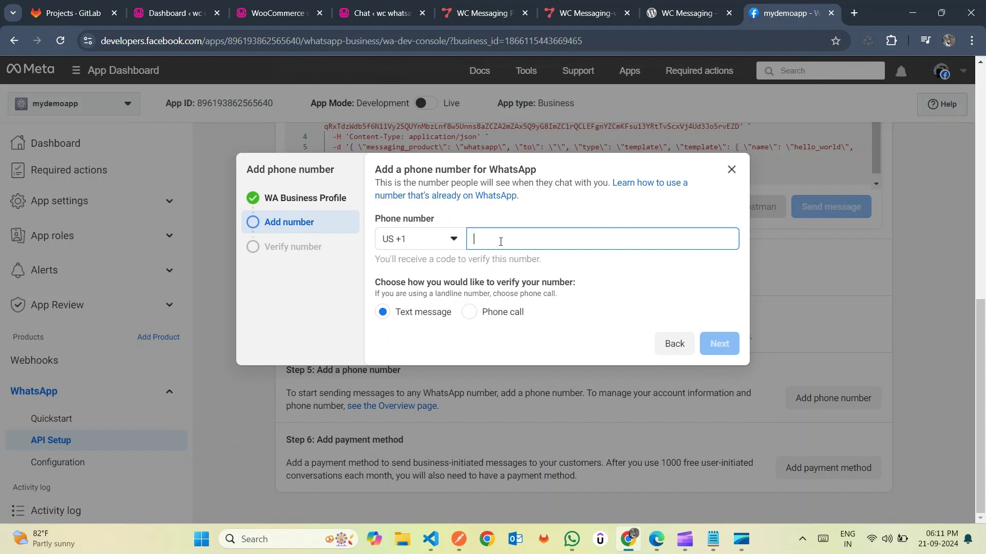
key(ctrl+v)
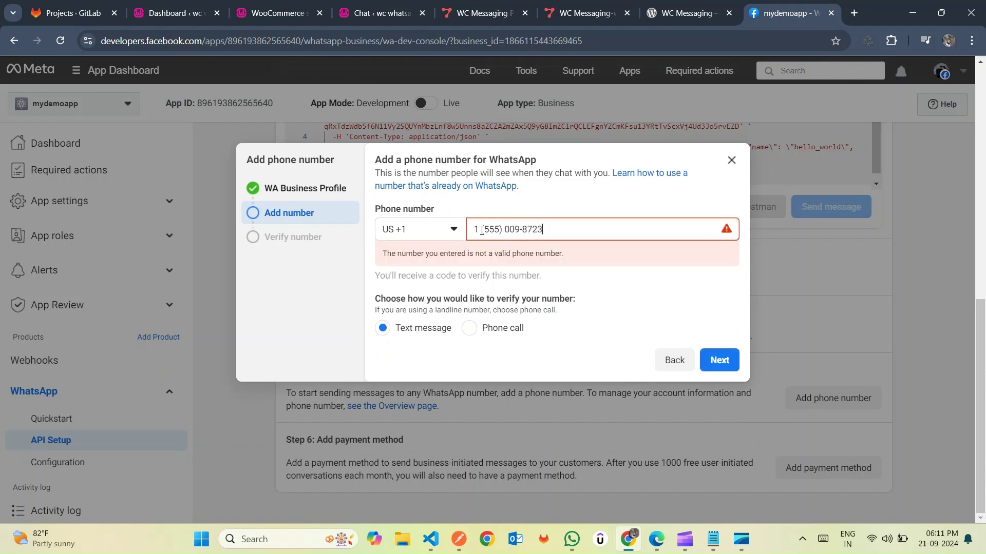
click(480, 231)
key(BackSpace)
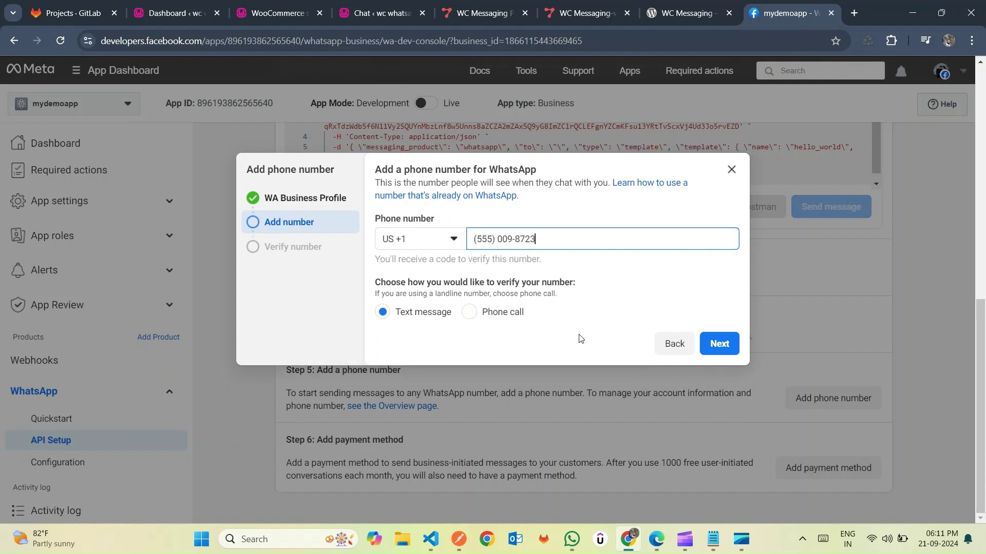
click(720, 342)
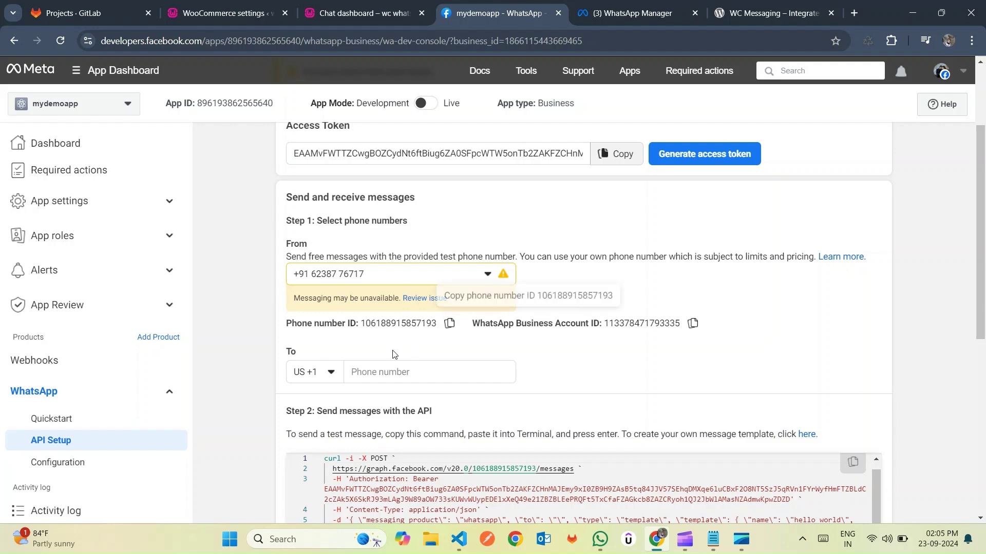
- Copy the WhatsApp access token from the API Setup page's Access Token section
scroll(392, 352, down, 1)
scroll(396, 352, up, 1)
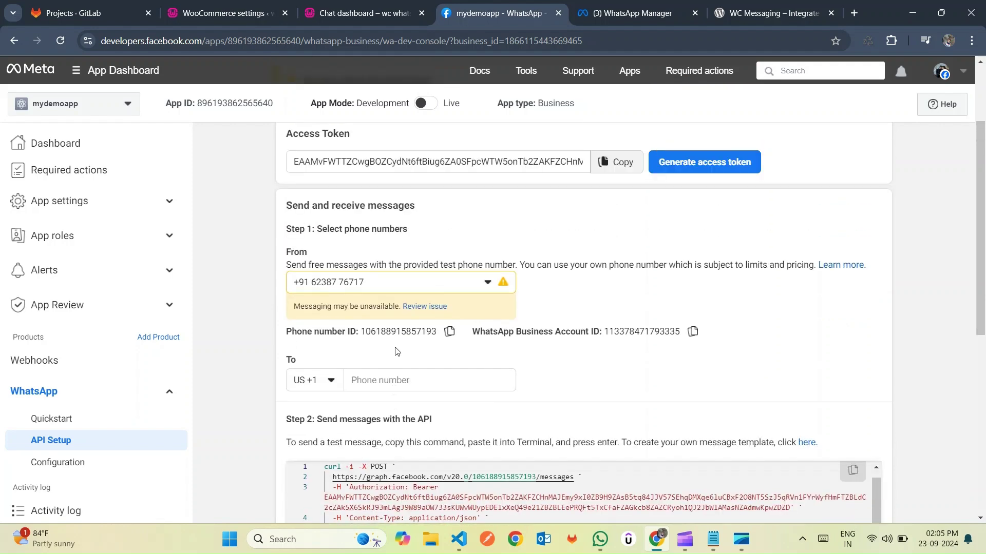
scroll(396, 352, down, 6)
scroll(399, 352, up, 2)
scroll(401, 353, up, 2)
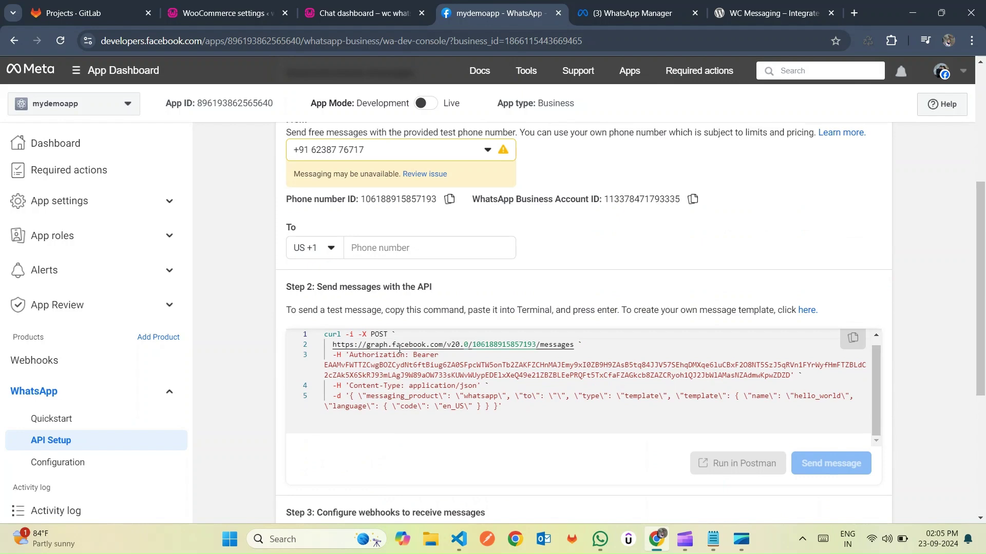
scroll(495, 272, up, 4)
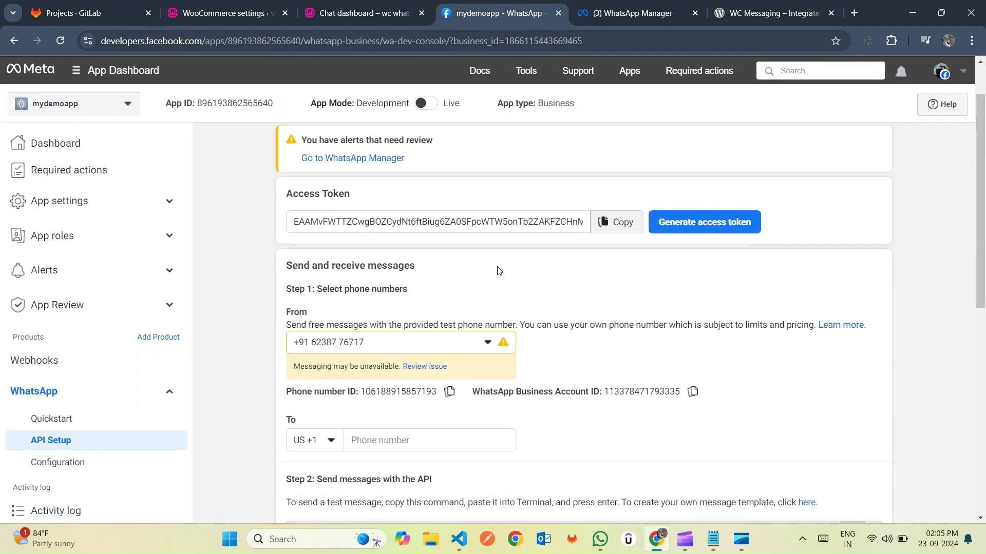
click(619, 226)
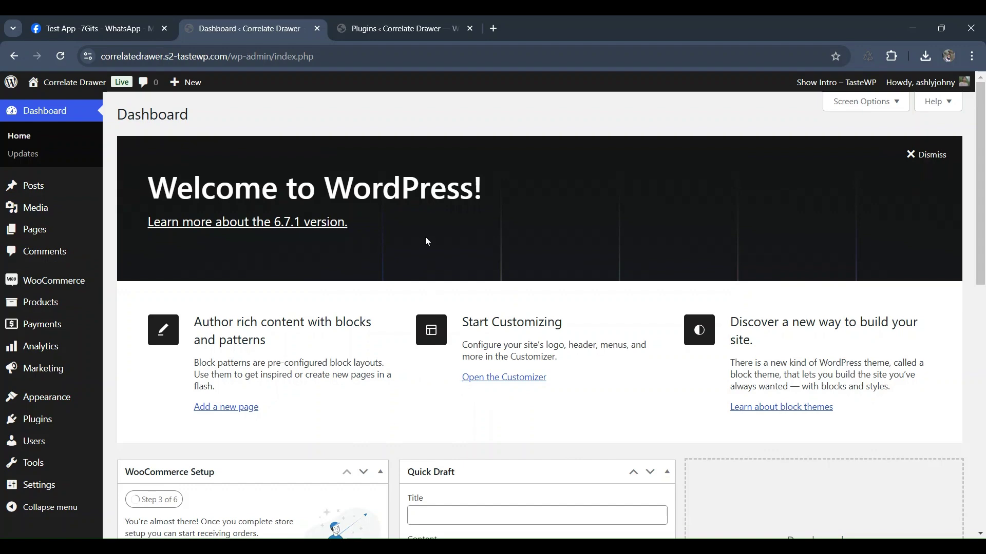
- Search 'wo m' under Add New Plugin, install and activate WC Messaging, then open its settings
click(433, 19)
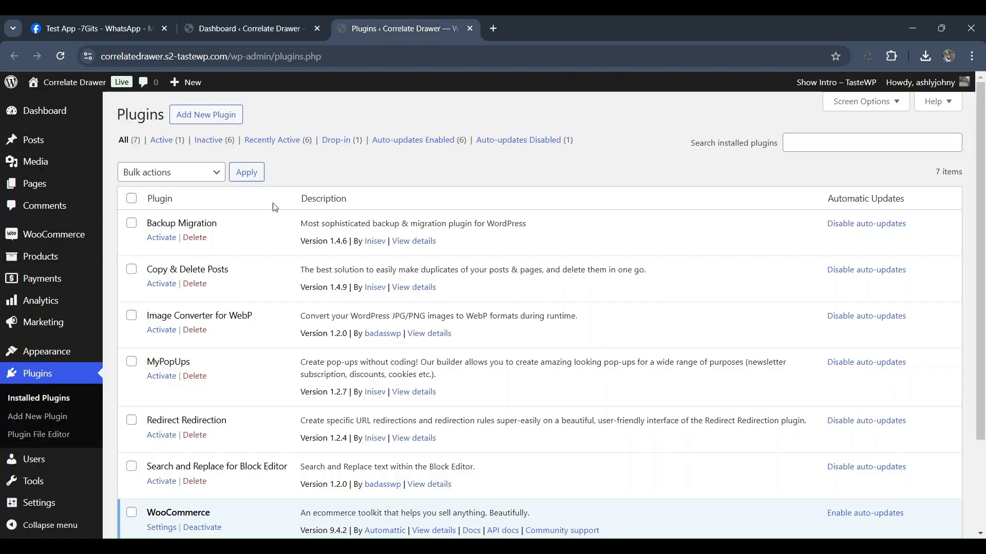
click(218, 116)
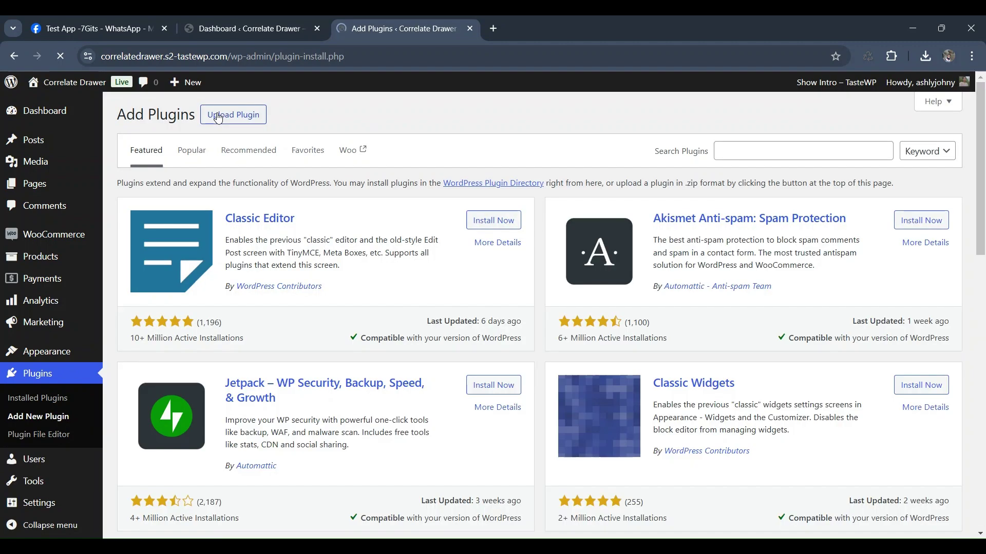
click(765, 148)
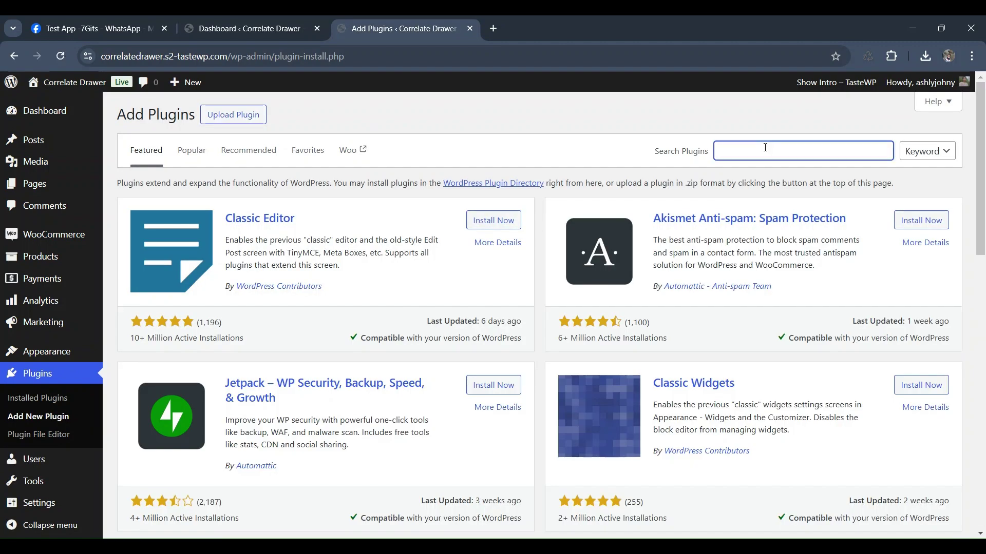
text(wo)
text( messaging)
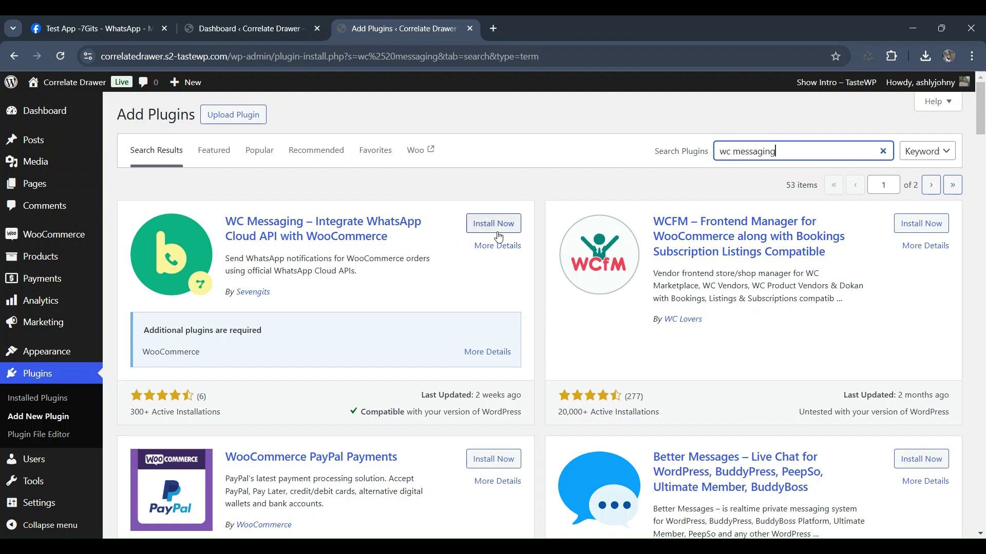
click(495, 227)
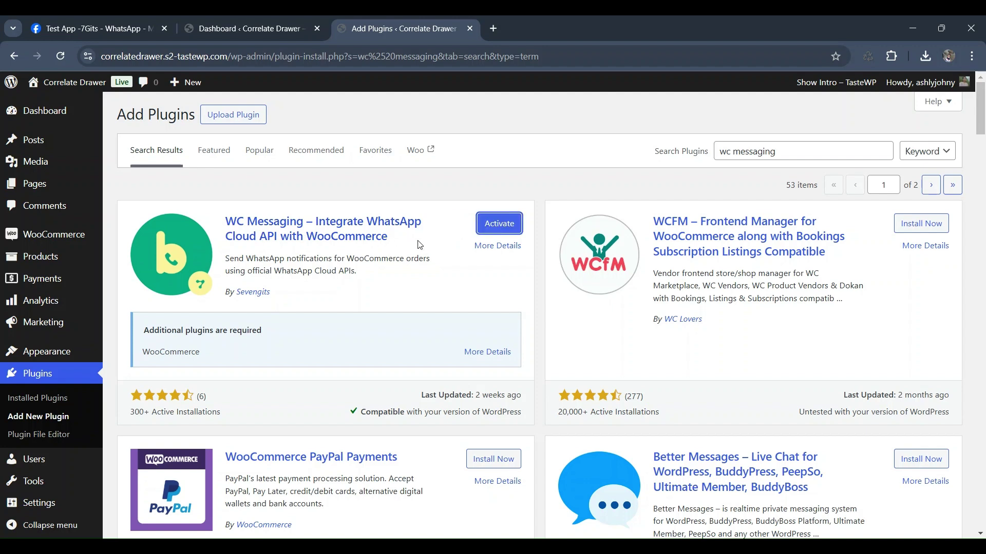
click(503, 225)
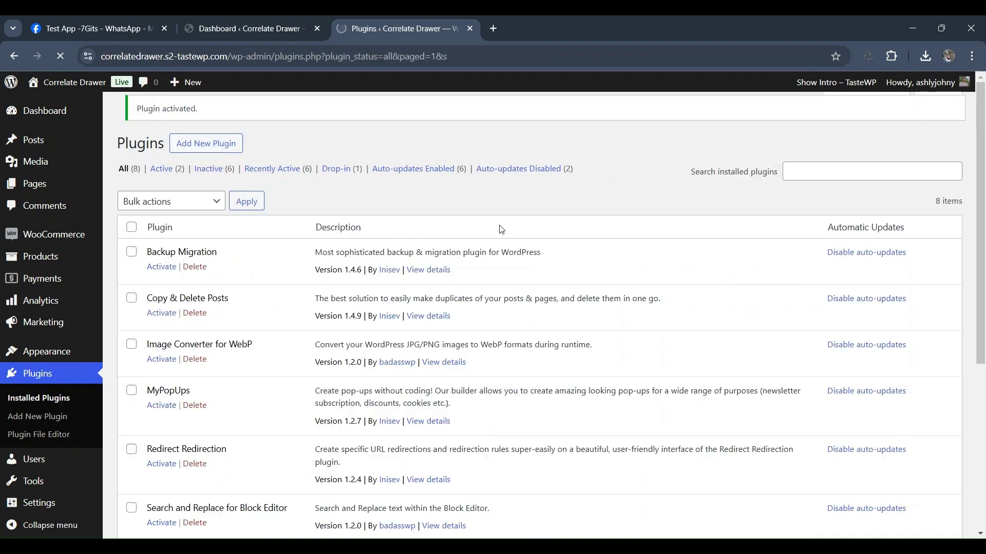
scroll(501, 230, down, 5)
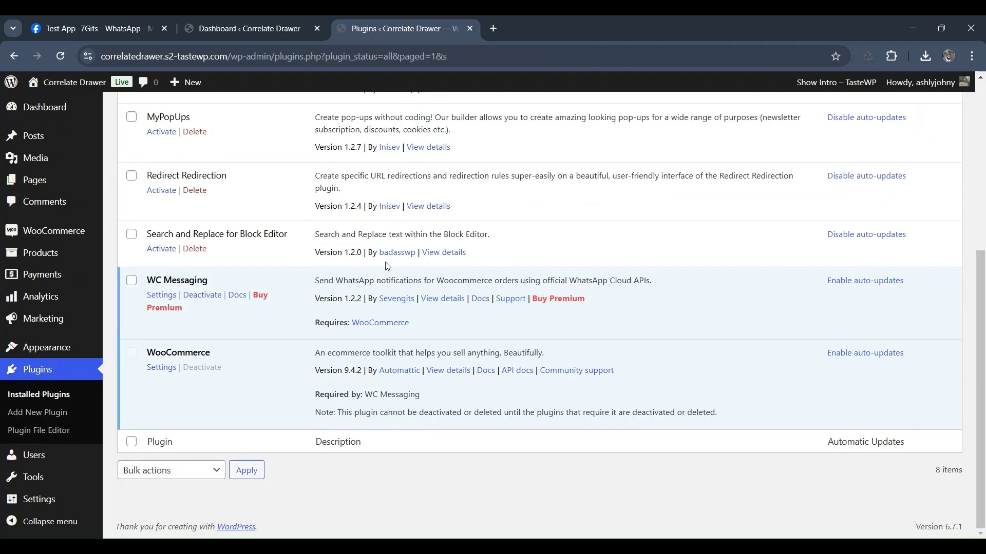
click(163, 296)
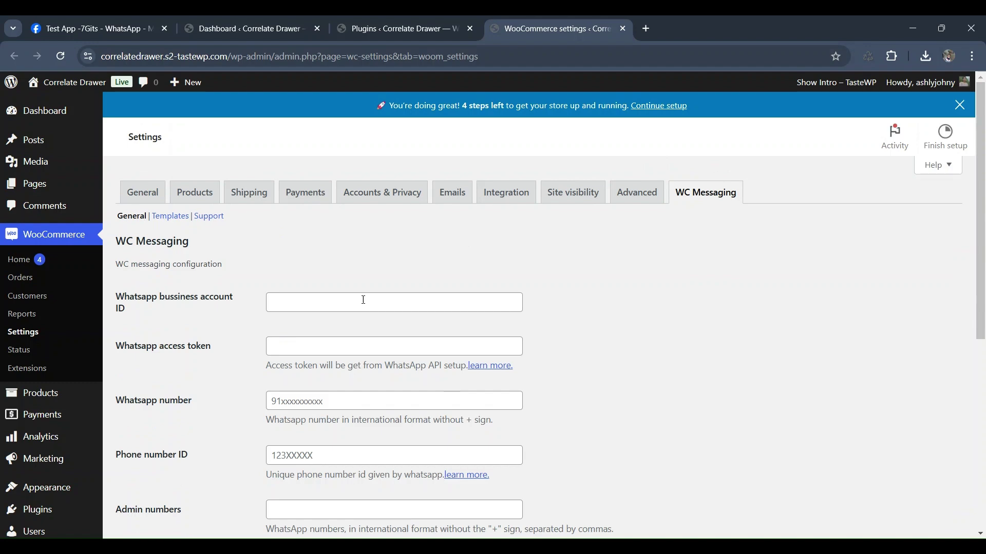
- Copy the WhatsApp Business Account ID from Meta into the business account ID field
click(95, 28)
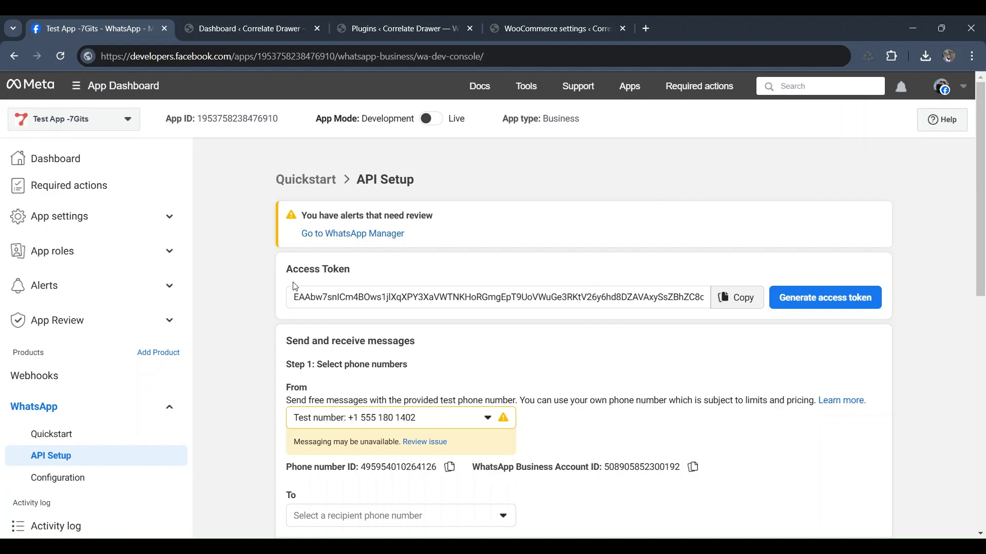
scroll(554, 364, down, 2)
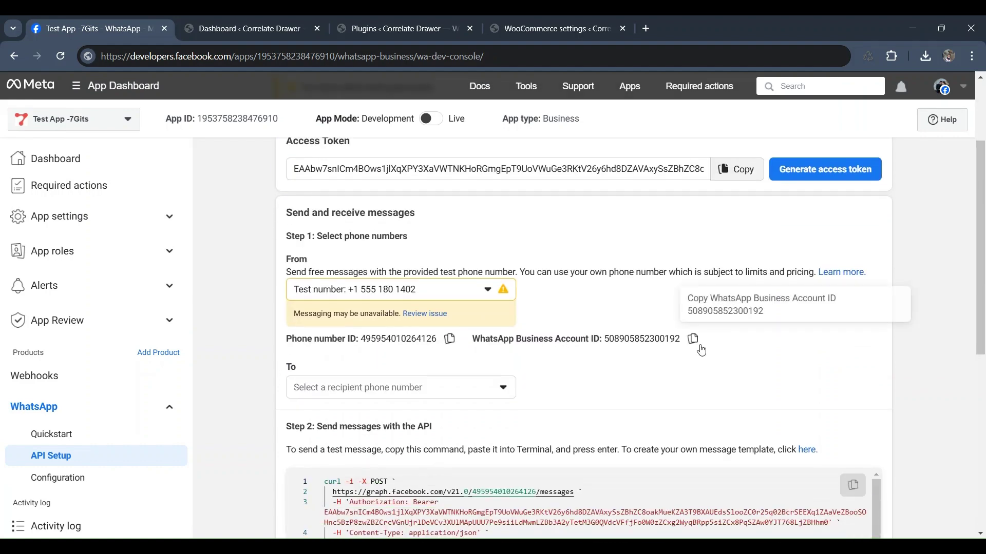
click(693, 341)
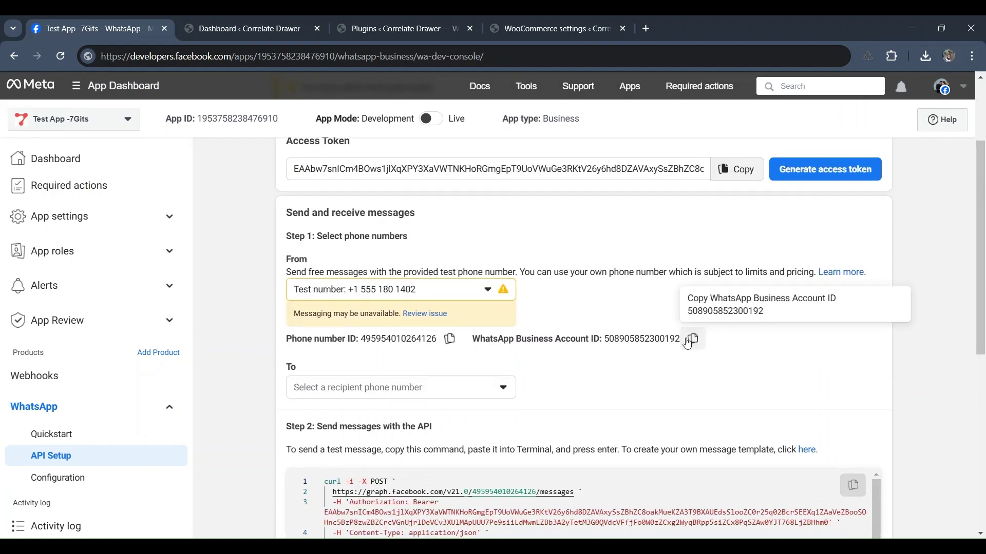
click(572, 19)
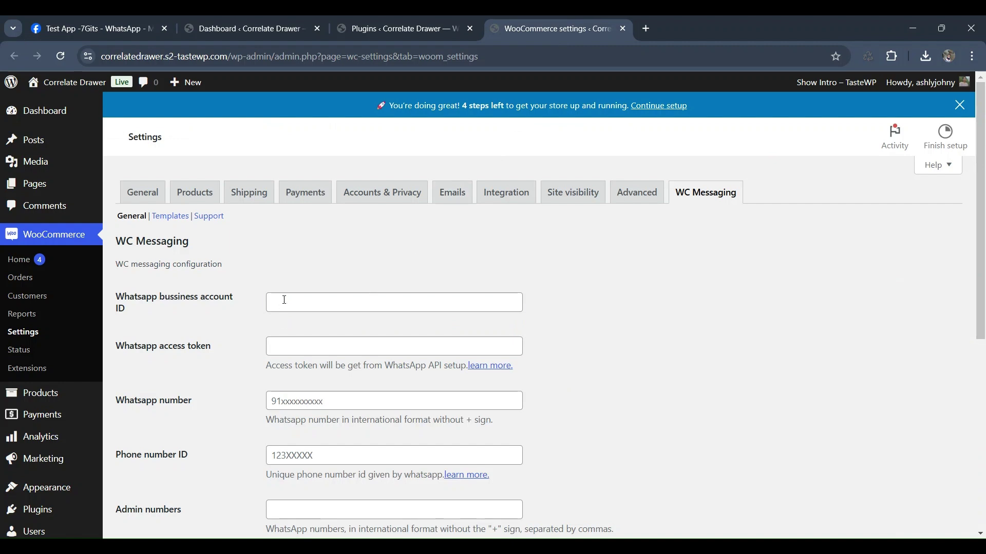
click(285, 300)
key(ctrl+v)
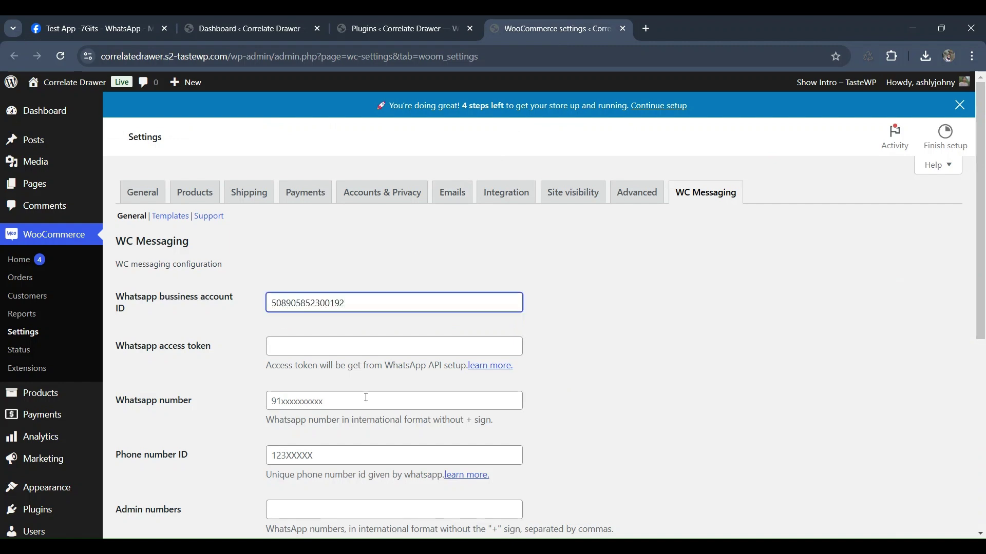
- Copy the temporary access token from Meta into the WhatsApp access token field
click(101, 20)
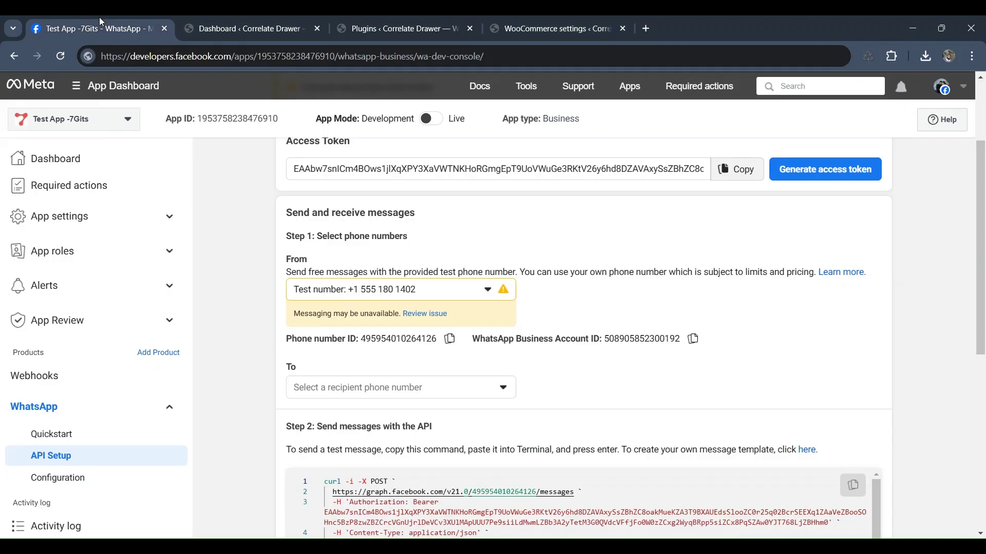
click(725, 170)
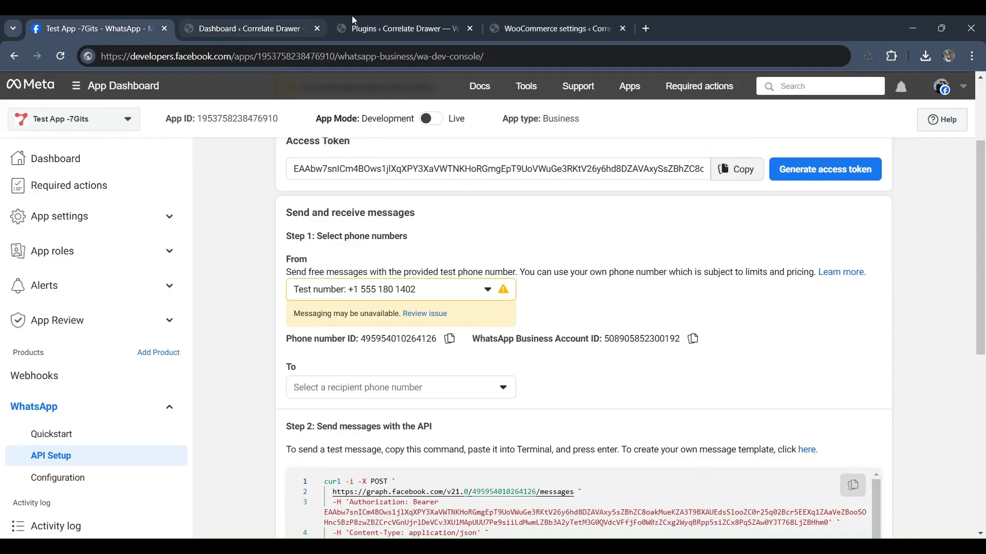
click(562, 19)
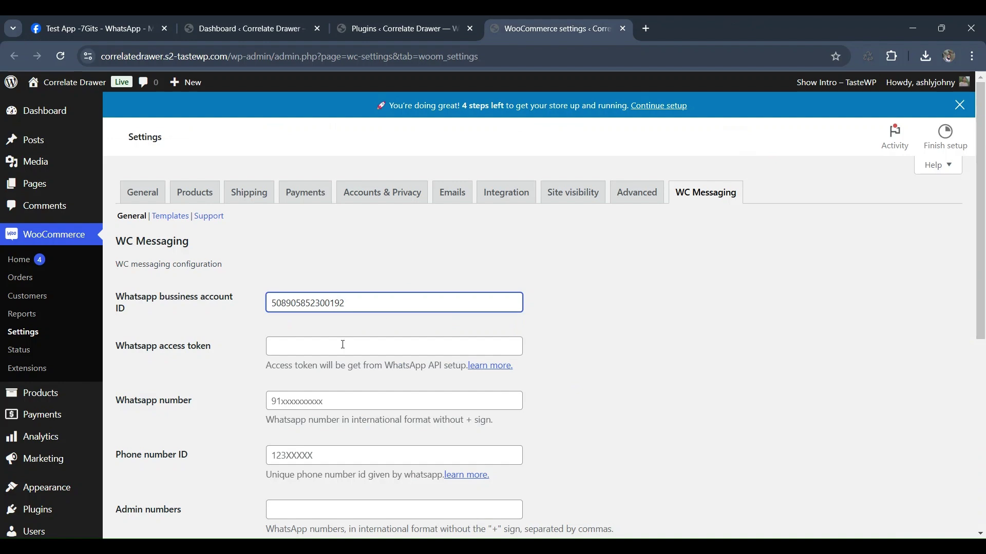
click(328, 351)
key(ctrl+v)
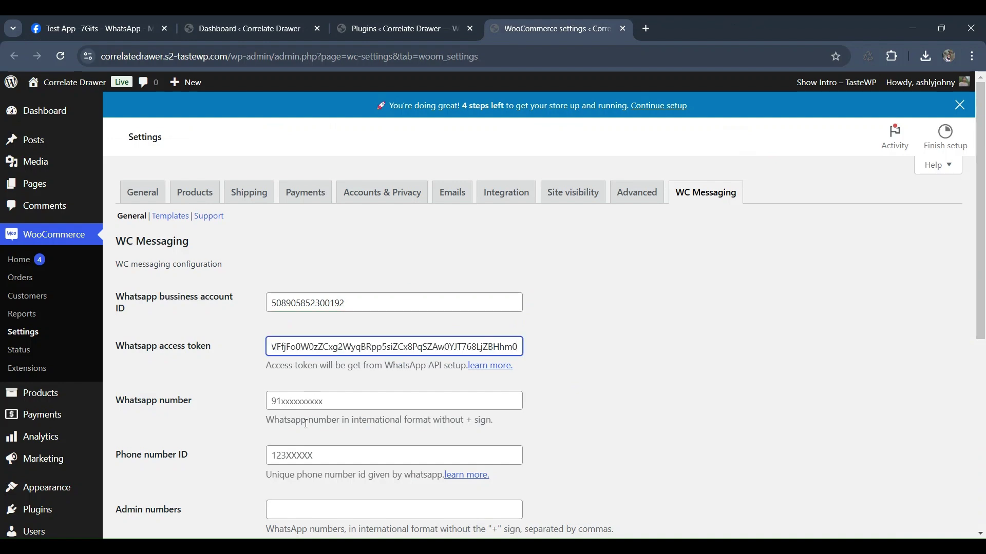
- Paste the test phone number as the WhatsApp number, removing its spaces and plus sign
key(ctrl+1)
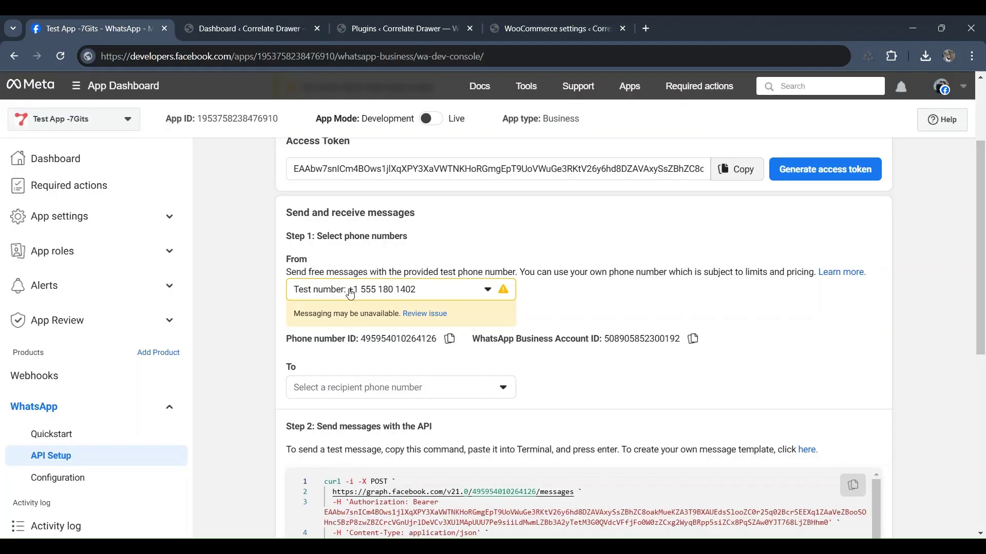
drag(348, 290, 422, 293)
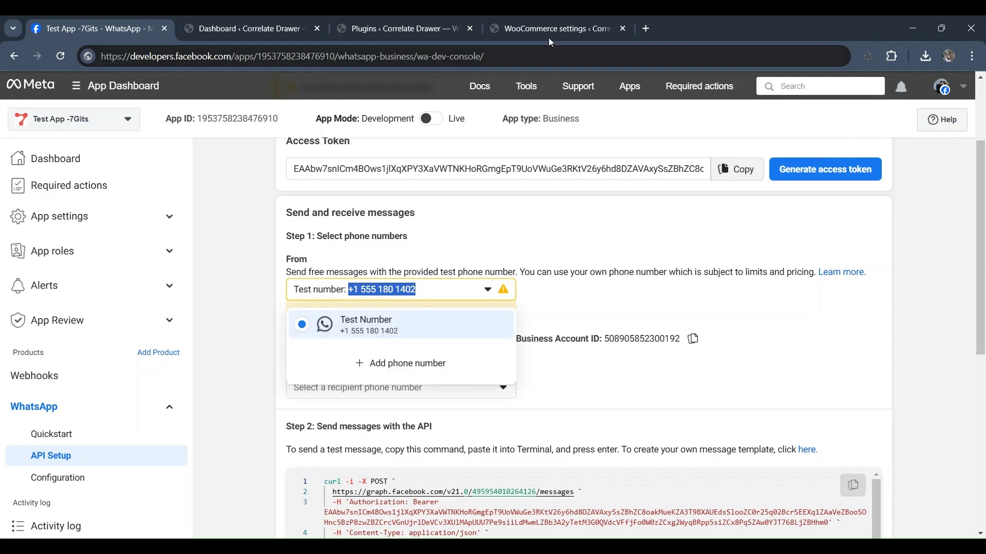
click(565, 27)
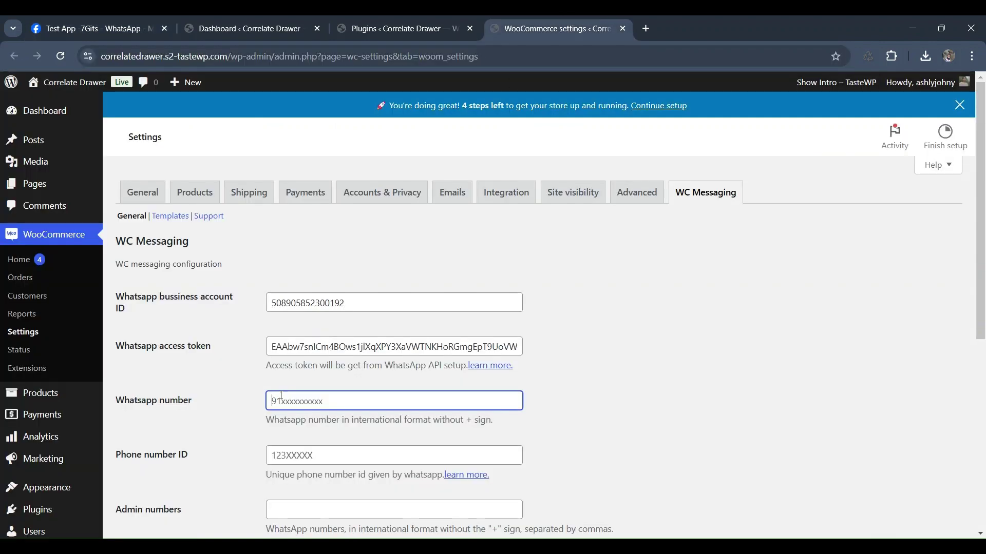
key(ctrl+v)
click(321, 401)
key(BackSpace)
click(303, 403)
key(BackSpace)
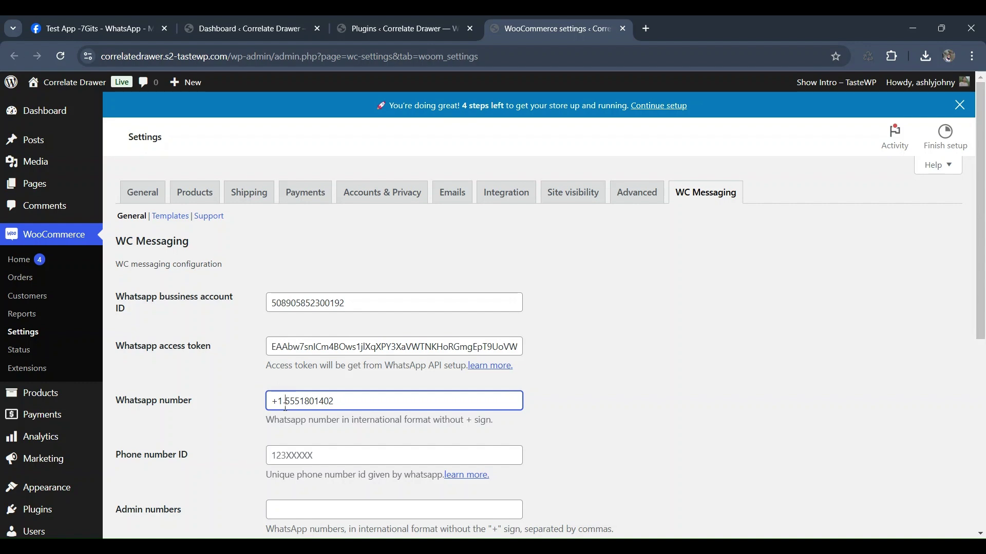
click(286, 406)
key(BackSpace)
click(279, 406)
key(BackSpace)
- Paste the phone number ID from Meta and enter the admin phone number
scroll(332, 328, down, 3)
click(302, 327)
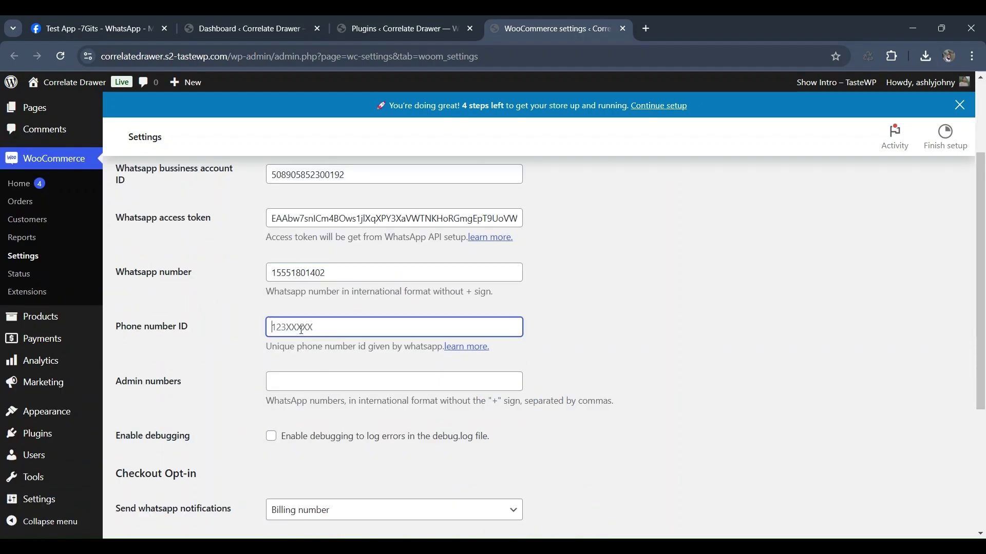
click(75, 24)
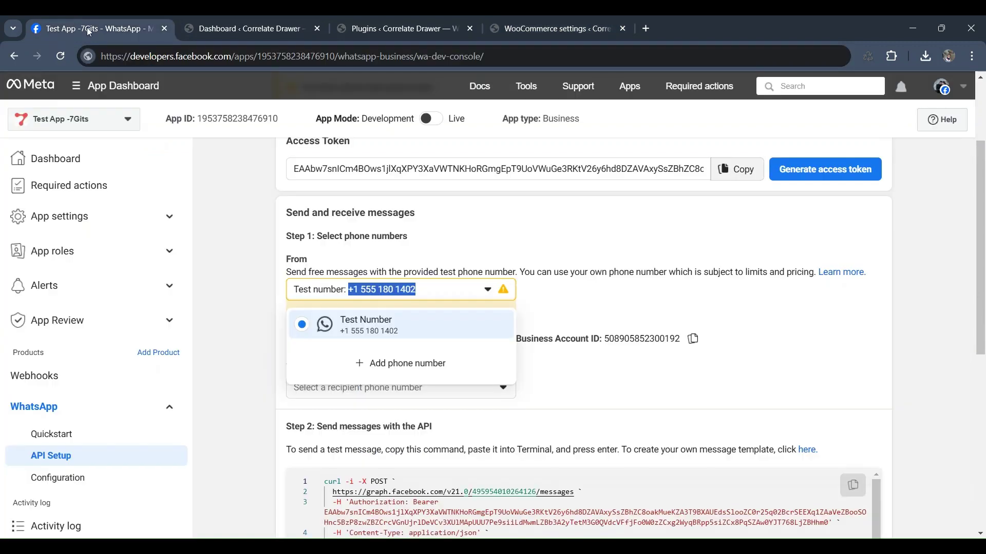
click(667, 382)
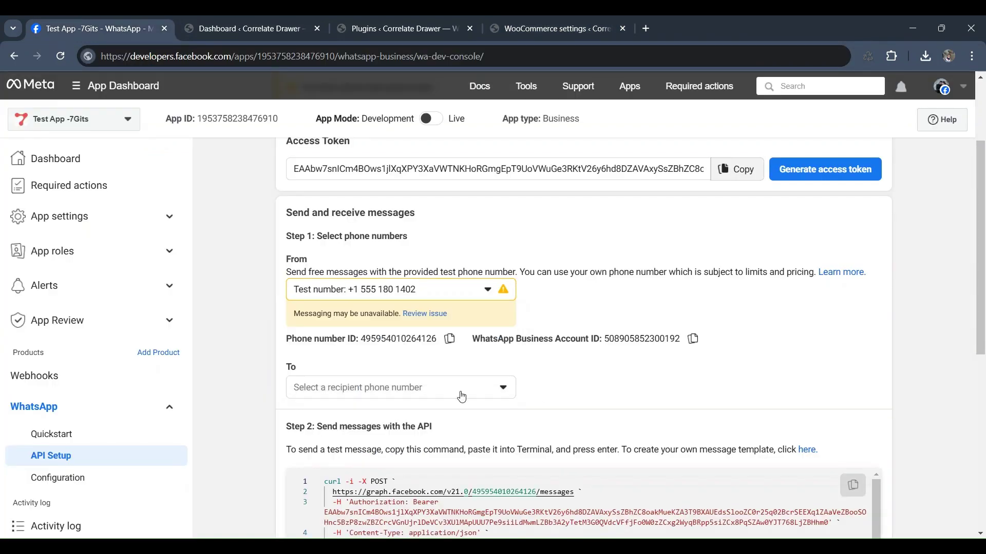
click(448, 340)
click(546, 28)
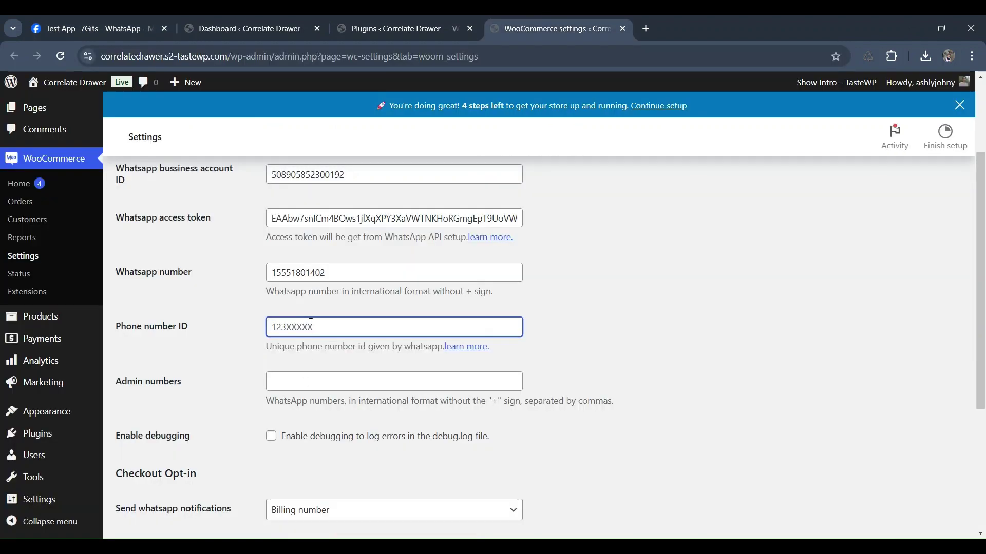
key(ctrl+v)
click(305, 383)
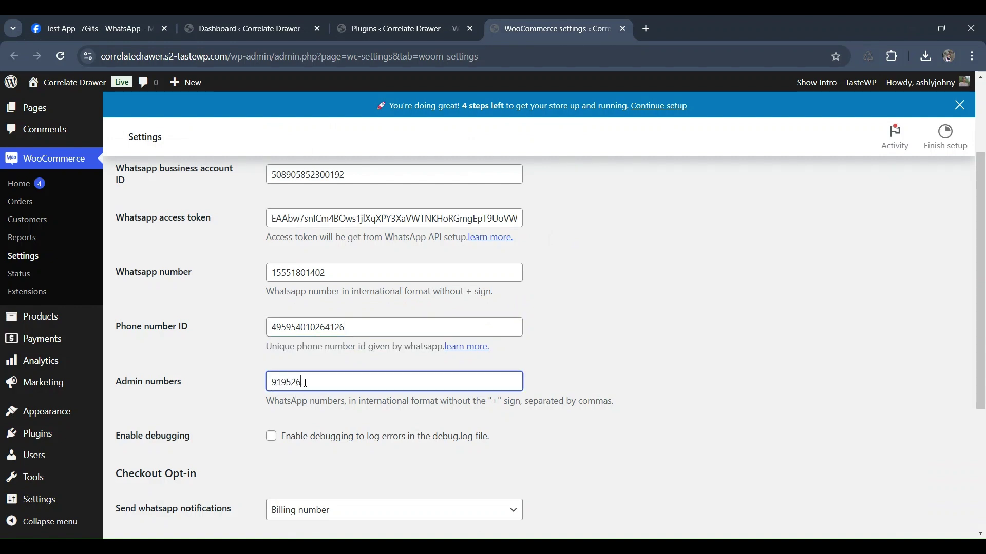
- Enable debugging, notify the Billing & shipping number, and save the WC Messaging settings
click(271, 439)
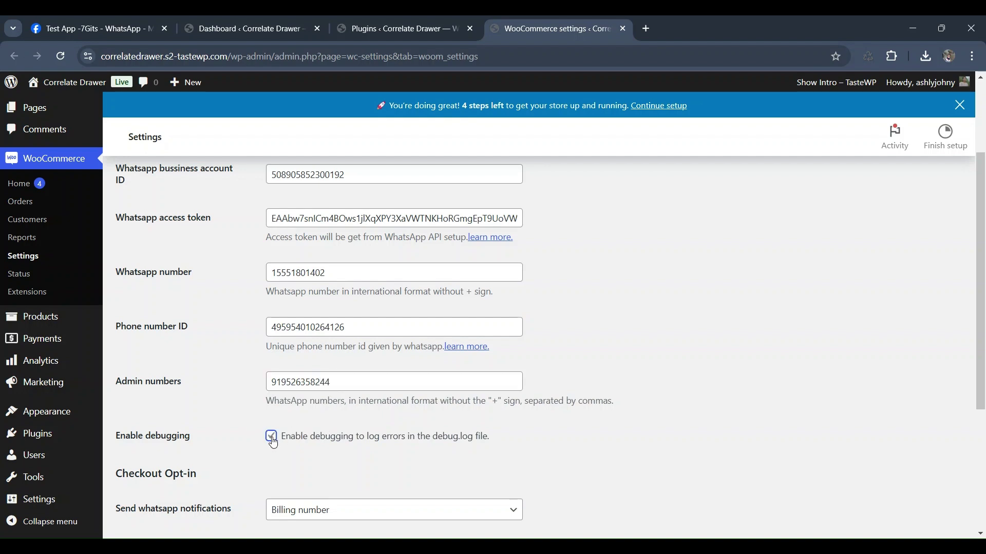
scroll(283, 450, down, 2)
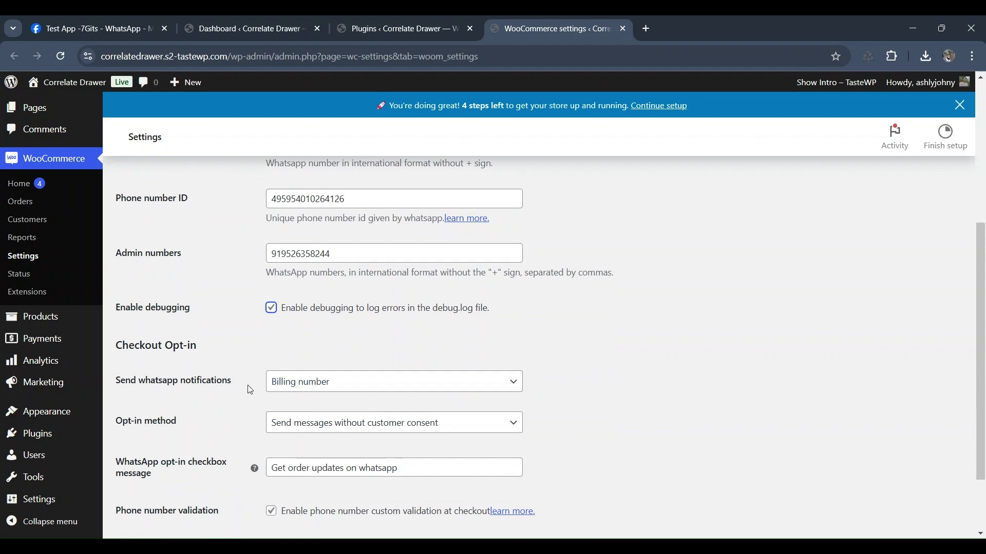
click(348, 391)
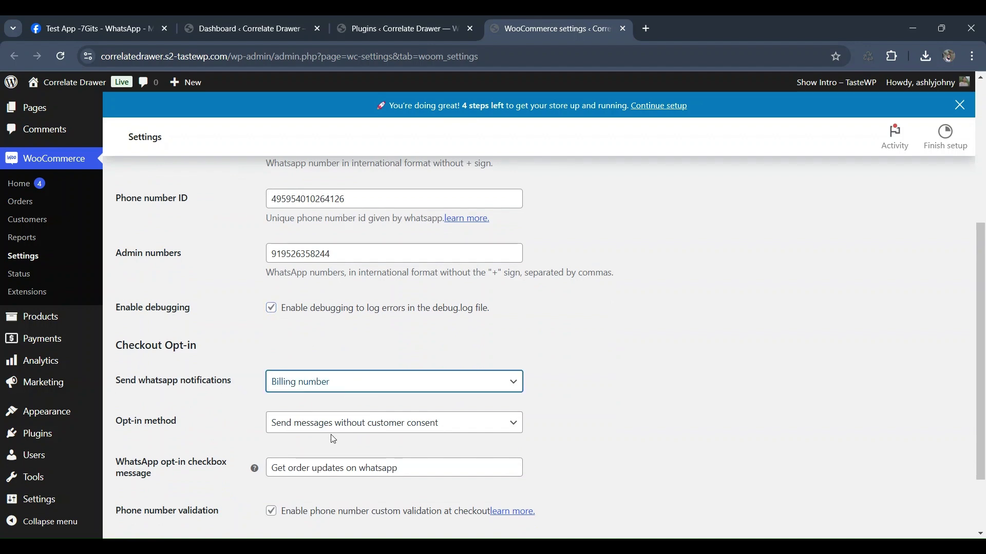
click(334, 439)
scroll(348, 427, down, 2)
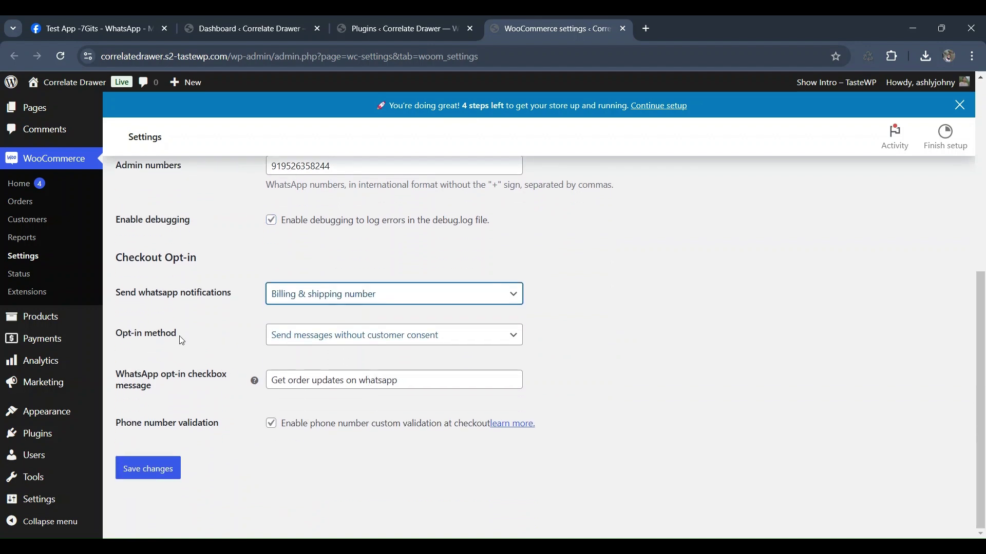
click(436, 349)
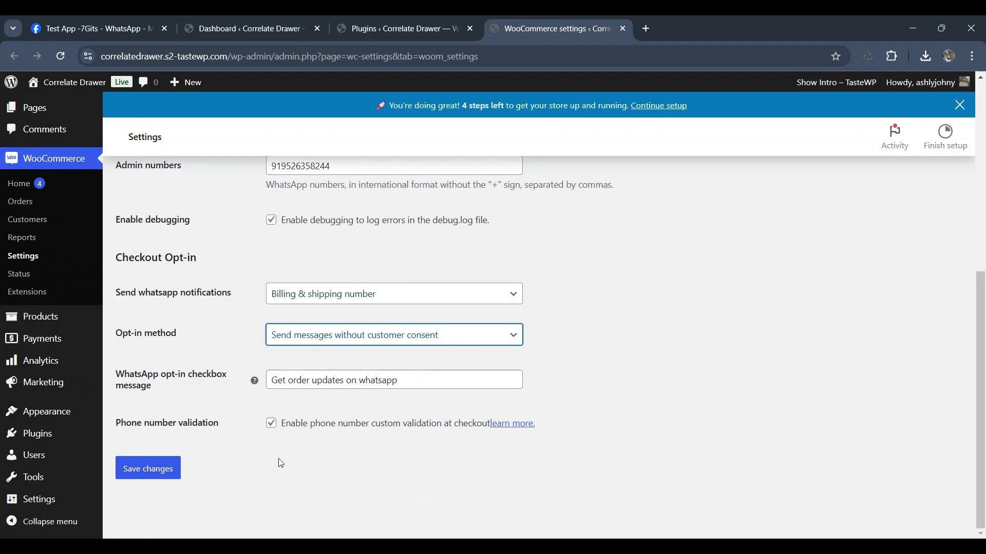
click(149, 468)
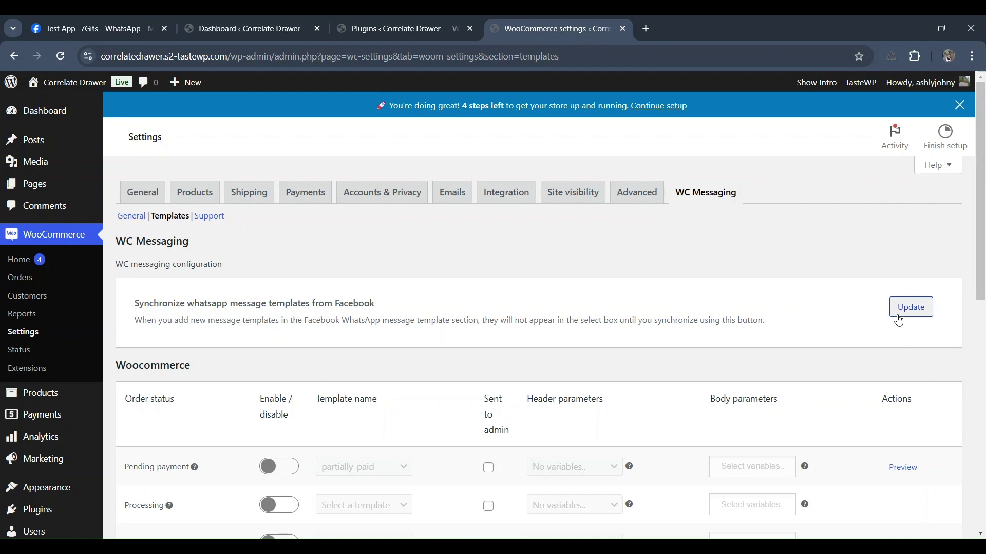
- Enable Pending payment notifications and also send them to admin
scroll(862, 341, down, 1)
scroll(858, 344, down, 2)
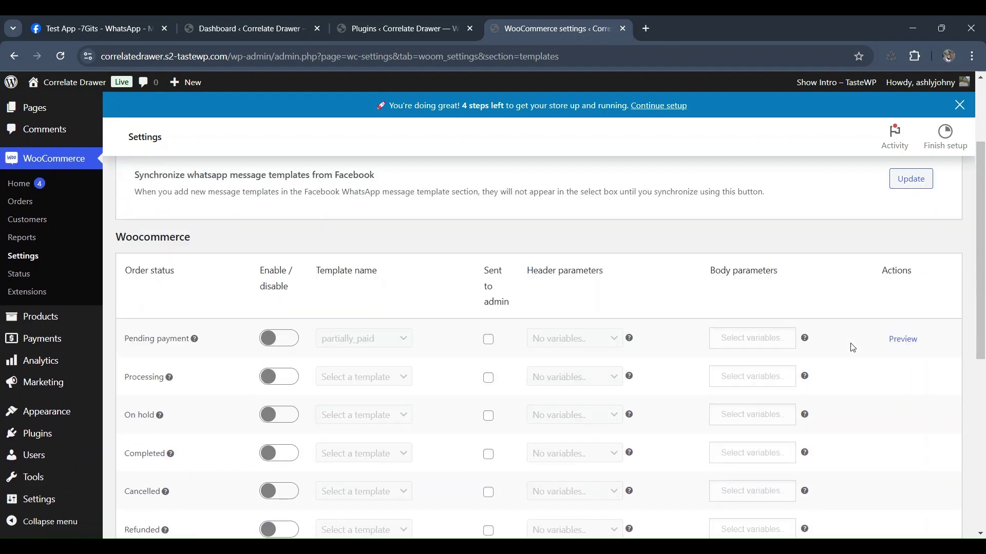
click(274, 339)
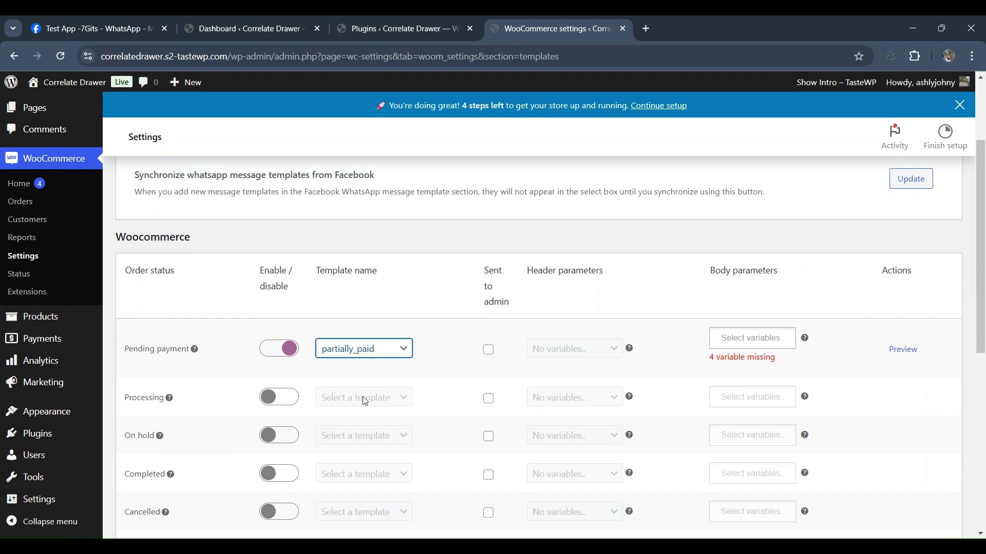
click(489, 350)
- Add order_id, order_status, order_total and order_shipping_full_name as Pending payment body parameters
click(786, 338)
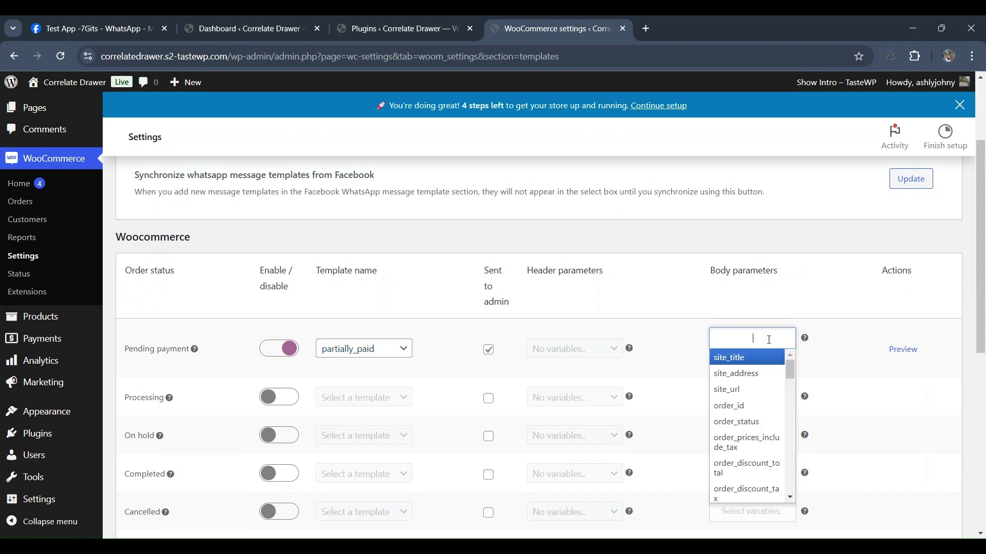
click(738, 414)
click(771, 337)
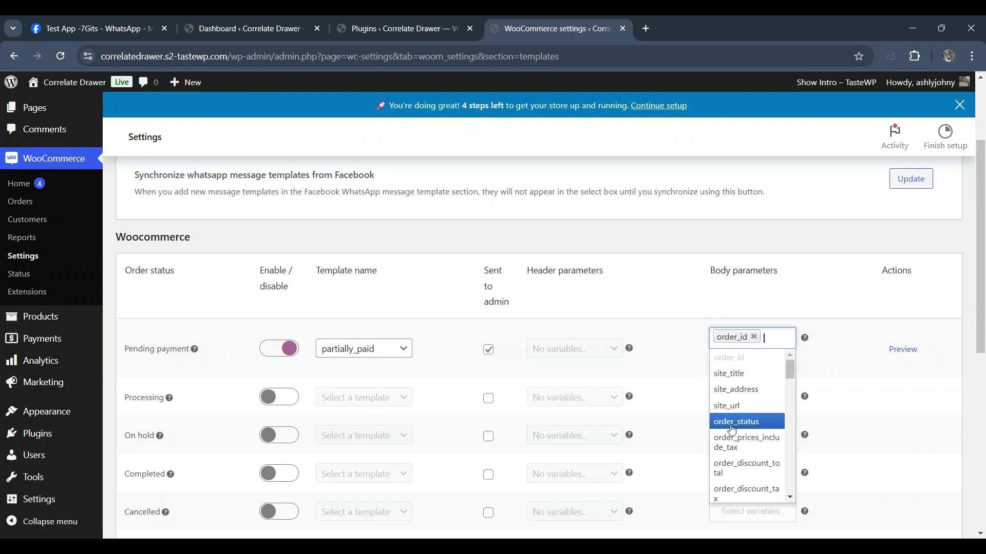
click(734, 421)
click(758, 373)
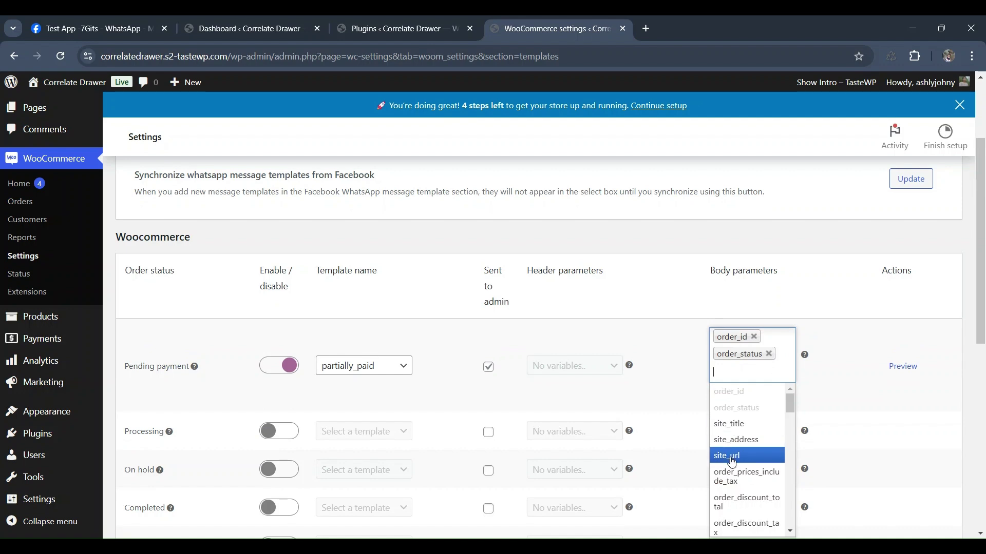
scroll(729, 470, down, 2)
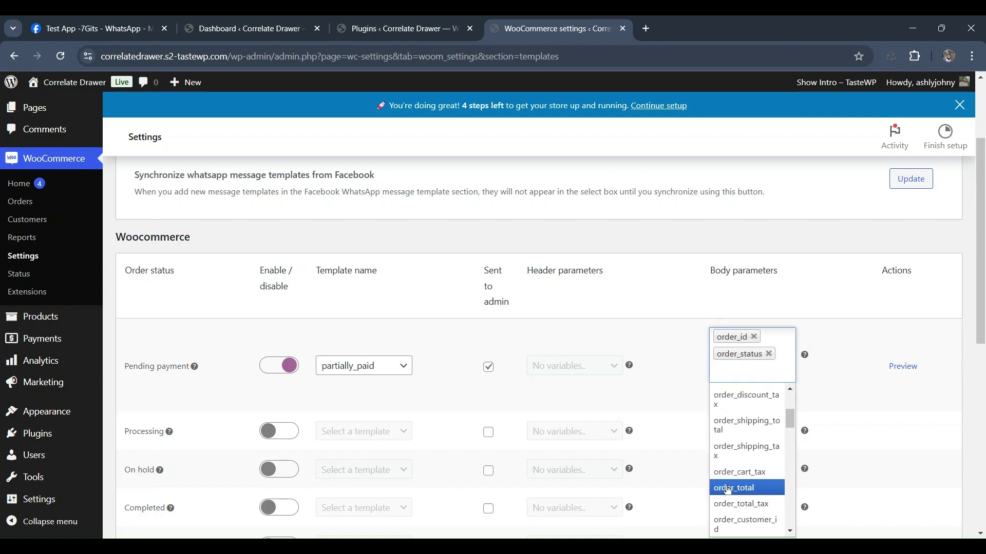
click(728, 490)
click(783, 371)
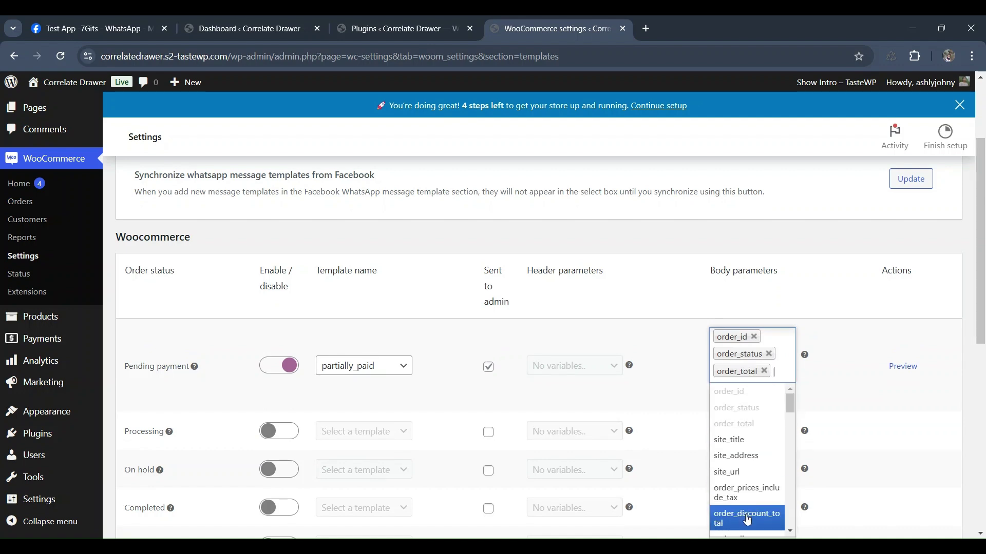
scroll(747, 521, down, 4)
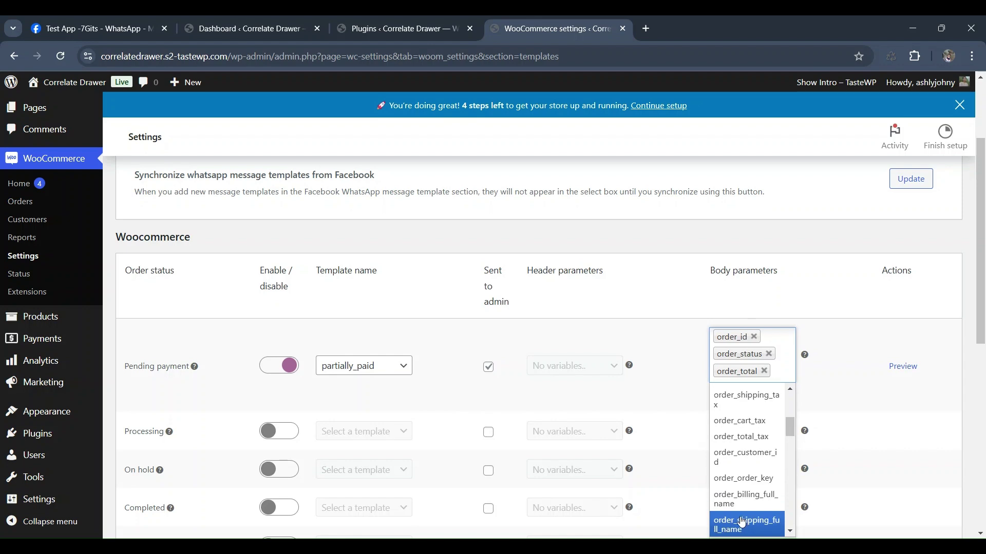
click(742, 522)
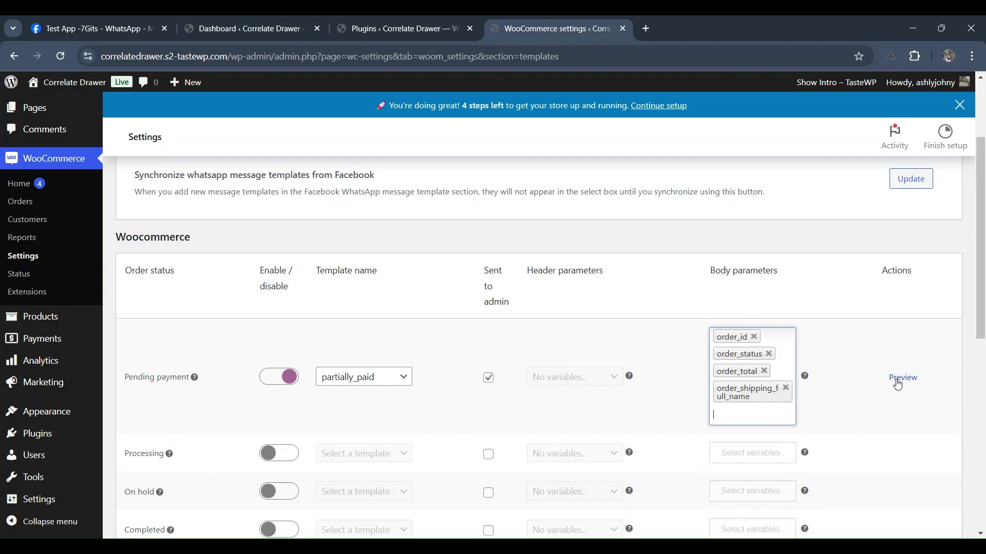
- Preview the partially_paid template's details, then close the preview
click(902, 378)
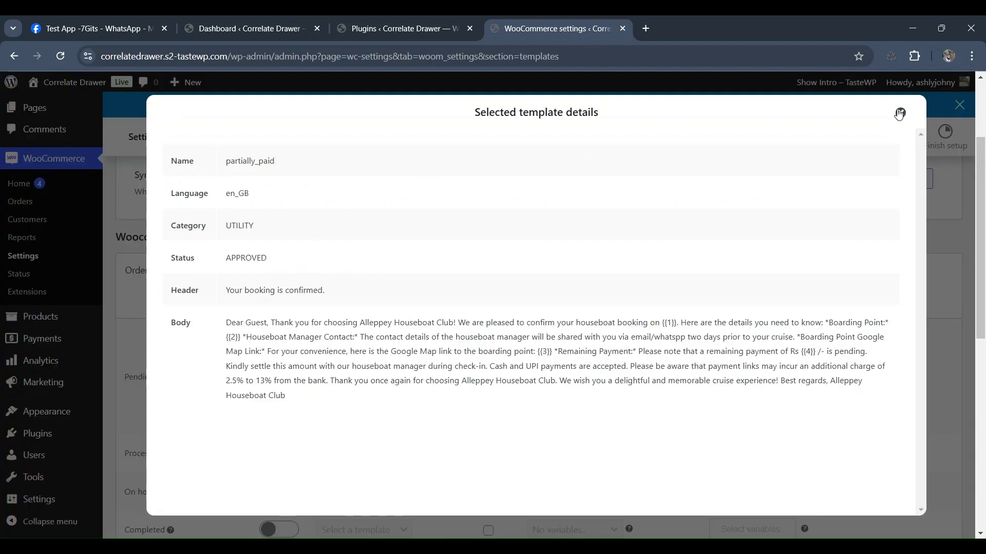
click(899, 113)
scroll(245, 434, down, 4)
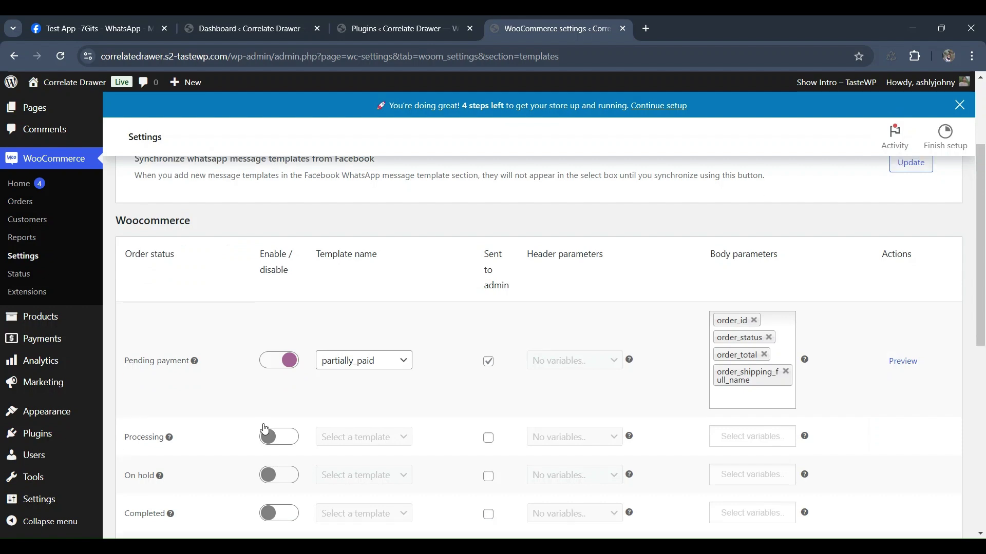
- Enable Processing and On hold notifications with hello_world, Processing also sent to admin
click(290, 261)
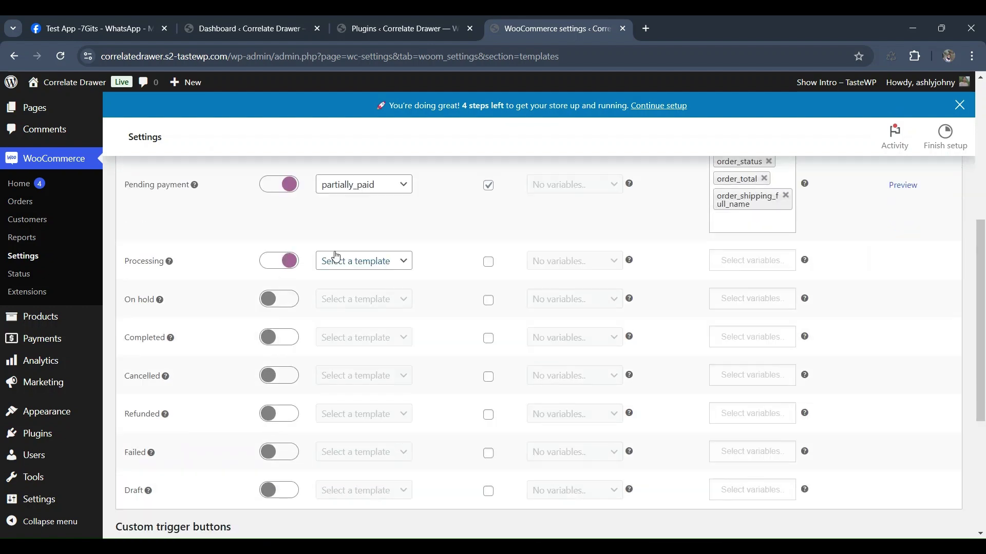
click(337, 259)
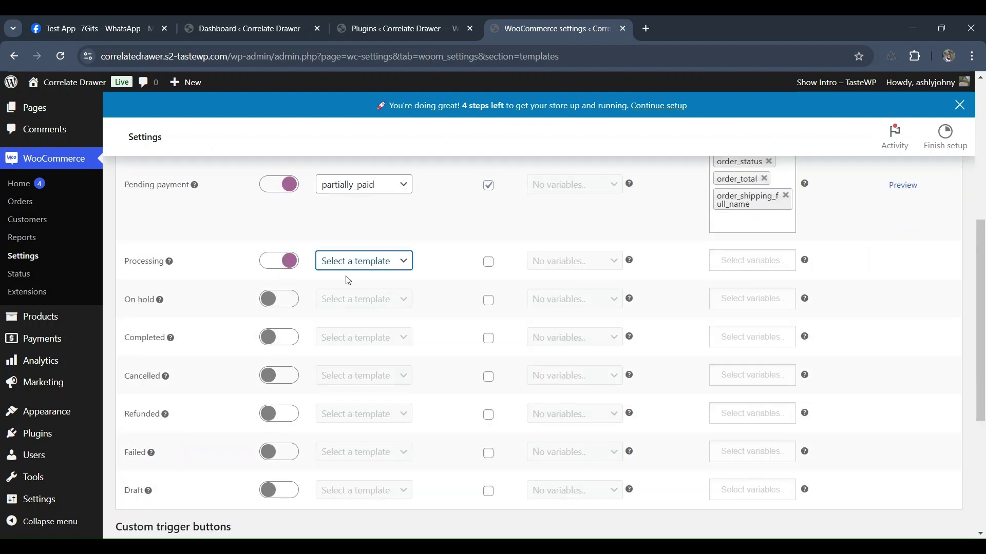
click(359, 305)
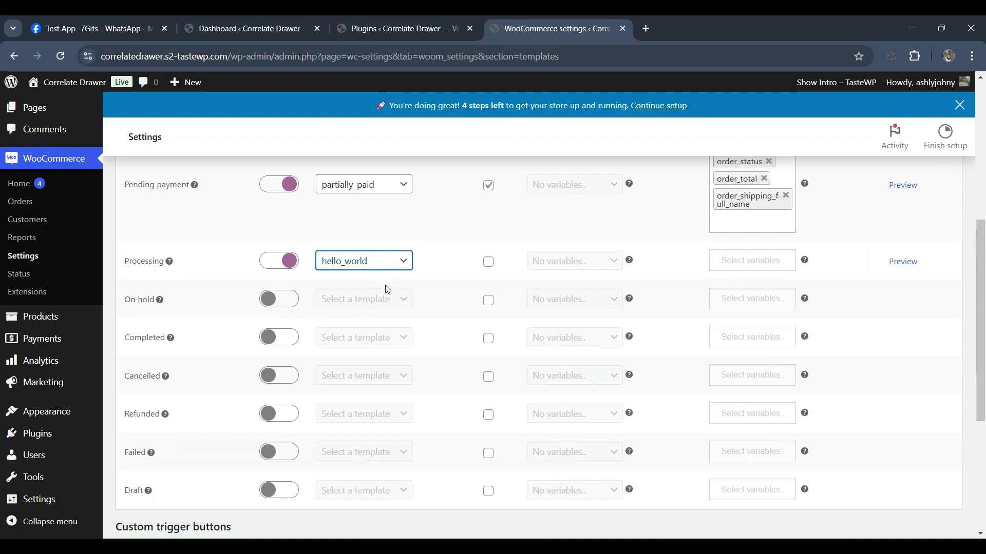
click(489, 262)
click(285, 302)
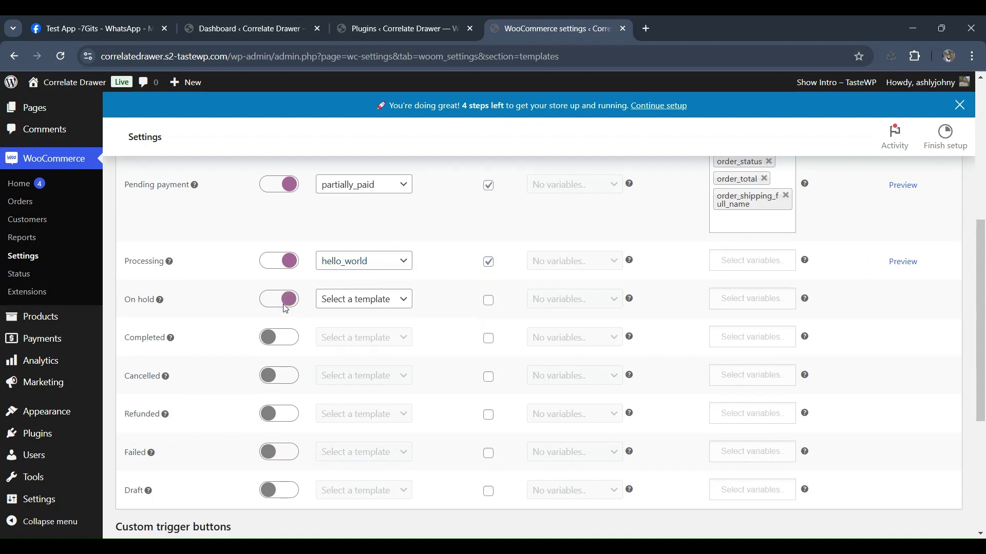
click(341, 301)
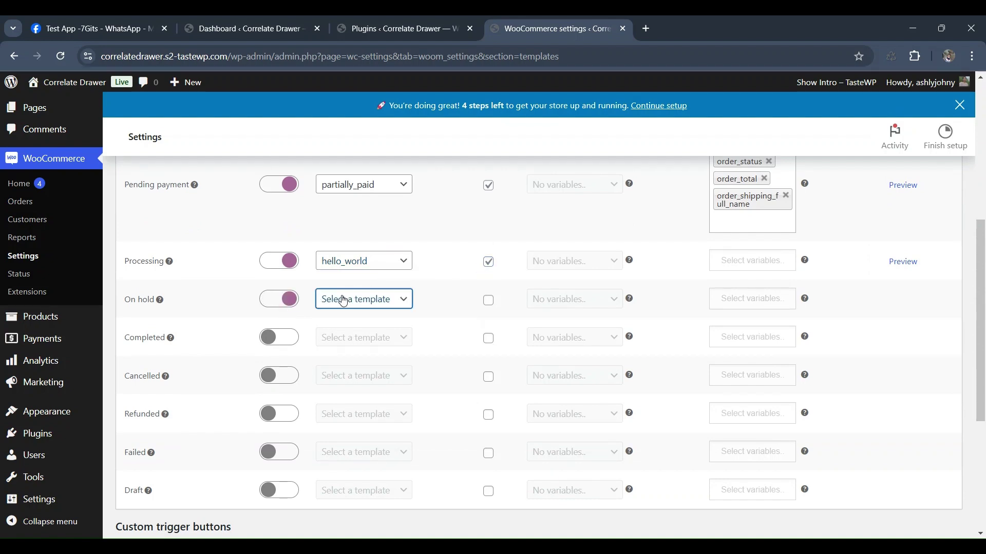
click(349, 337)
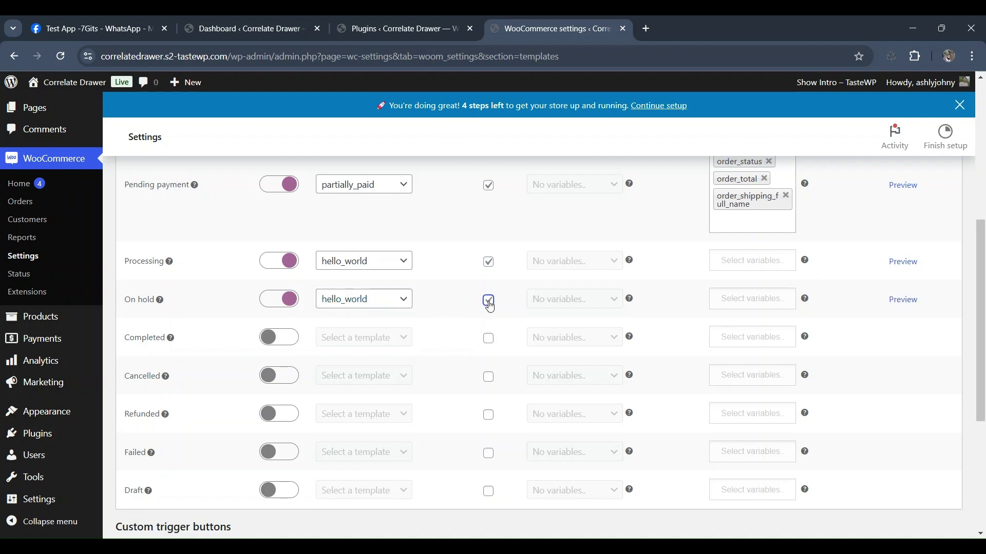
- Enable Completed notifications using hello_world, also sent to admin
click(278, 337)
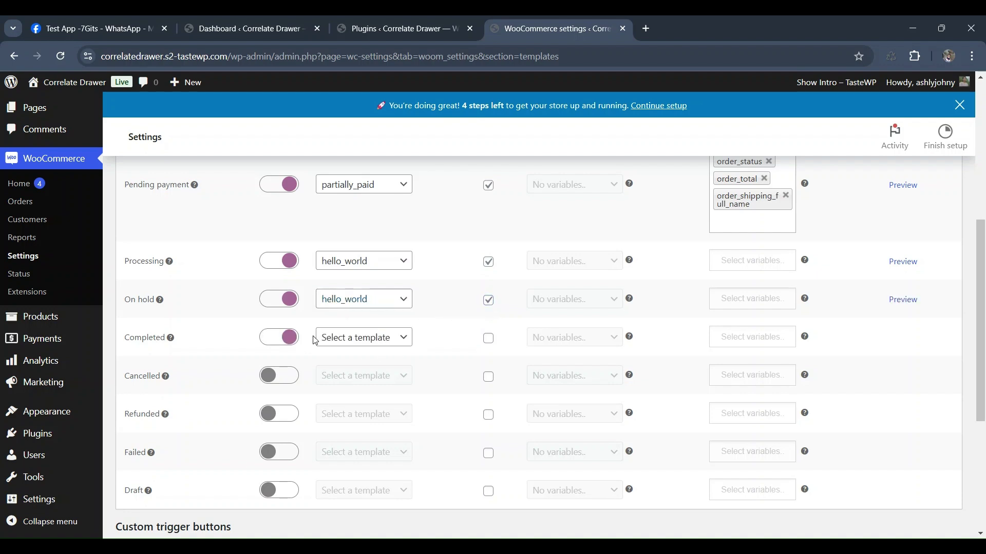
click(342, 342)
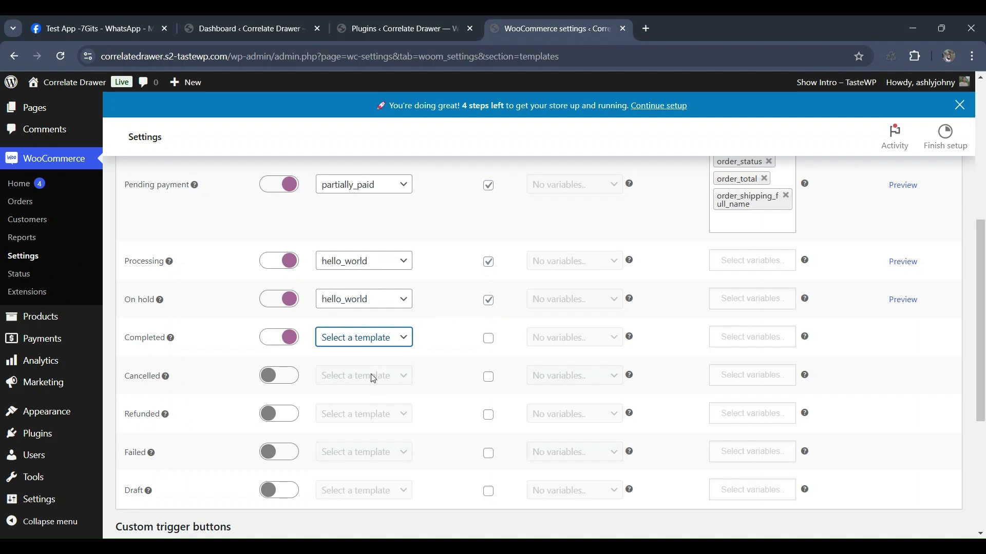
click(373, 379)
click(489, 339)
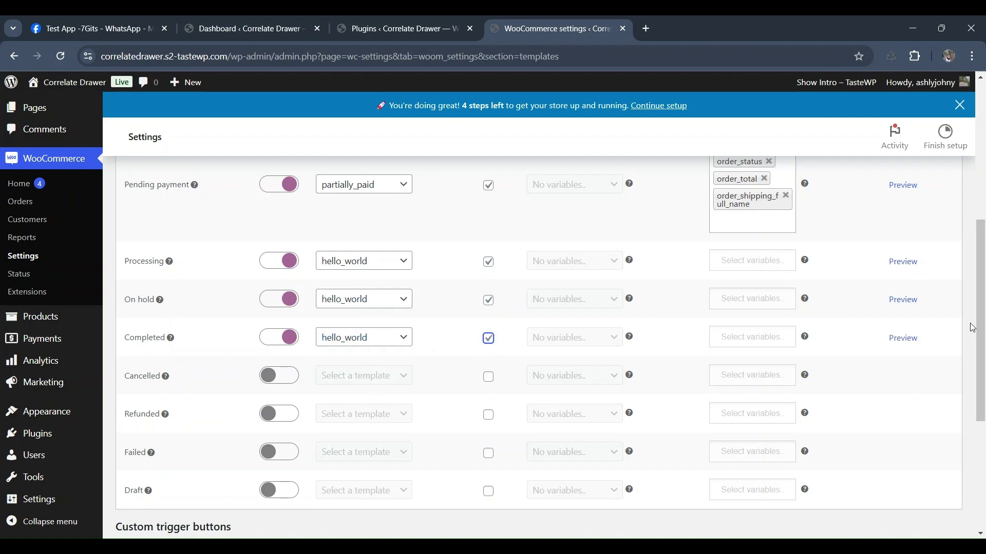
- Preview the hello_world template's details, then close the preview
click(892, 341)
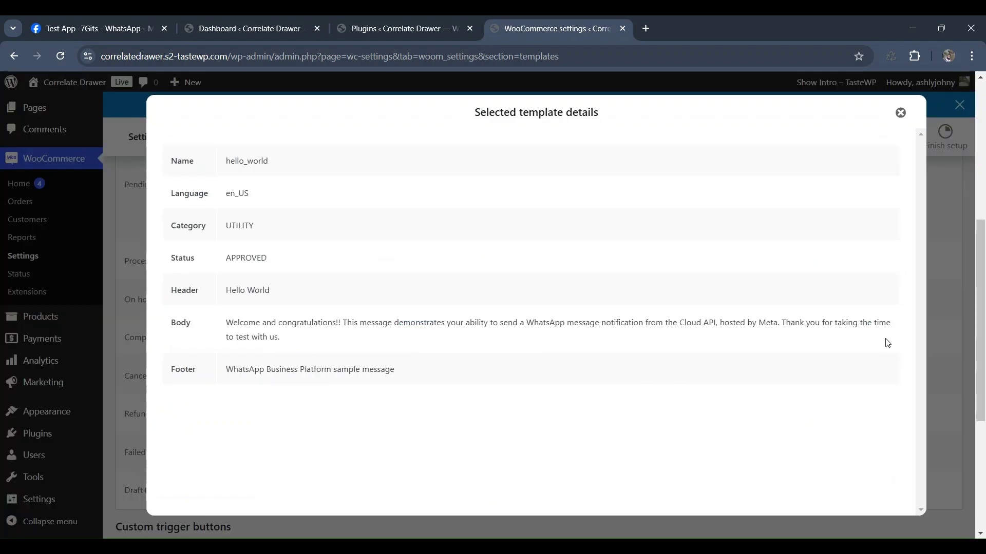
click(899, 113)
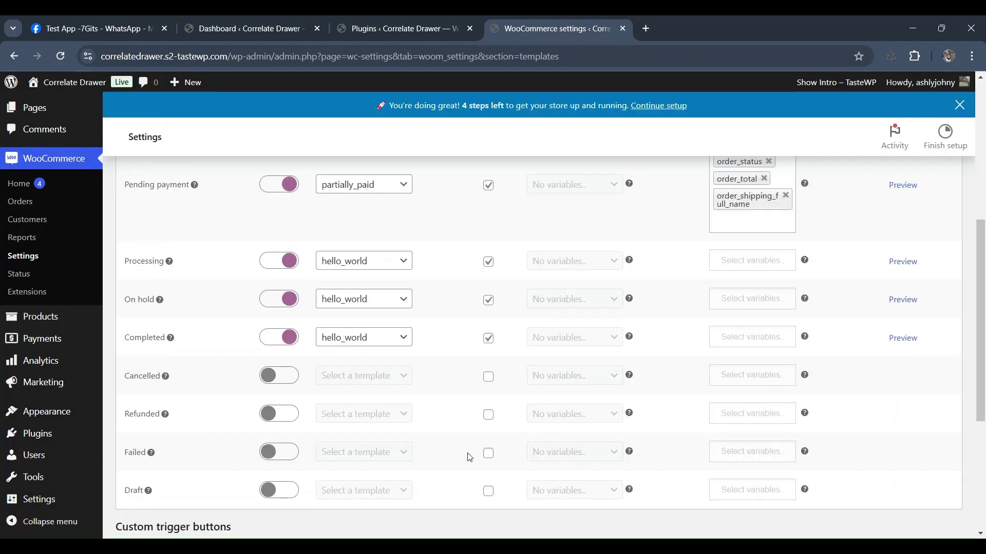
scroll(470, 457, down, 2)
scroll(377, 398, down, 1)
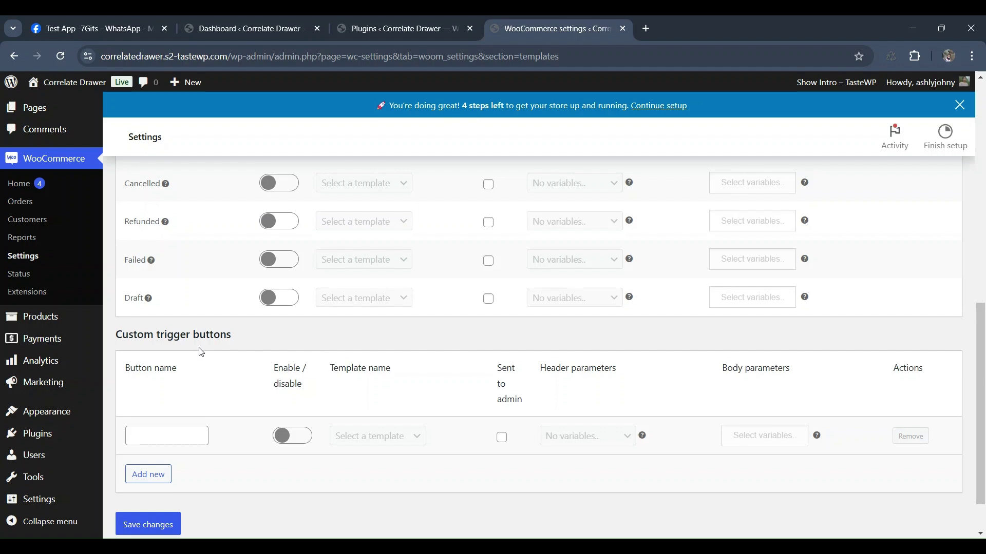
- Add an enabled 'welcome' custom trigger button using hello_world, also sent to admin
click(168, 436)
text(welcome)
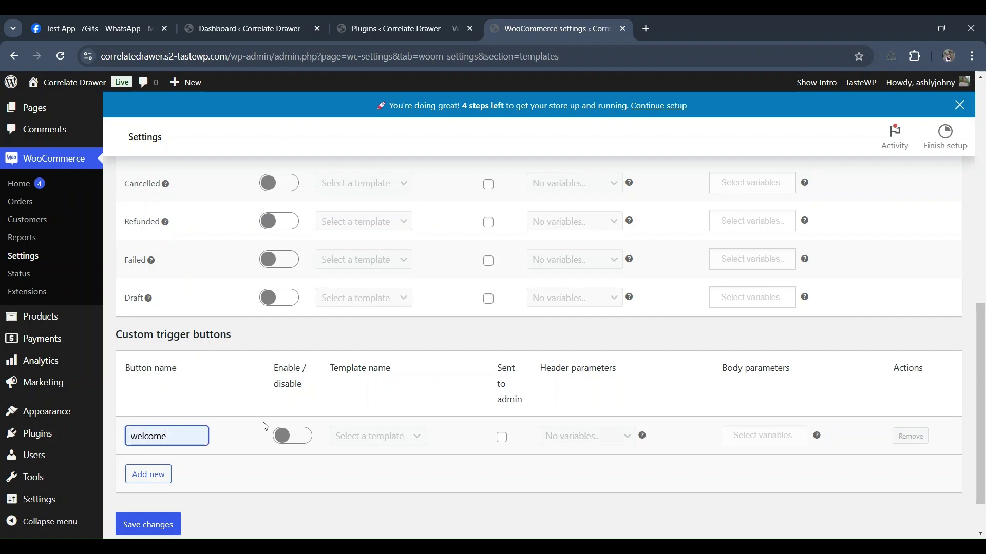
click(300, 437)
click(365, 437)
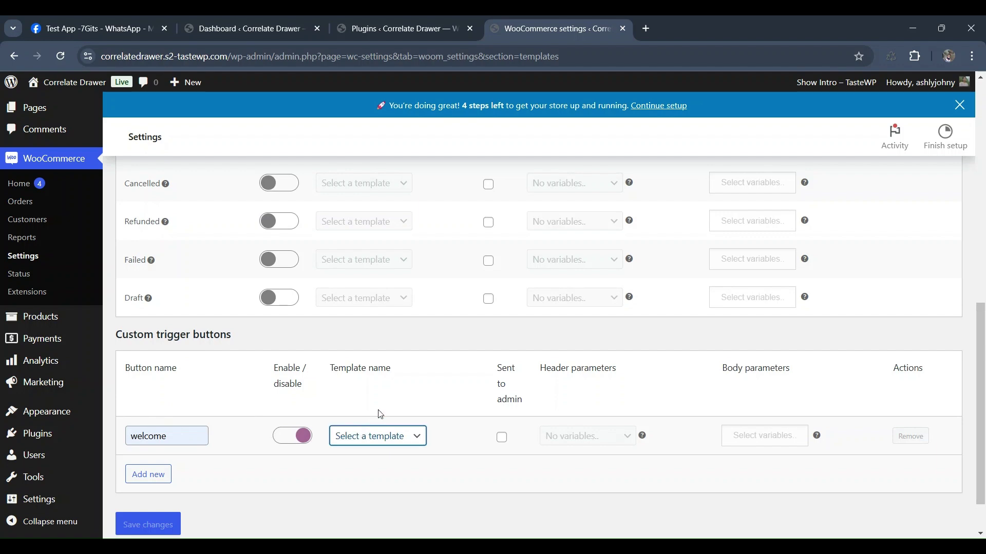
click(410, 314)
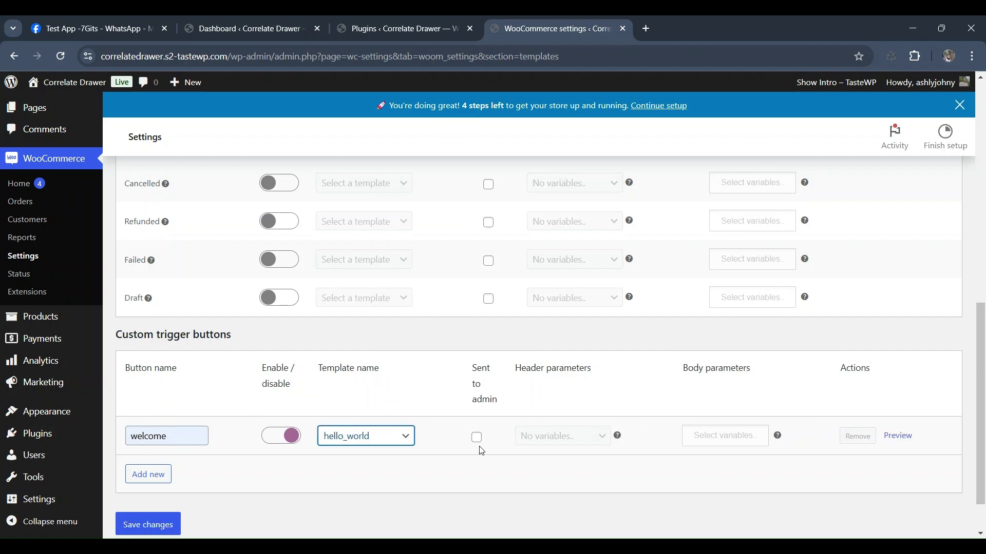
click(477, 438)
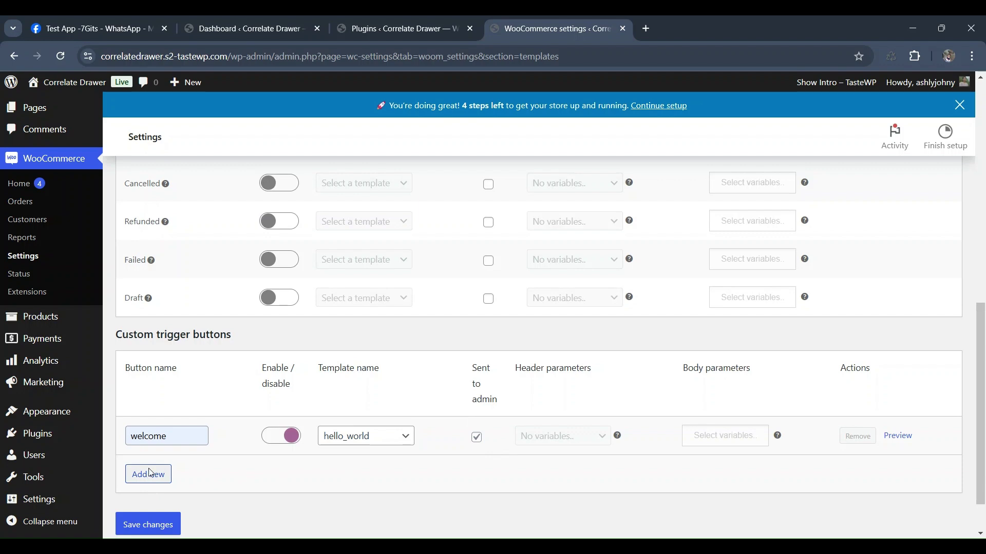
- Add an enabled 'Feedback' custom trigger button using the feedback rating template
click(150, 473)
scroll(182, 383, down, 1)
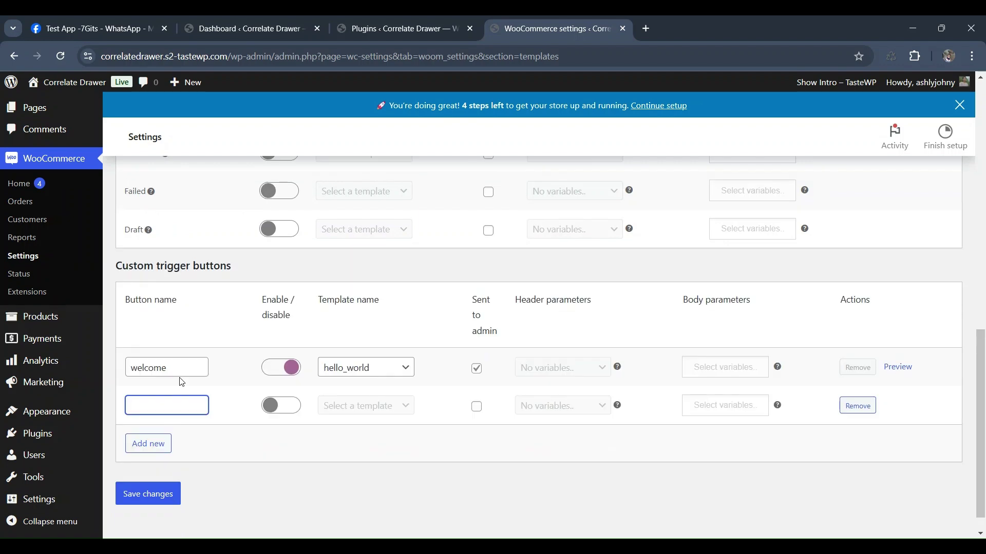
text(Feedback)
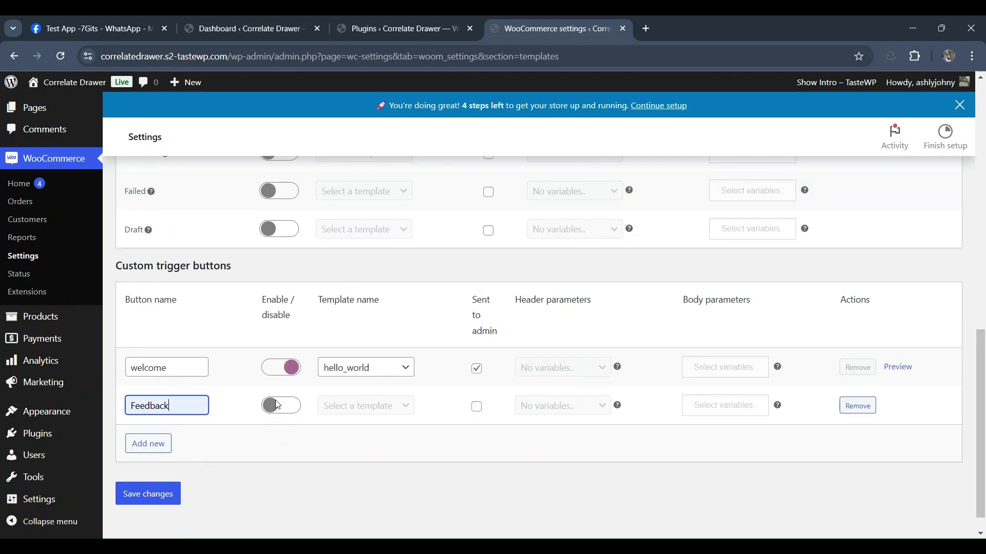
click(308, 398)
click(307, 399)
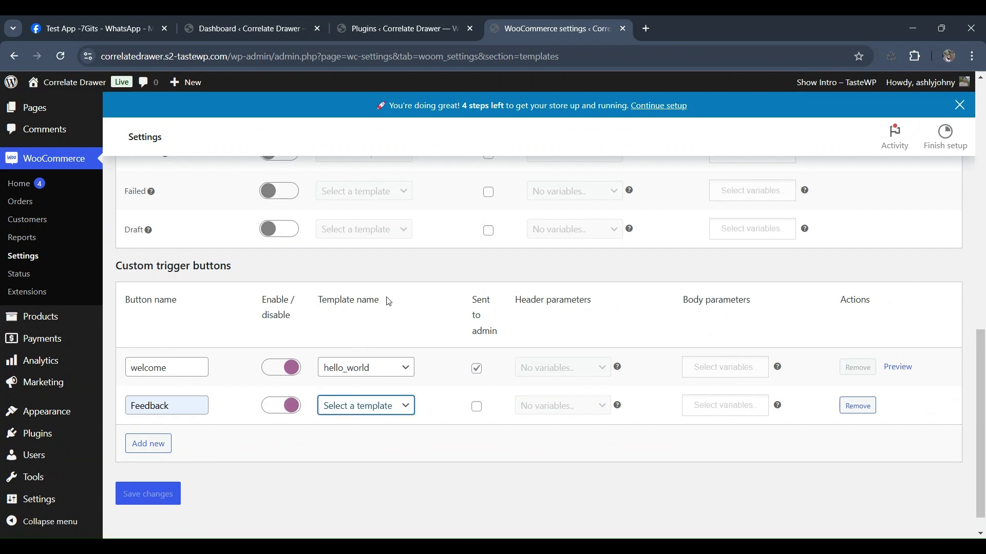
click(407, 291)
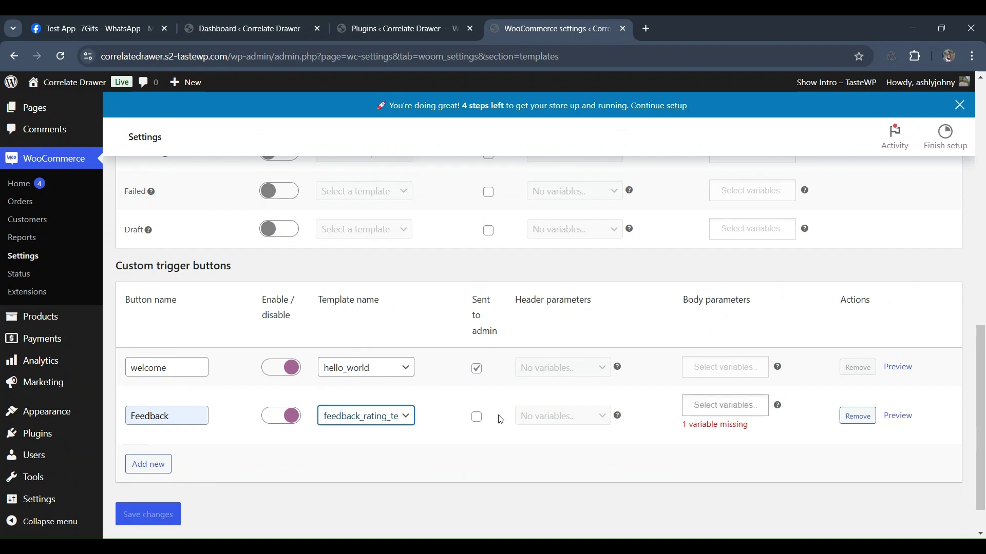
click(477, 417)
- Give the Feedback button the order_id body parameter and save the settings
click(734, 406)
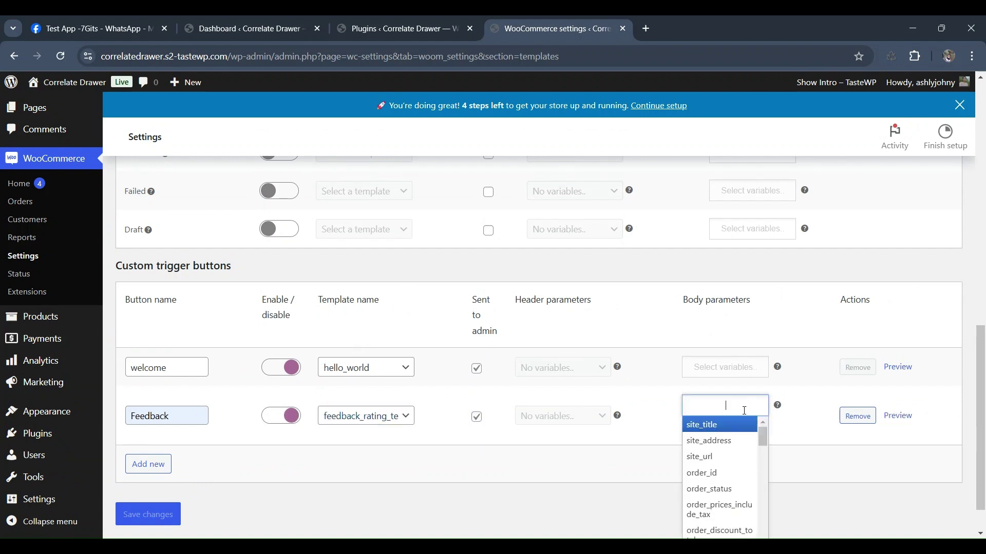
click(724, 478)
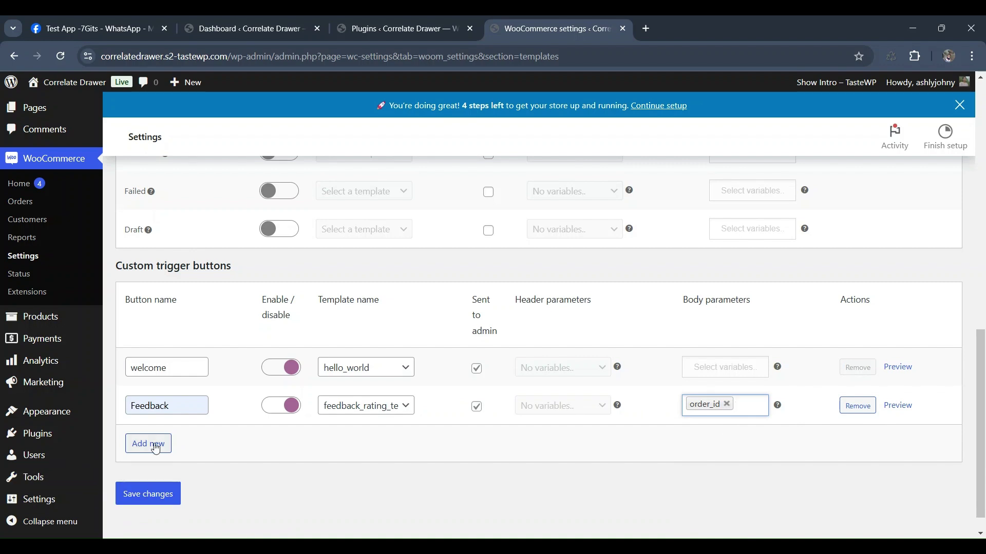
click(132, 503)
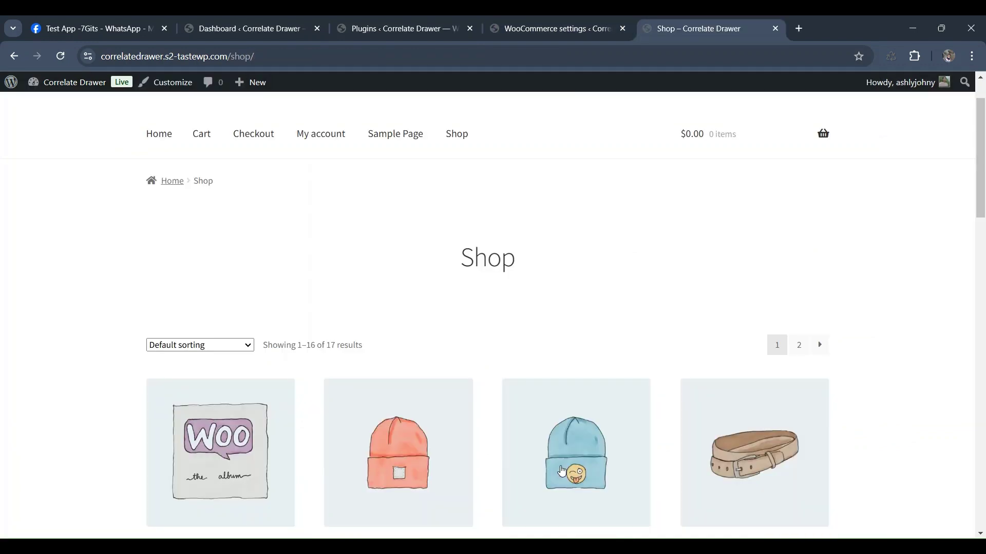
- Add one Beanie to the cart from the storefront
scroll(323, 307, down, 3)
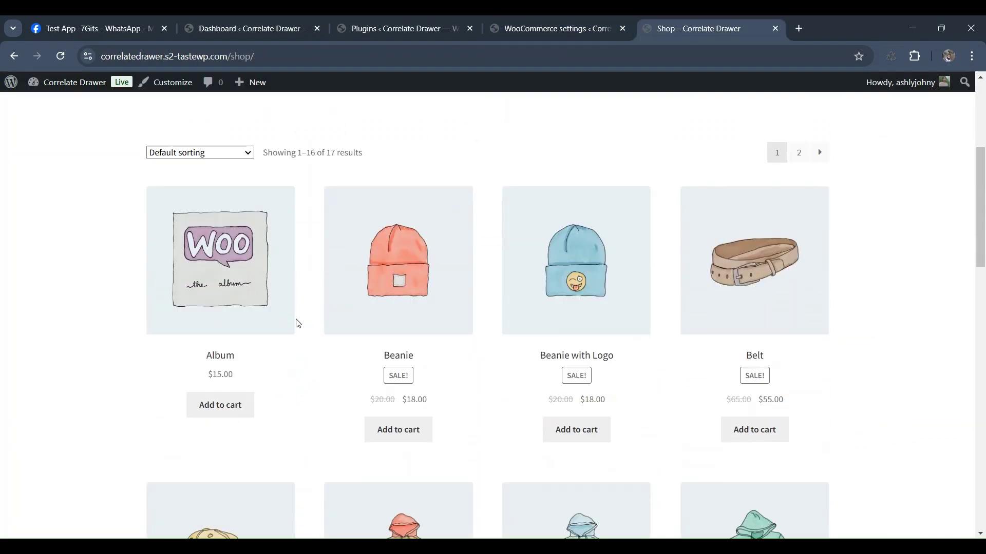
scroll(326, 336, up, 3)
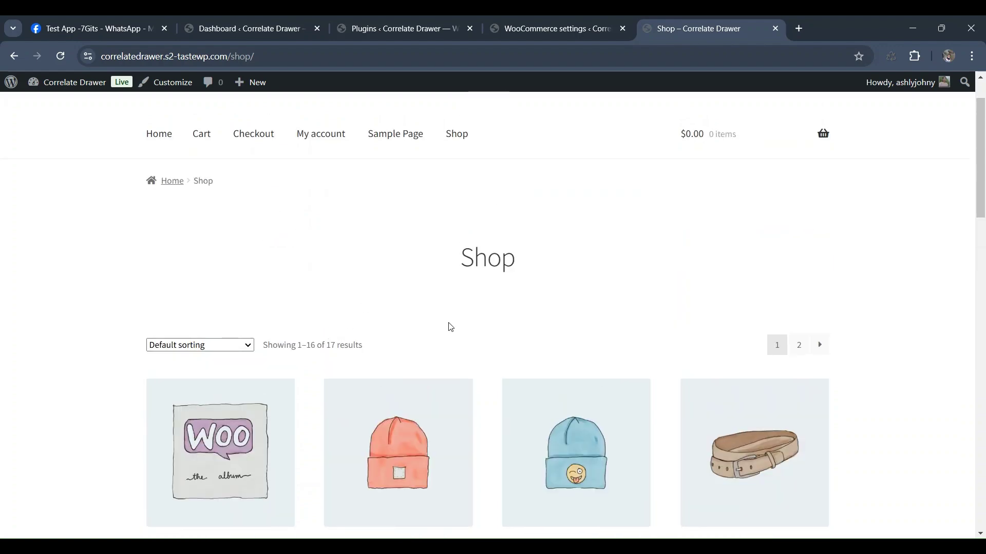
scroll(527, 309, down, 4)
click(398, 430)
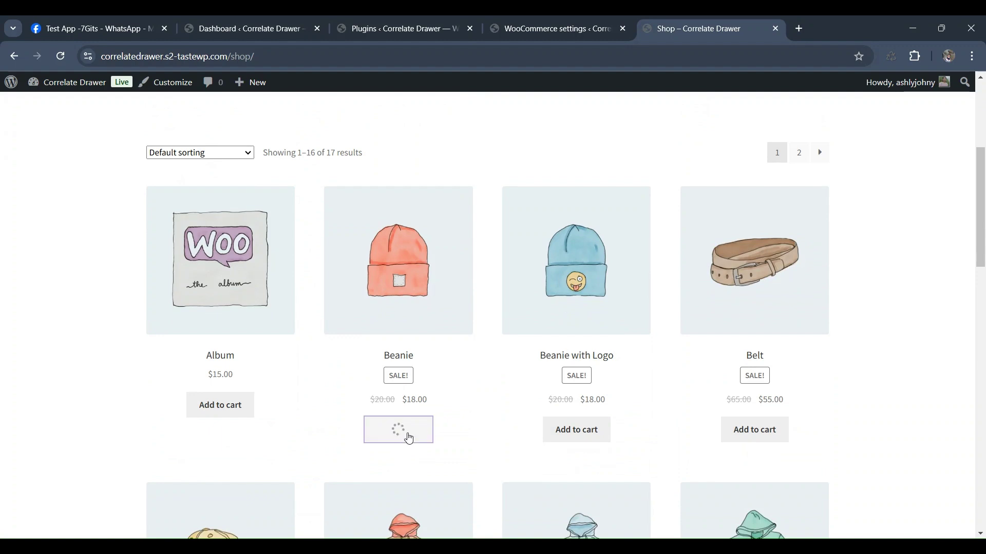
- Check out from the mini-cart and place the $18.00 order by cash on delivery
scroll(766, 323, up, 5)
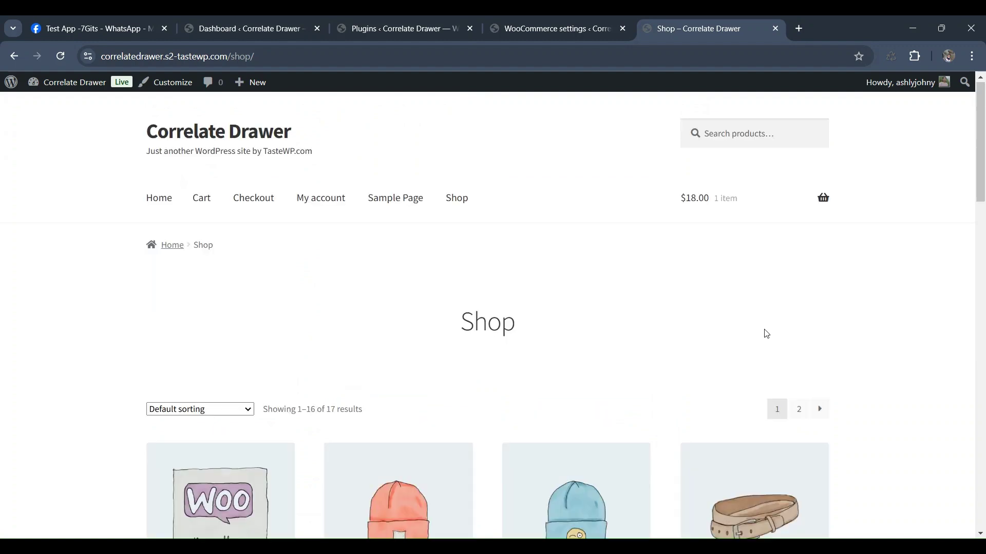
mouse_move(823, 194)
click(750, 359)
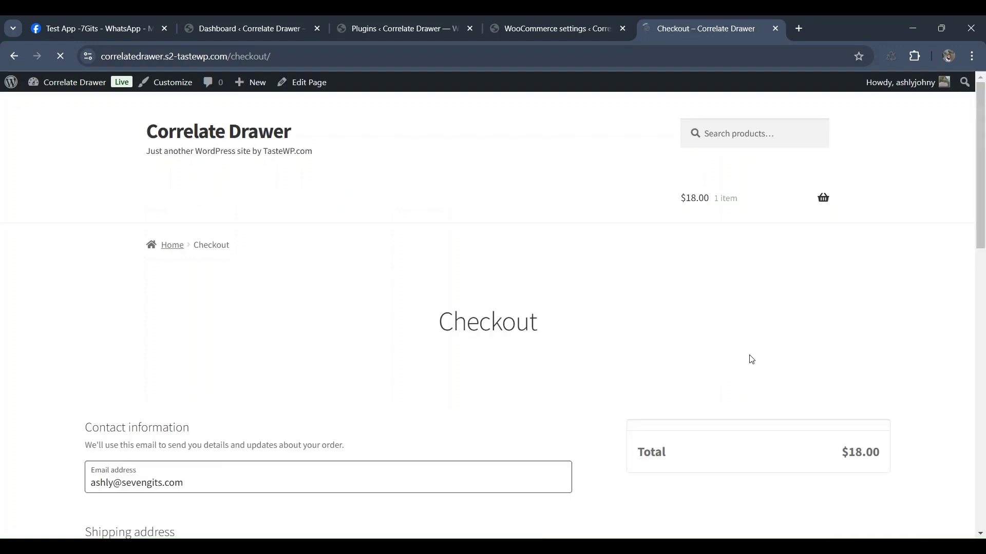
scroll(742, 333, down, 6)
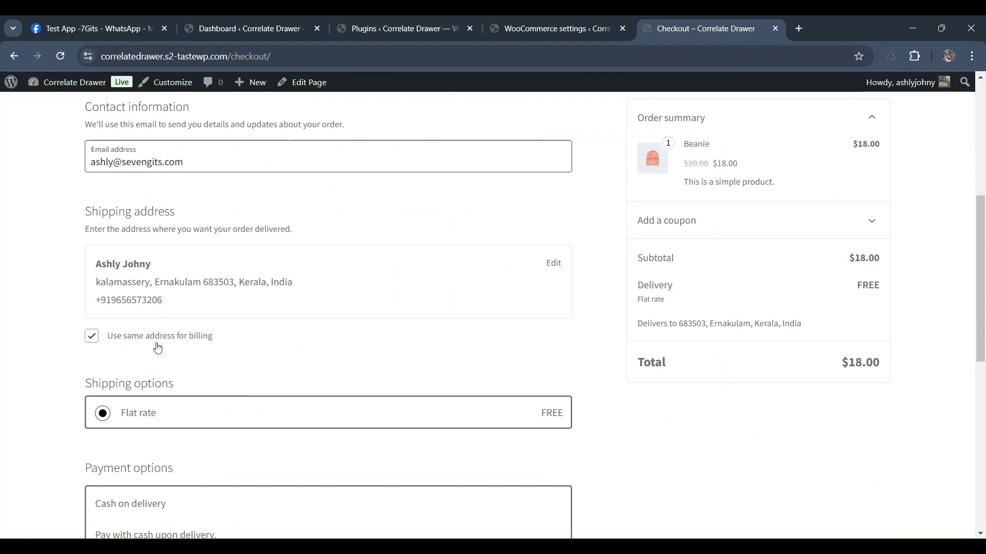
scroll(160, 349, down, 1)
scroll(160, 349, down, 7)
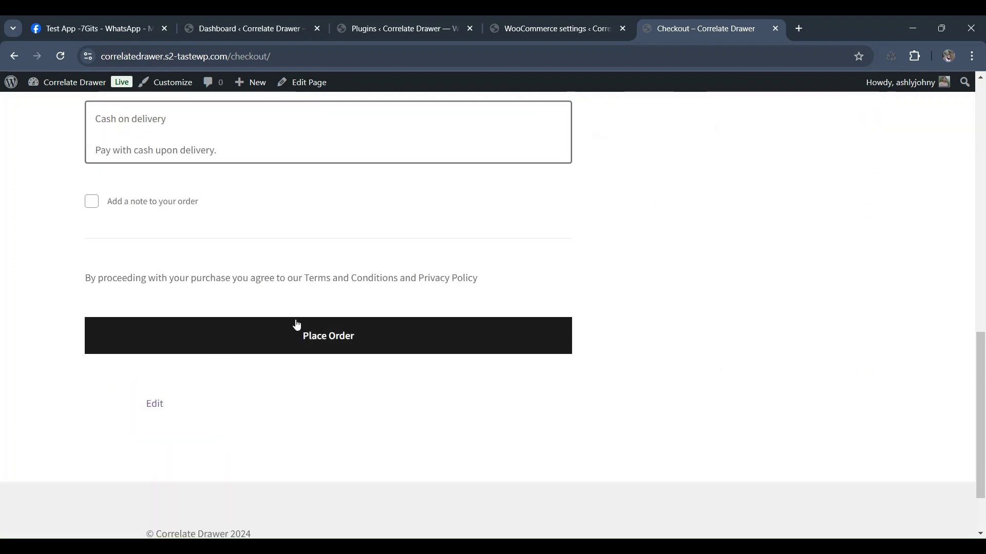
click(366, 352)
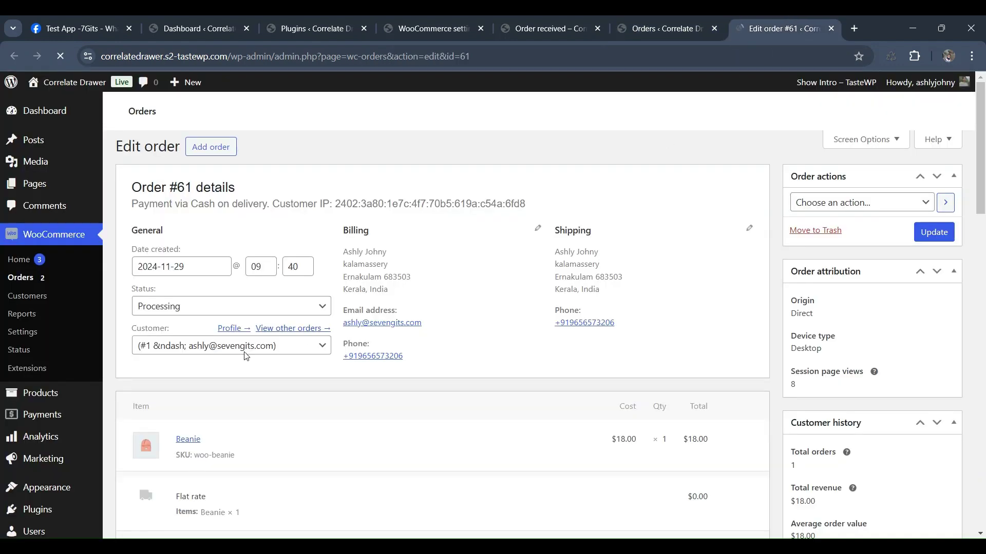
- Review the new order's notes for the WhatsApp messages already sent
scroll(260, 358, down, 5)
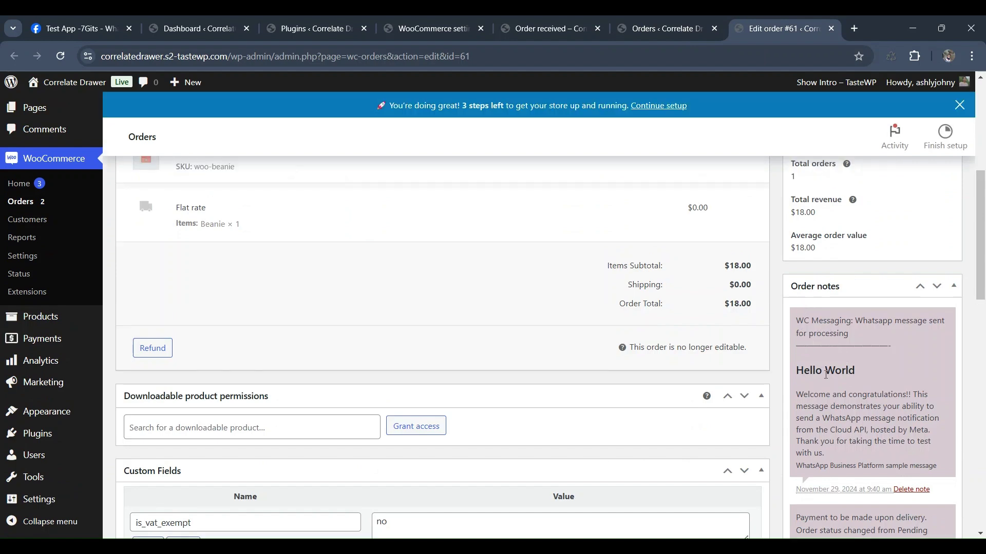
scroll(855, 392, down, 4)
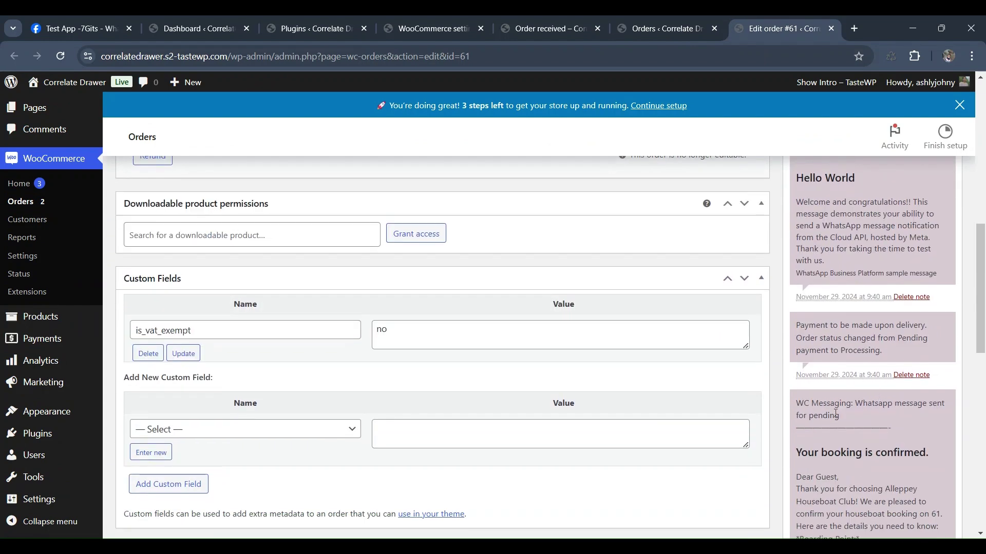
scroll(873, 408, down, 2)
scroll(874, 408, up, 3)
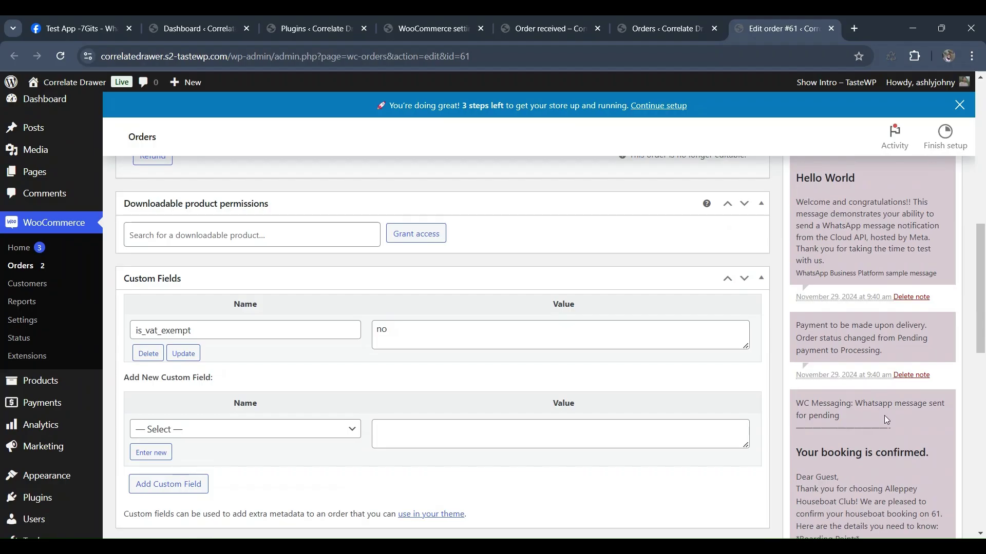
scroll(884, 417, up, 1)
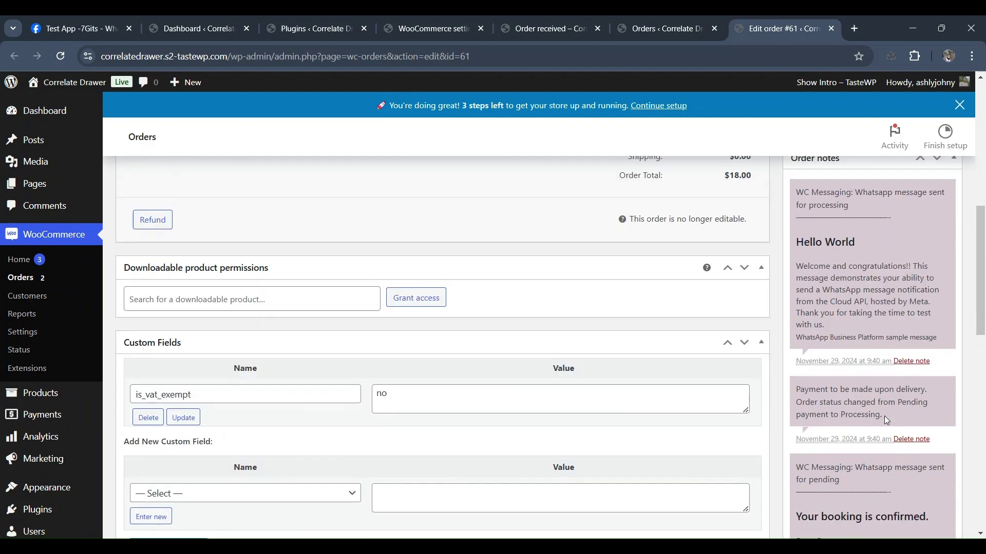
scroll(885, 455, down, 10)
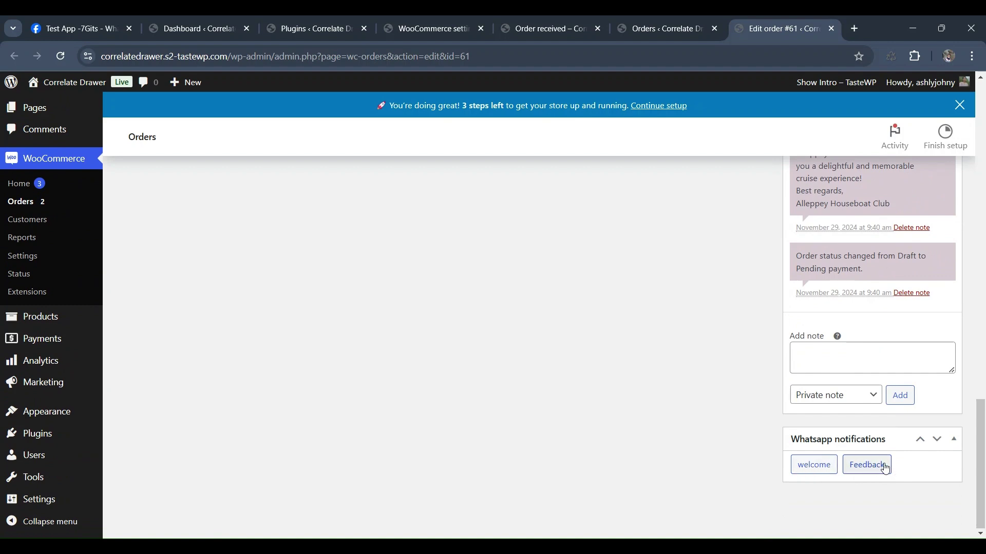
- Send order #61 the welcome WhatsApp notification and dismiss the Success alert
click(824, 467)
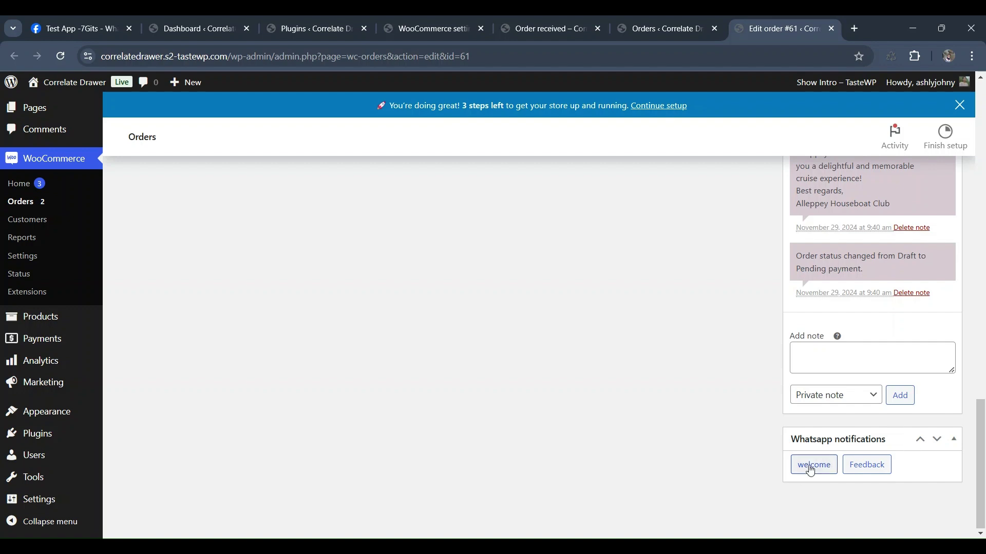
click(804, 470)
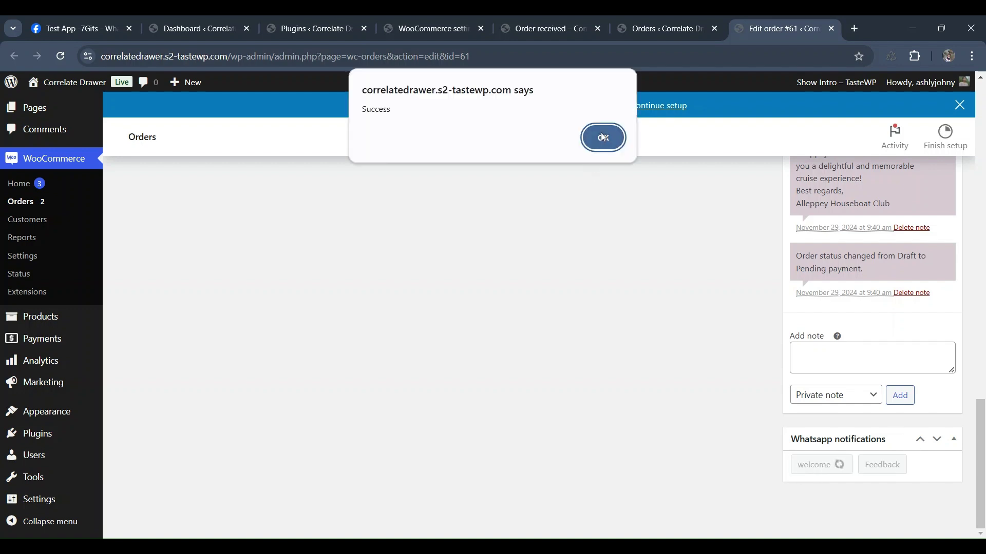
click(604, 138)
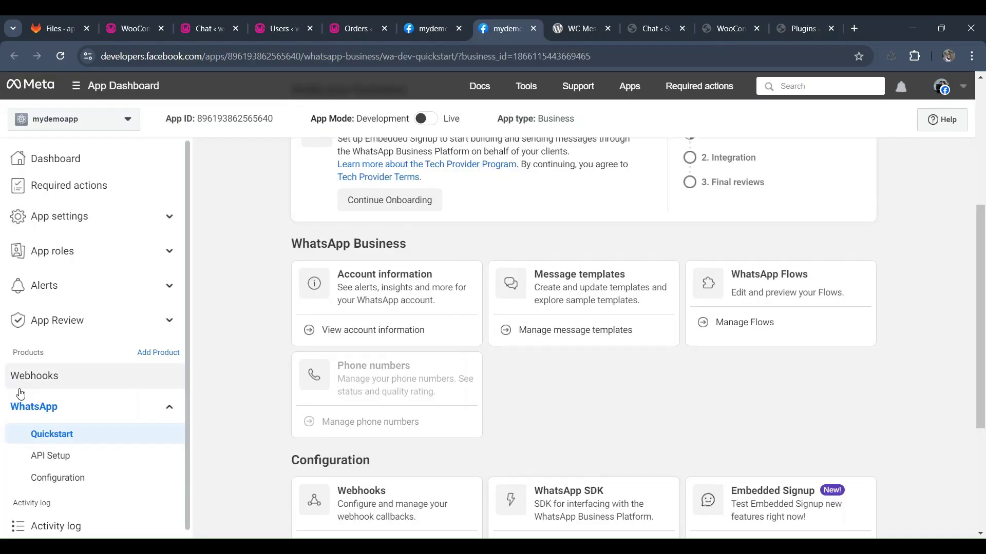
- Reload the WhatsApp Quickstart page and go to Manage message templates
click(69, 435)
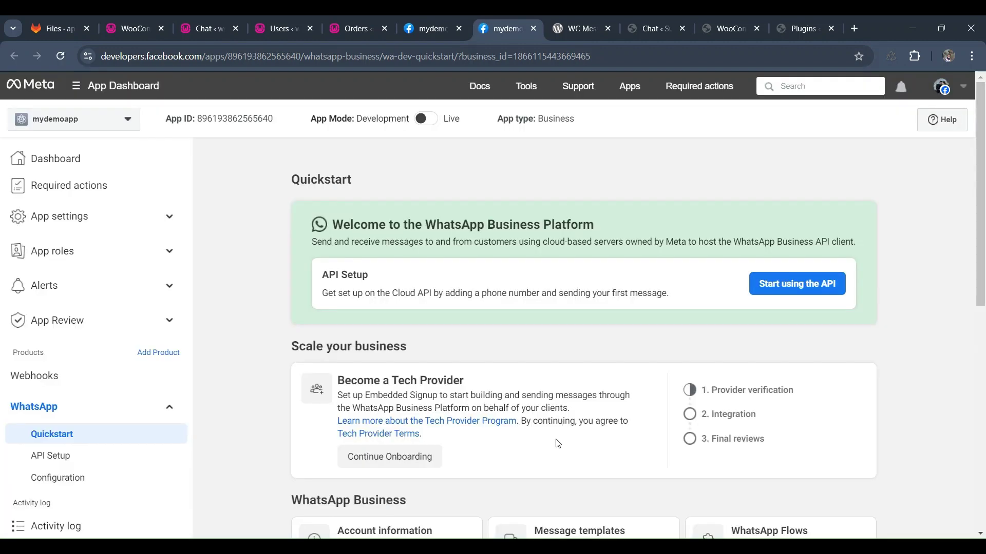
scroll(558, 444, down, 4)
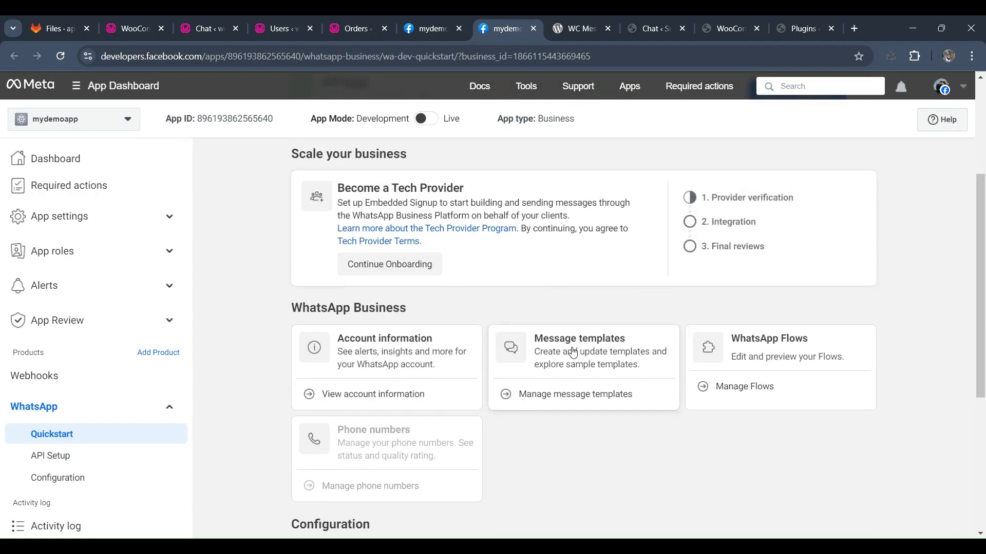
click(574, 355)
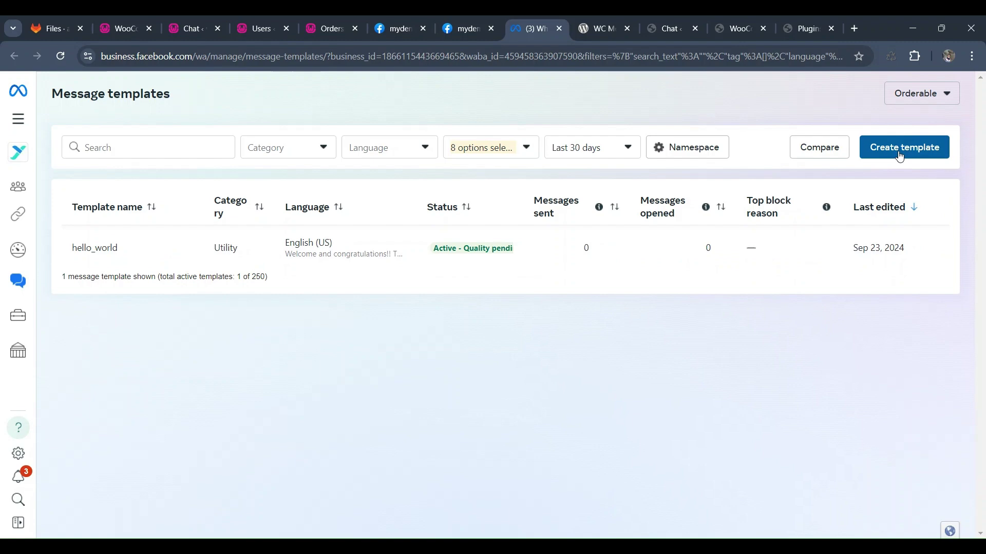
- Start a new WhatsApp message template in the Utility category
click(899, 154)
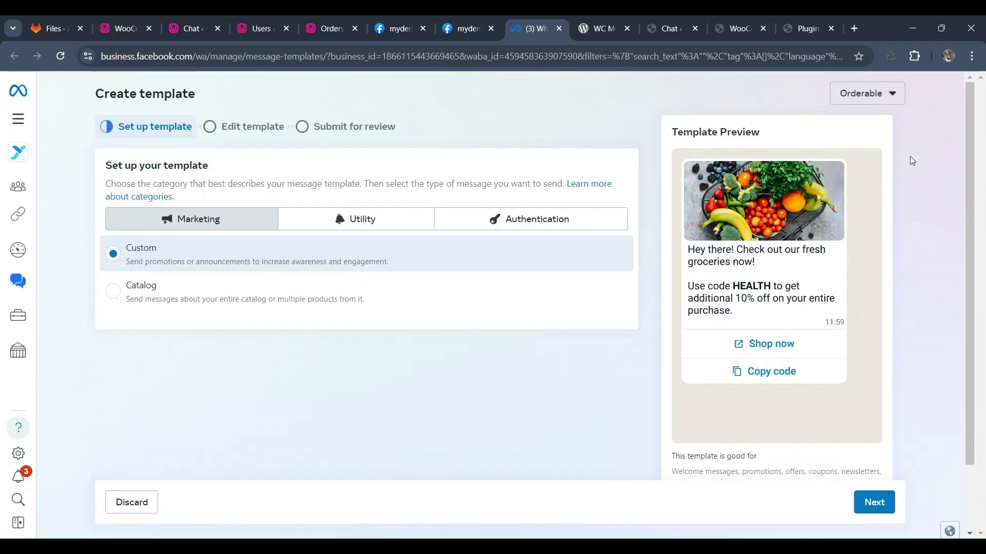
click(336, 224)
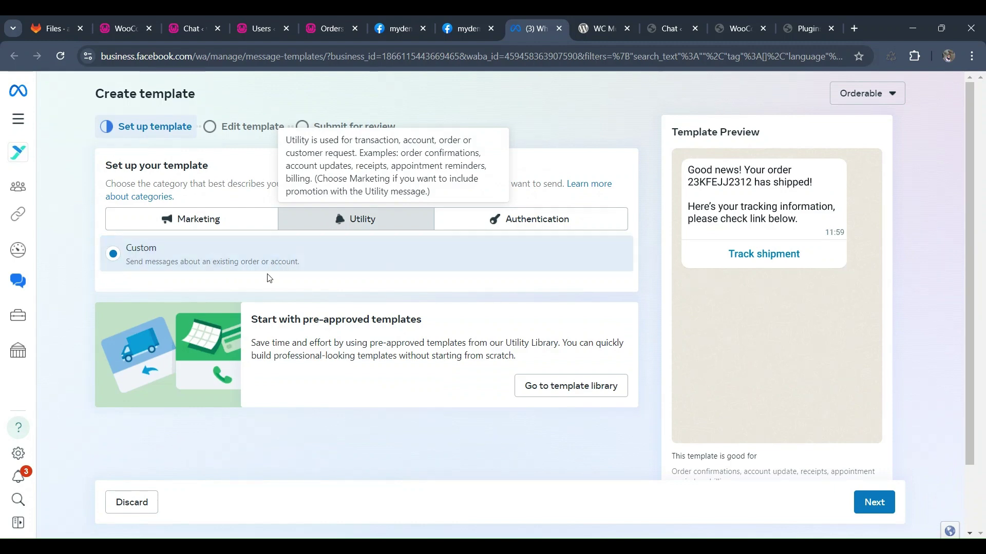
scroll(594, 411, down, 2)
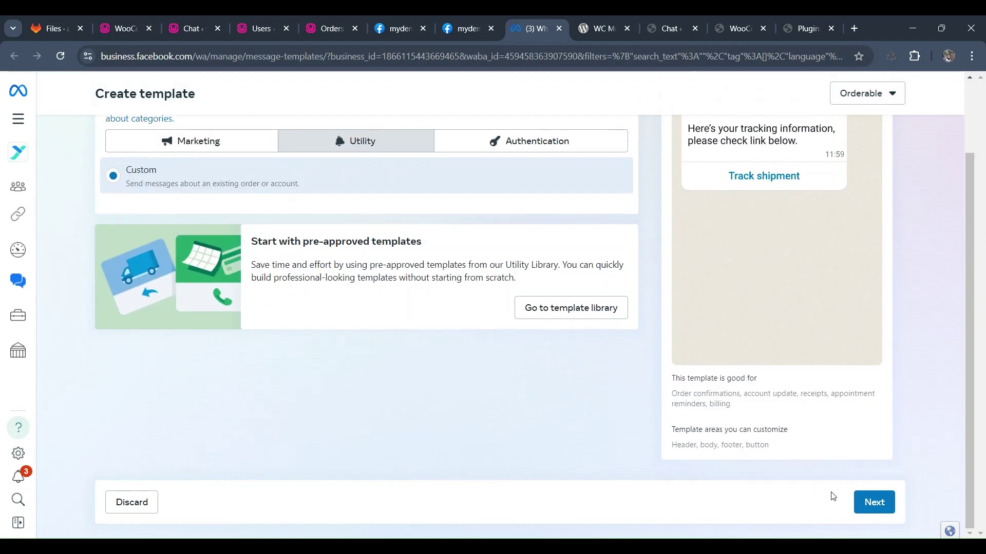
click(874, 504)
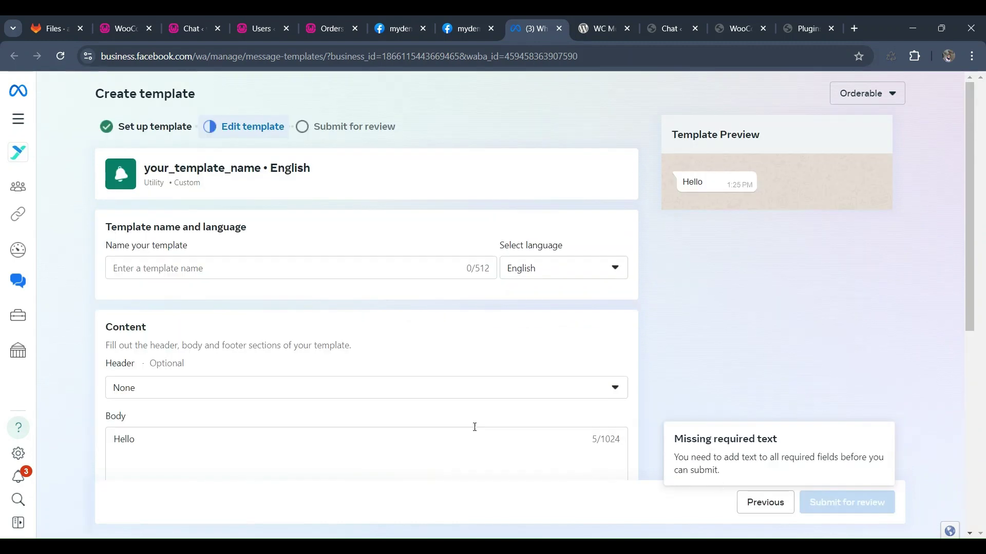
- Name the template 'welocome' and give it a Text header
click(158, 267)
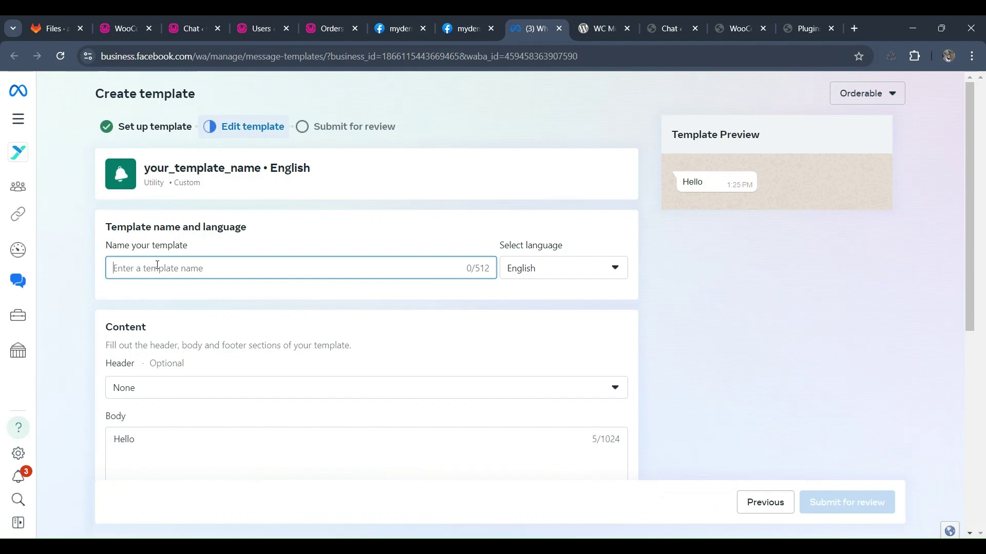
text(welocome)
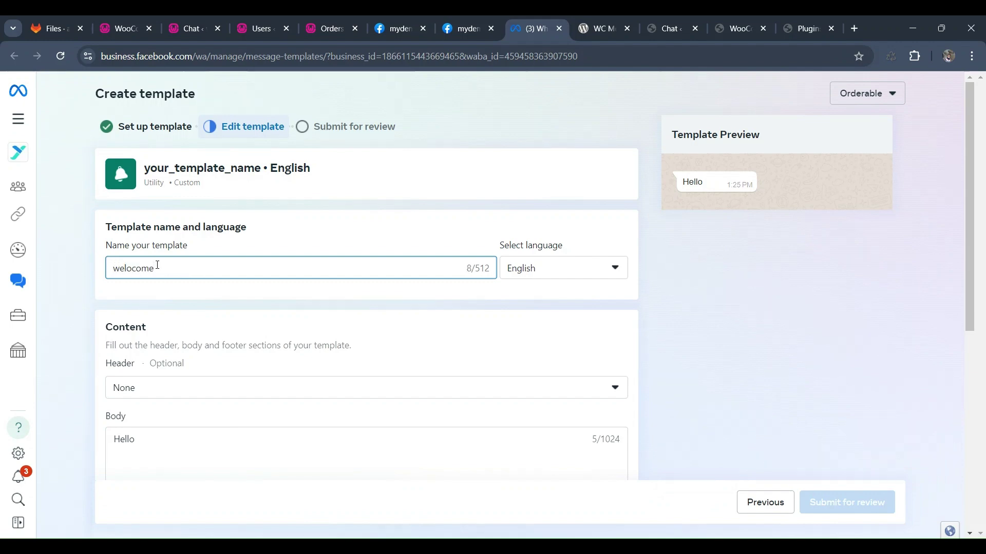
click(190, 392)
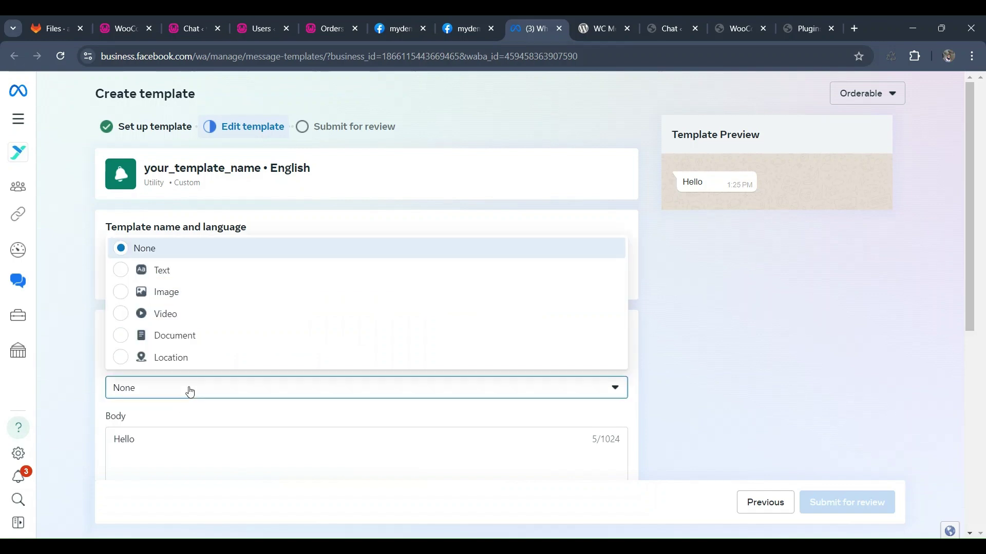
click(184, 274)
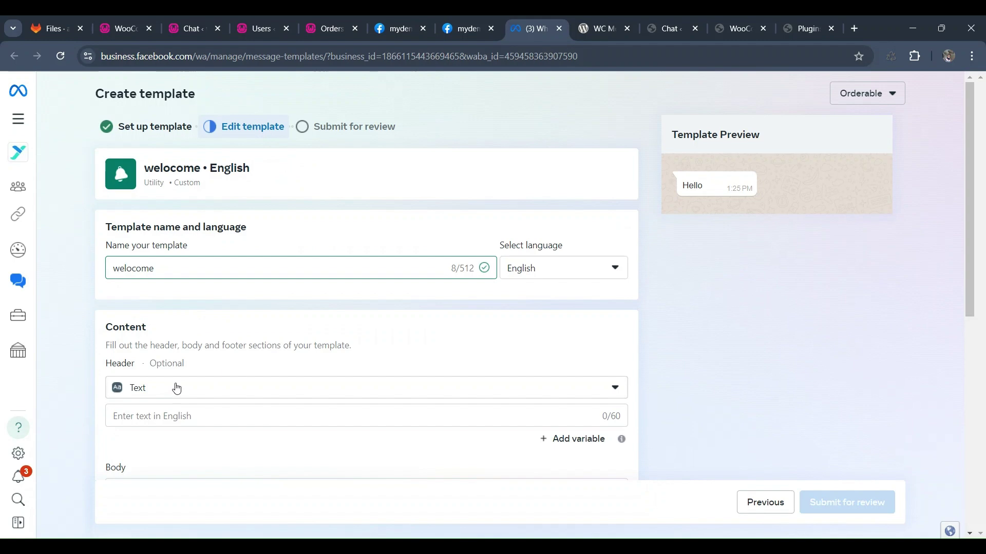
- Fill in header 'Hi customer', body 'This is a demo template' and footer 'Thank you!'
click(151, 415)
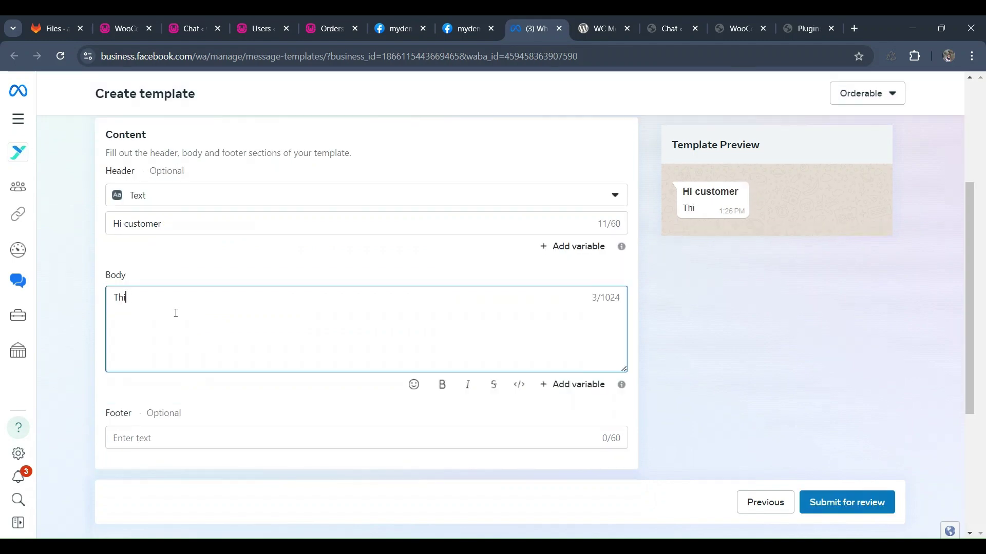
text(s is a de)
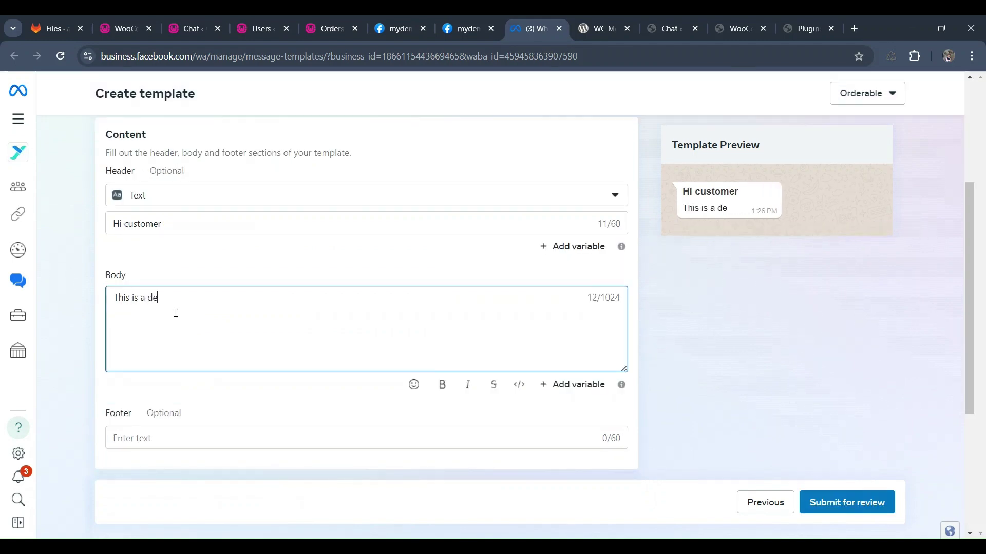
text(mo)
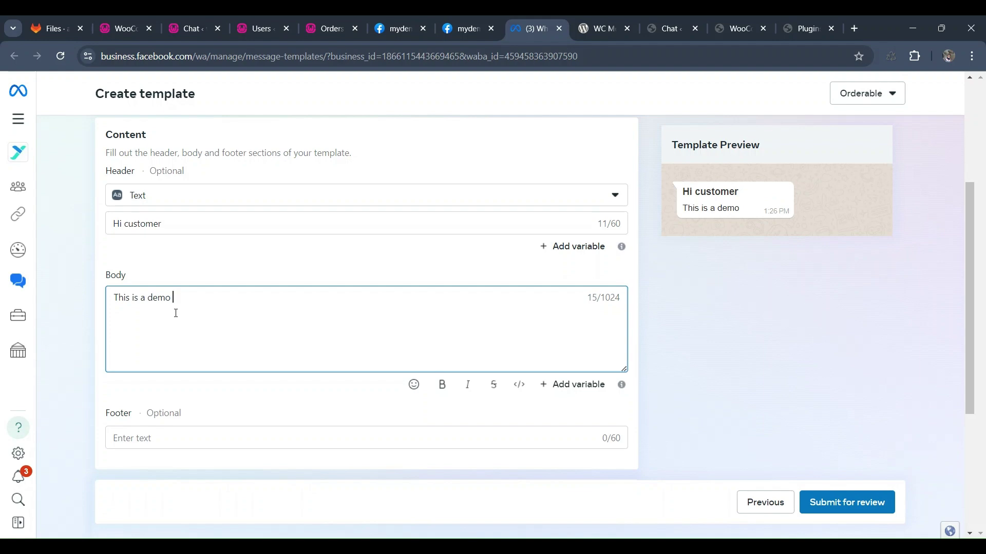
text( template)
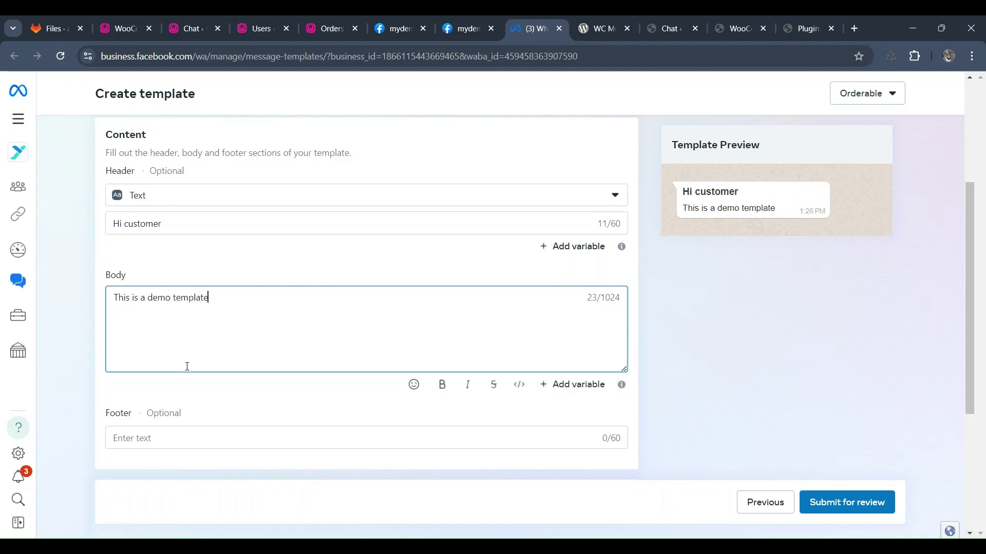
scroll(187, 366, down, 1)
click(206, 375)
text(Thank)
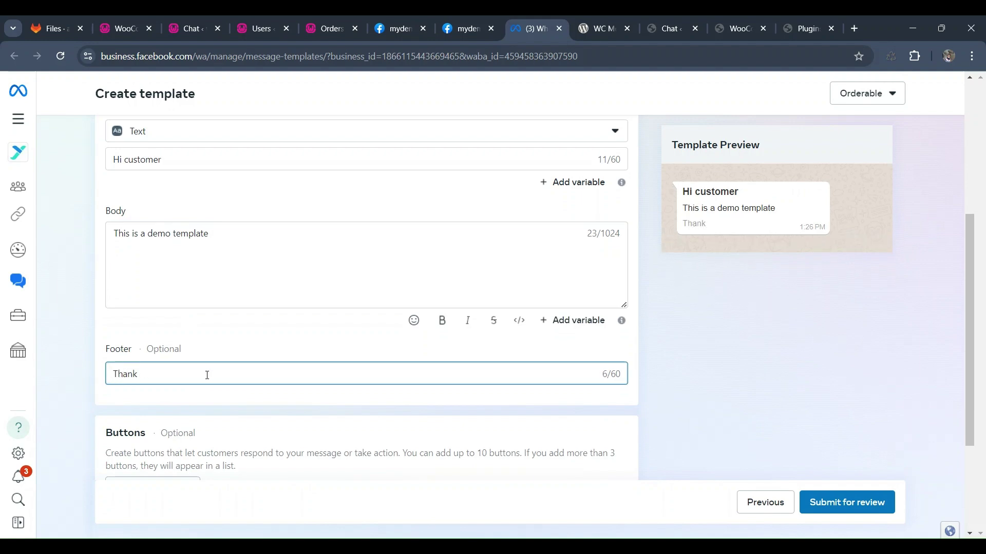
text( you!)
scroll(424, 362, down, 3)
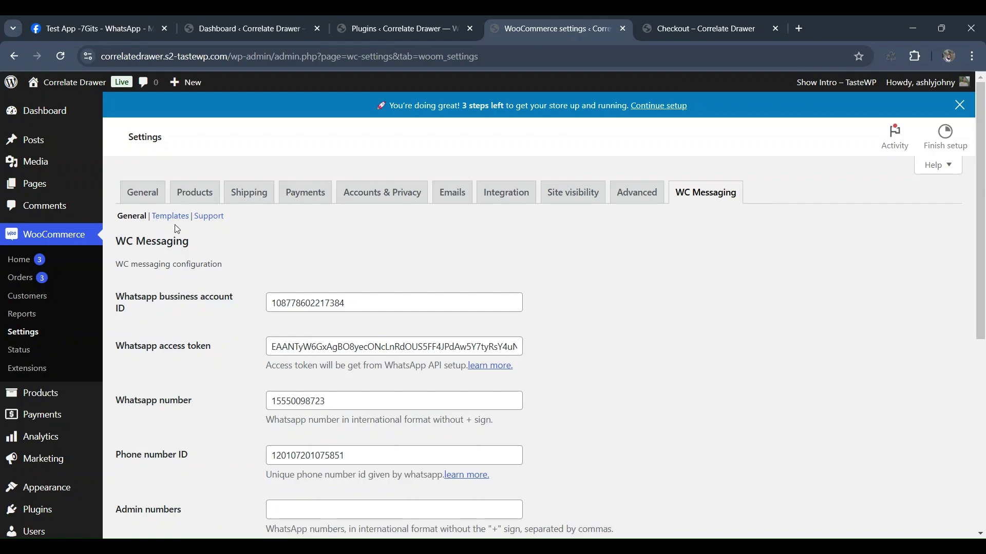
- Set the Checkout Opt-in method to 'Send messages without customer consent'
scroll(248, 278, down, 7)
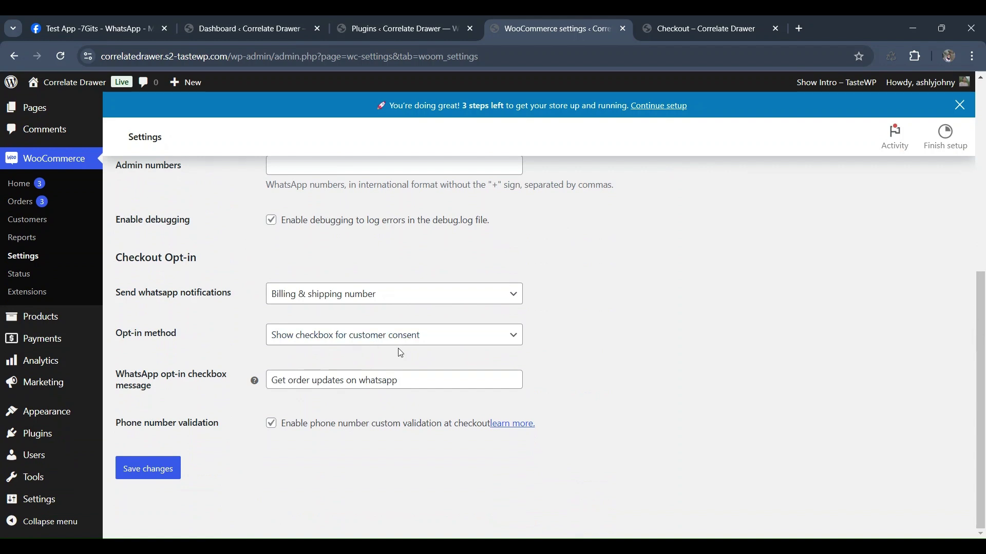
click(322, 346)
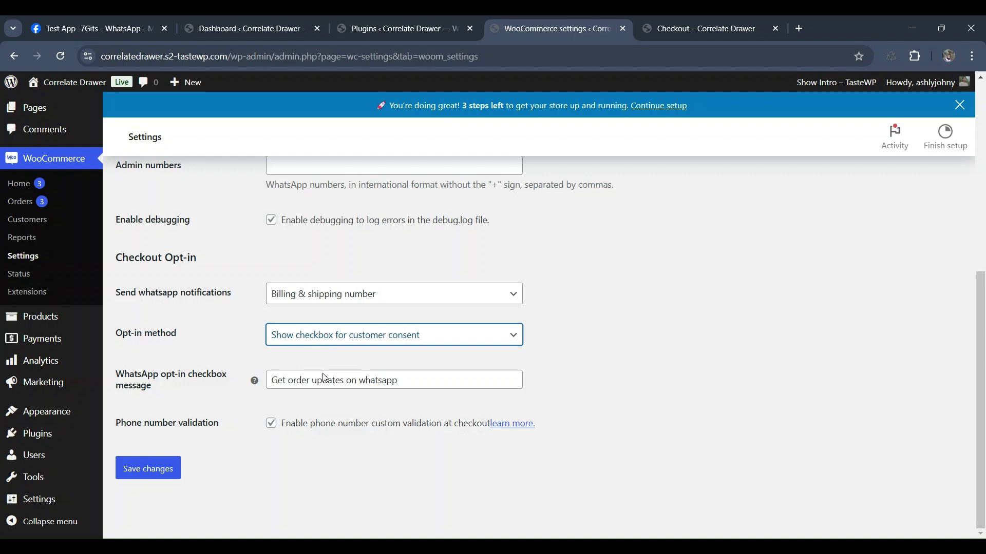
key(Down)
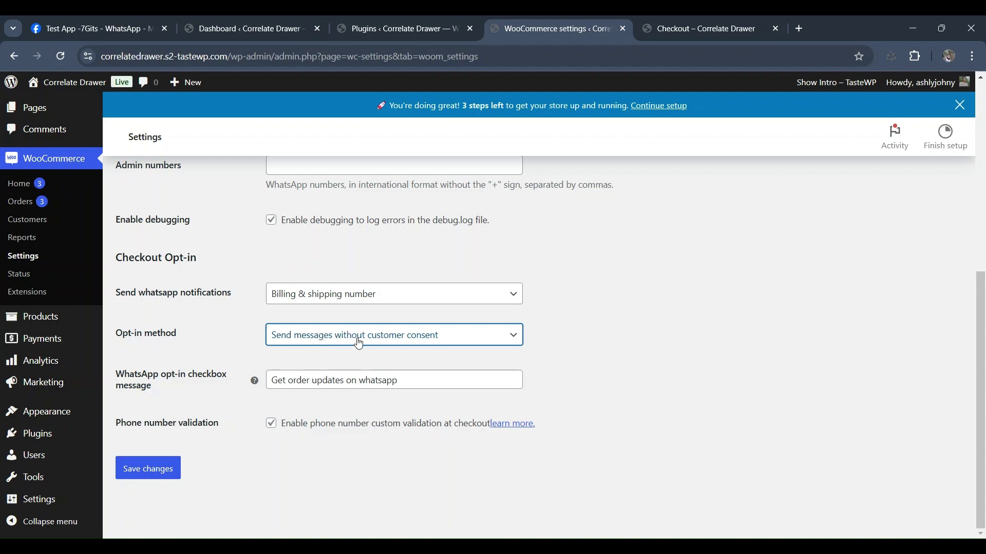
key(Up)
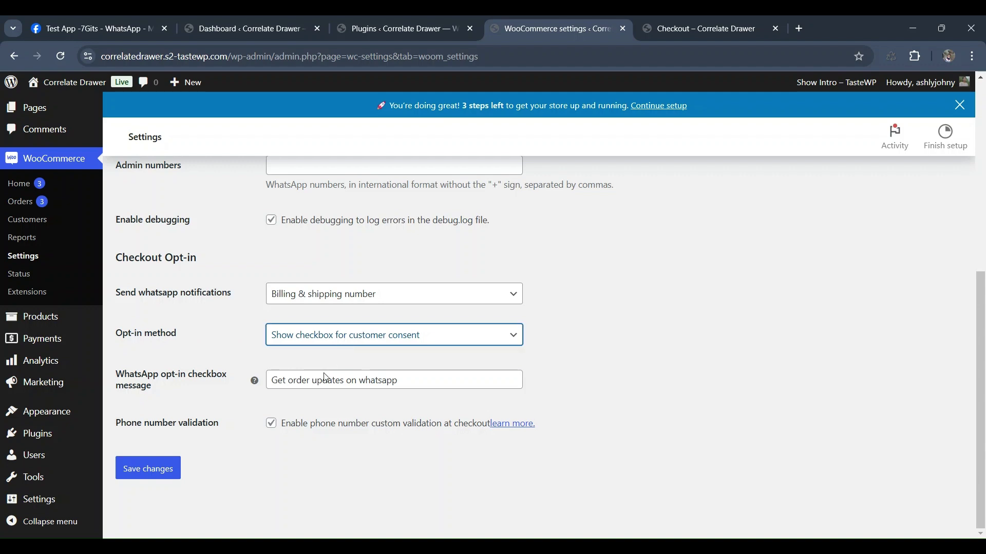
key(Down)
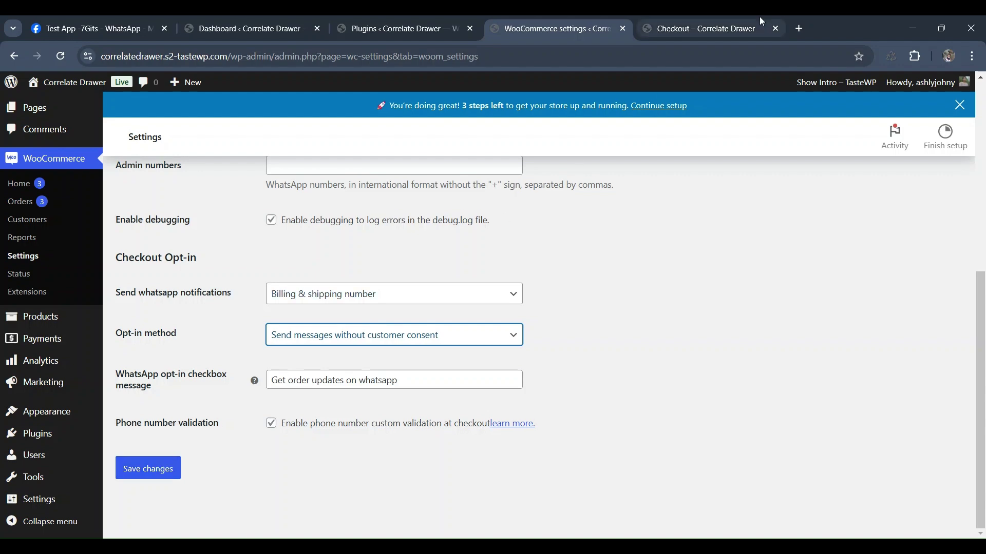
- On the storefront checkout, tick 'Get order updates on whatsapp', then return to WC Messaging settings
click(724, 26)
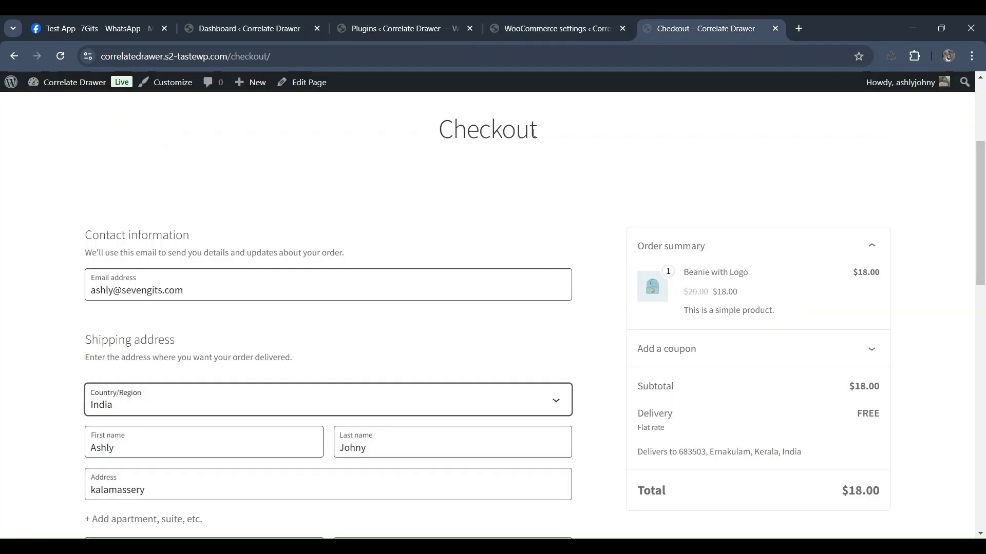
scroll(430, 227, down, 6)
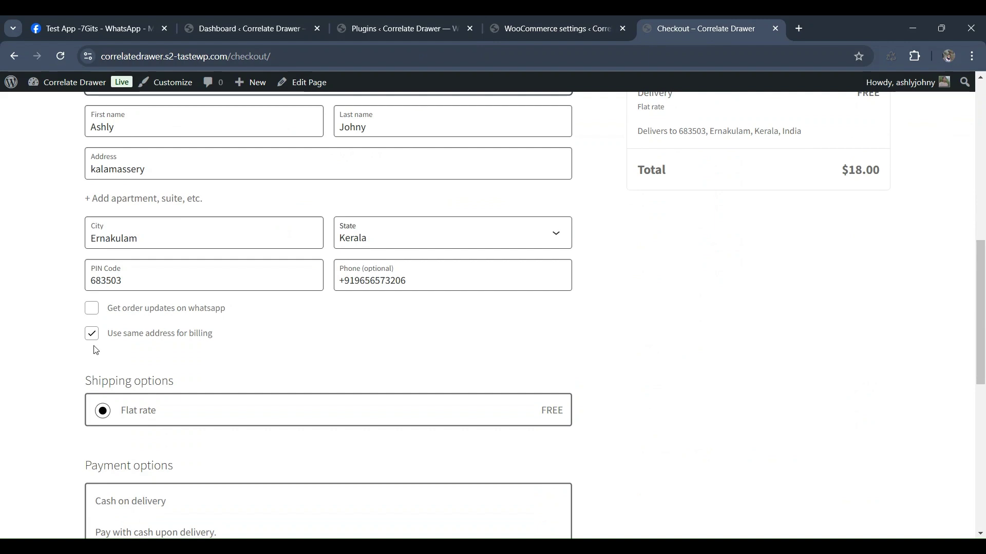
click(90, 310)
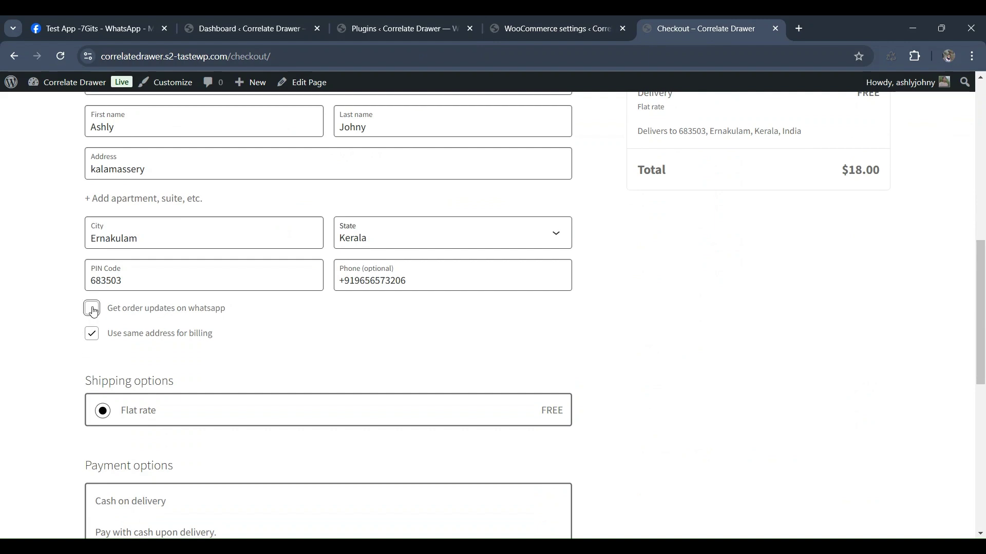
click(92, 311)
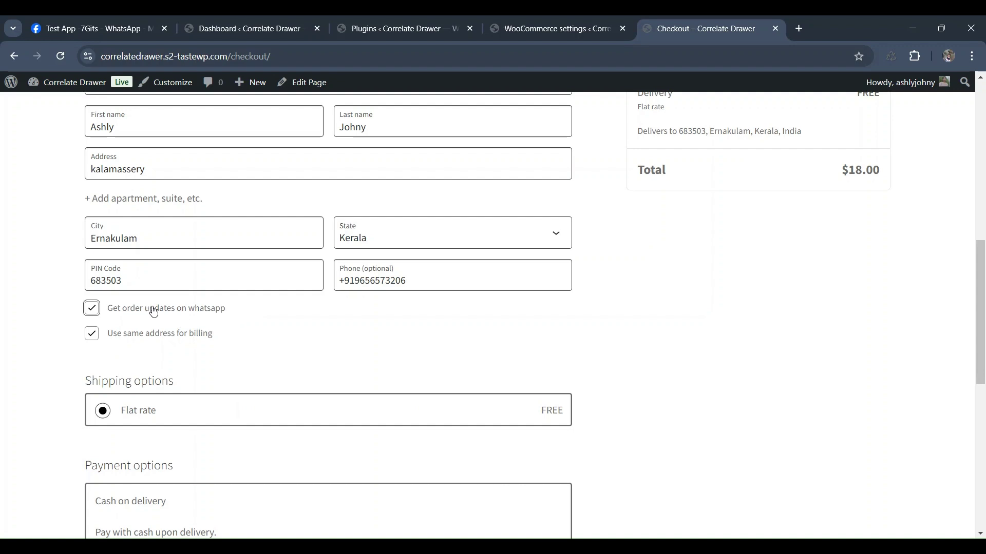
click(502, 23)
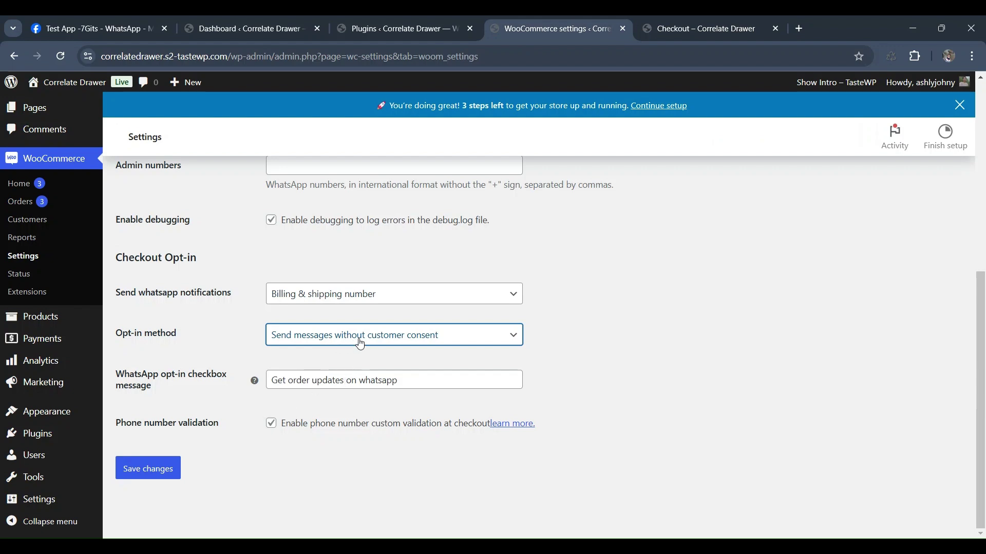
- Save the WC Messaging settings and reopen the storefront checkout page
click(170, 472)
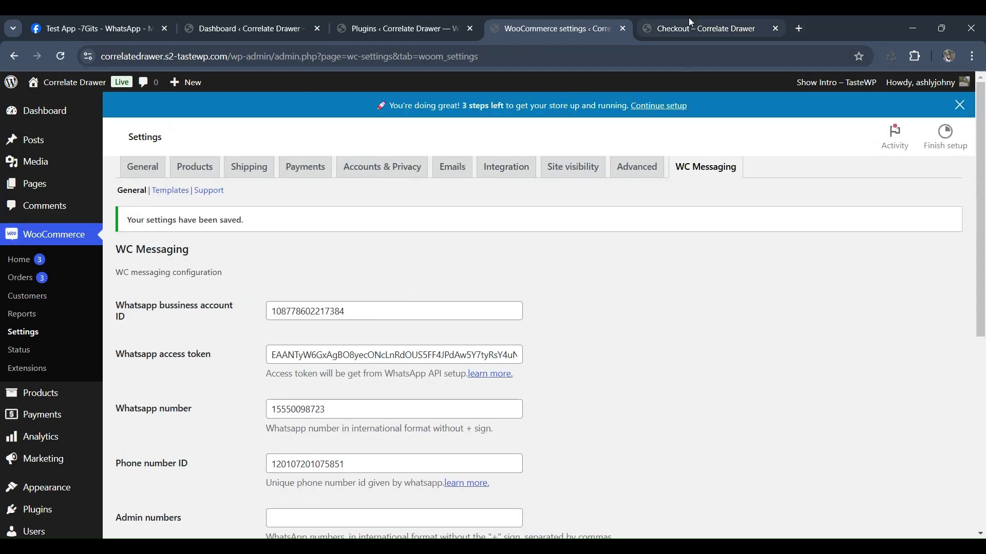
click(688, 20)
- Reload the checkout without the WhatsApp consent option and place the Beanie with Logo order
click(52, 51)
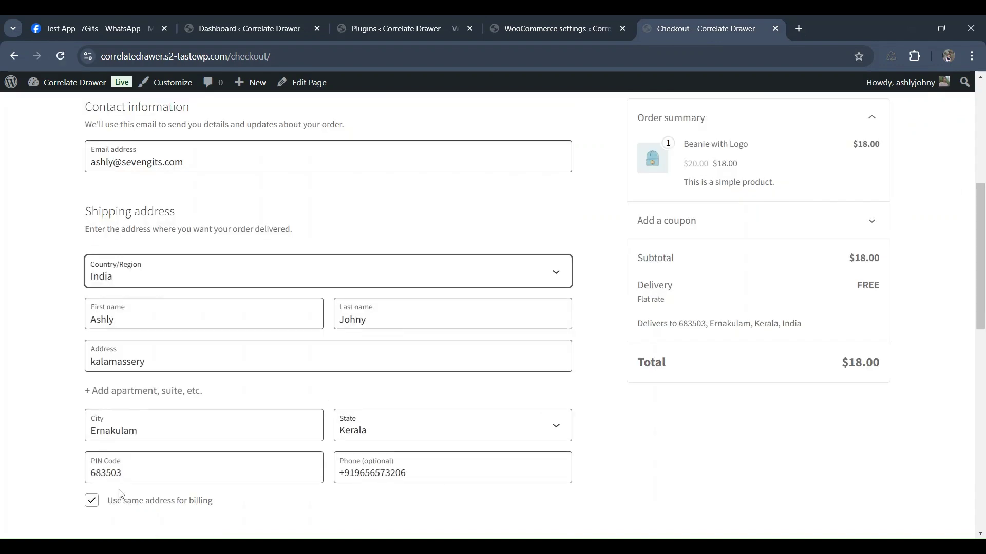
scroll(143, 451, down, 1)
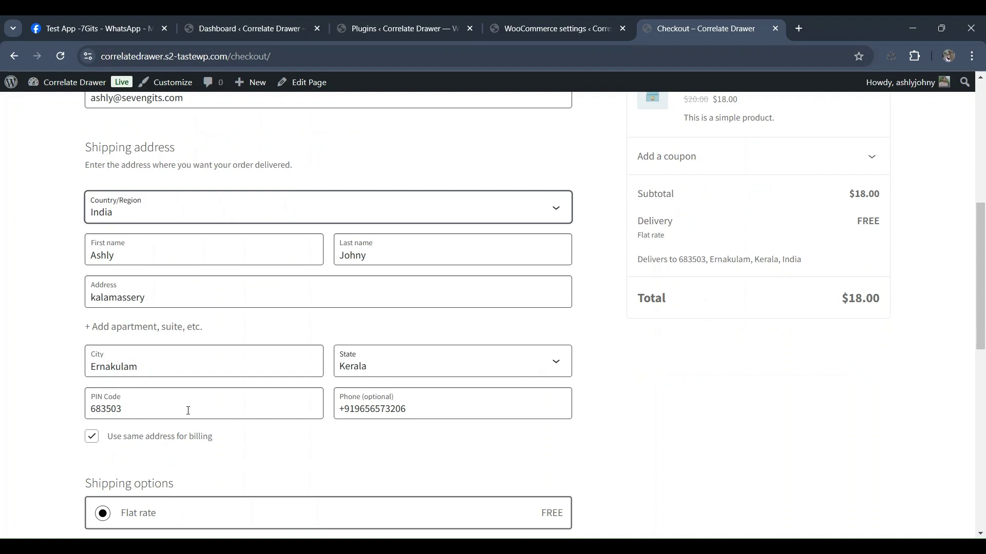
scroll(509, 443, down, 7)
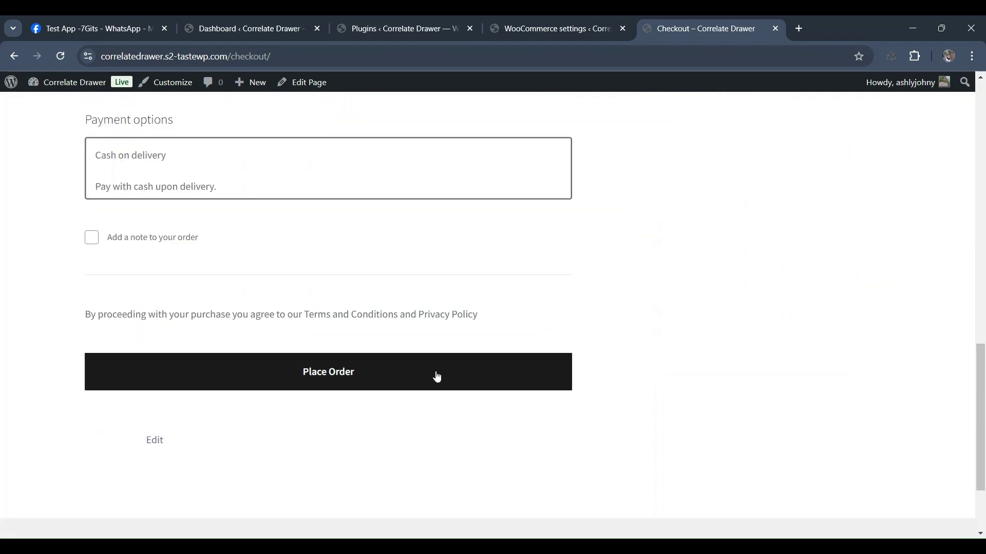
click(437, 376)
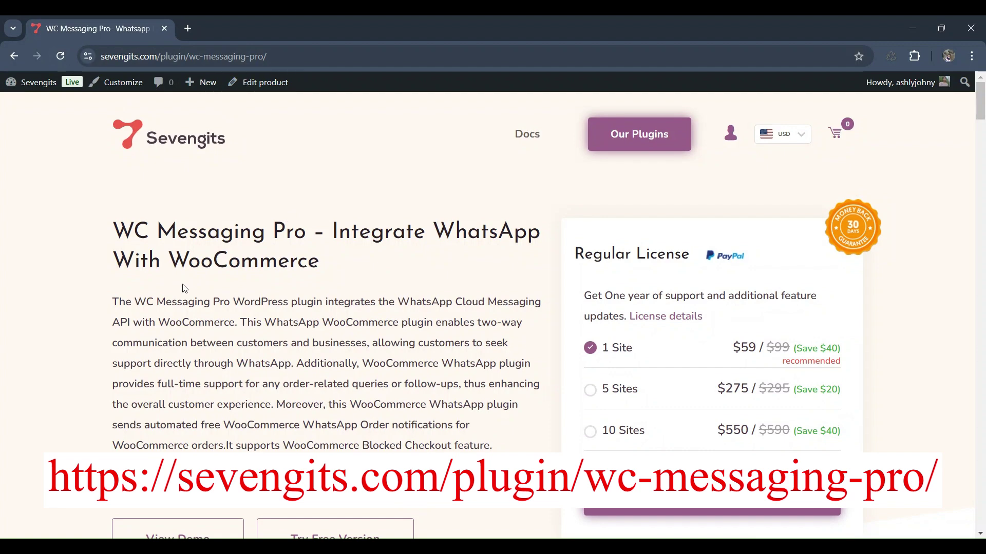
scroll(185, 289, down, 5)
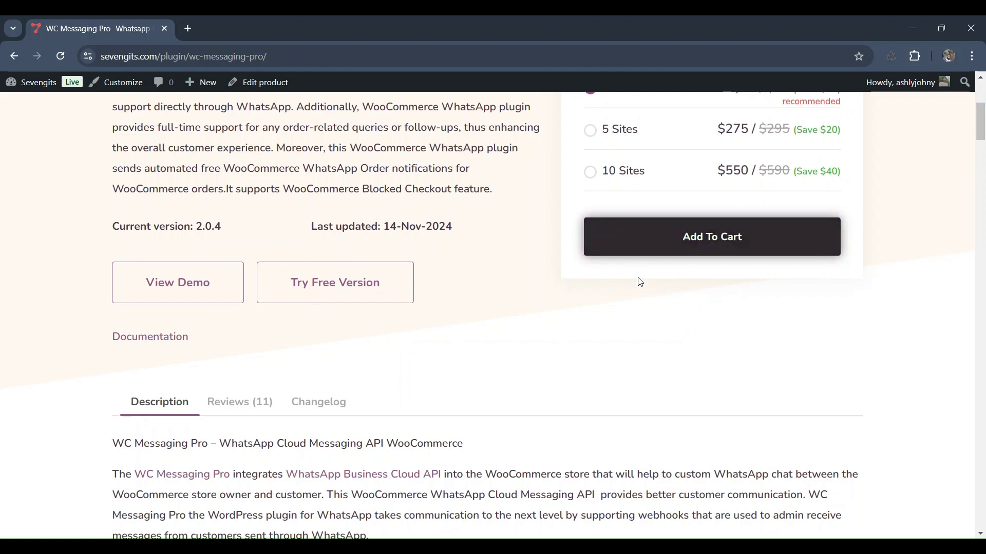
scroll(636, 286, down, 5)
scroll(636, 287, down, 6)
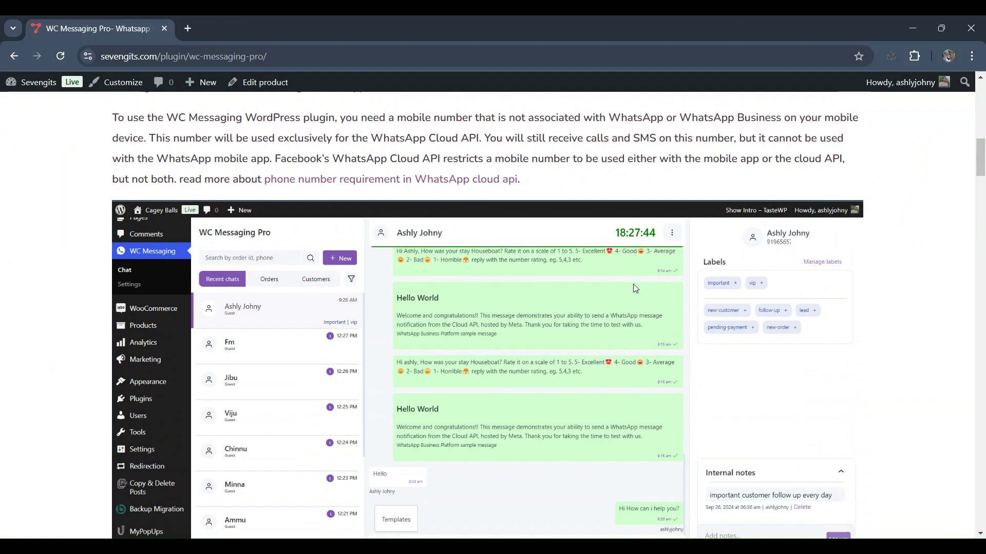
scroll(635, 289, down, 2)
scroll(635, 291, down, 15)
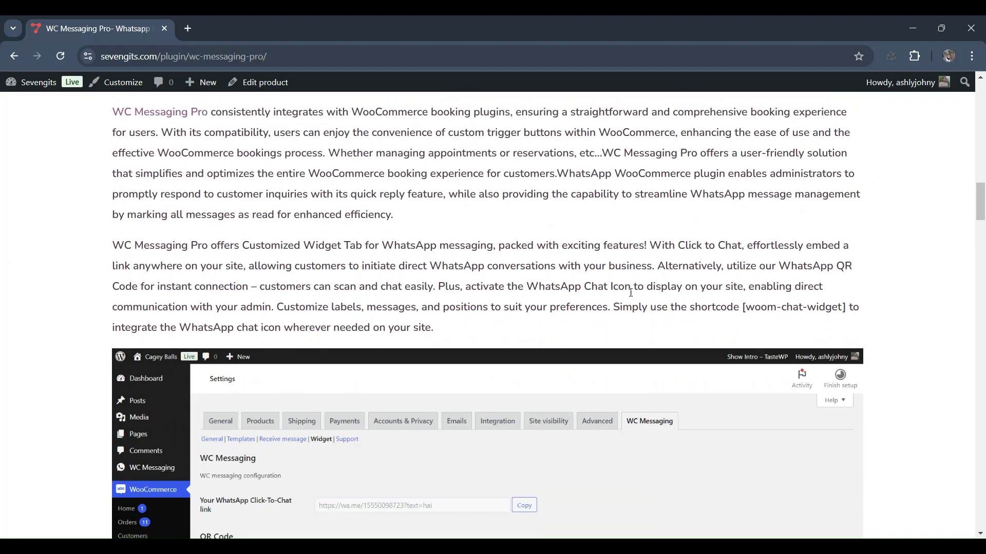
scroll(628, 299, down, 7)
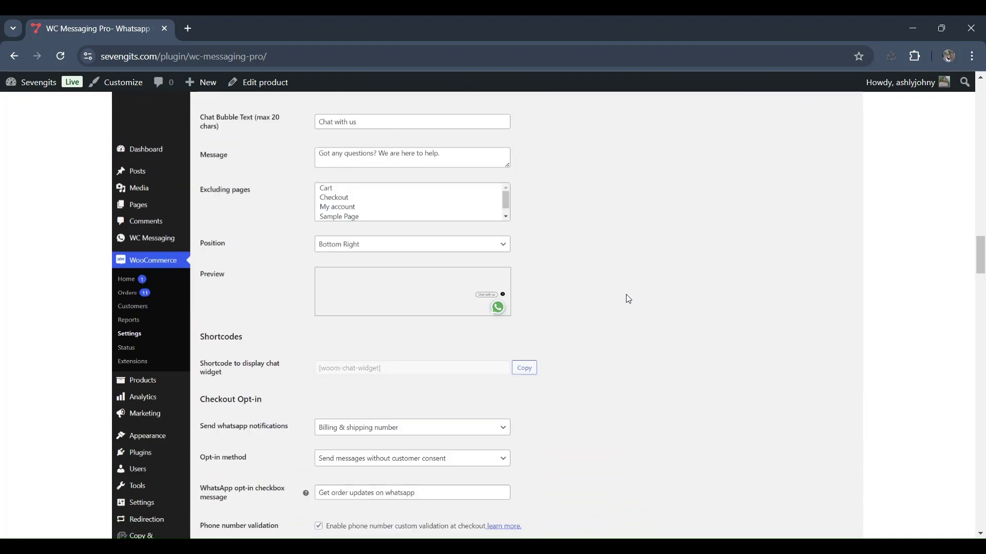
scroll(628, 298, down, 6)
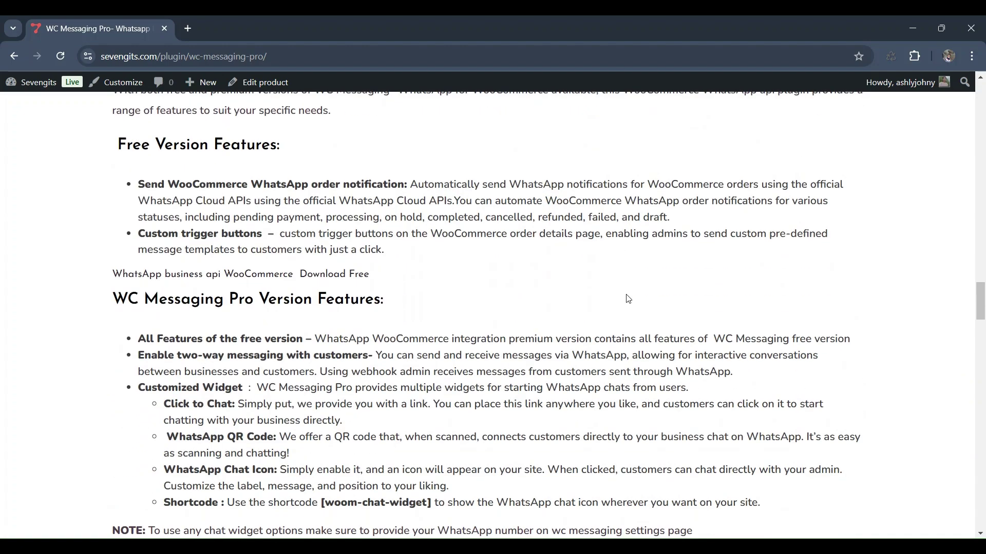
scroll(629, 299, up, 9)
scroll(628, 299, up, 19)
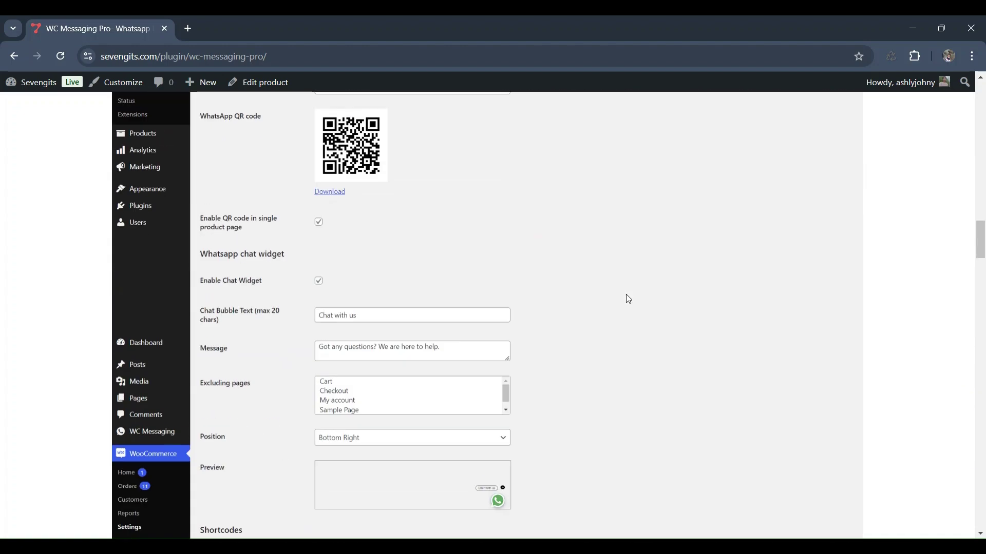
scroll(627, 296, up, 15)
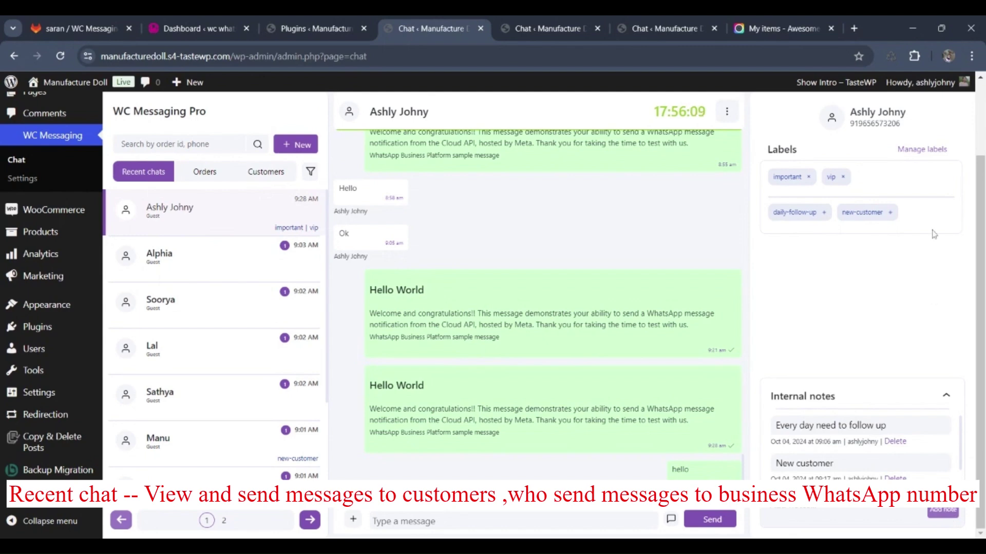
- Preview the label manager, message templates and saved replies windows, closing each without changes
click(924, 149)
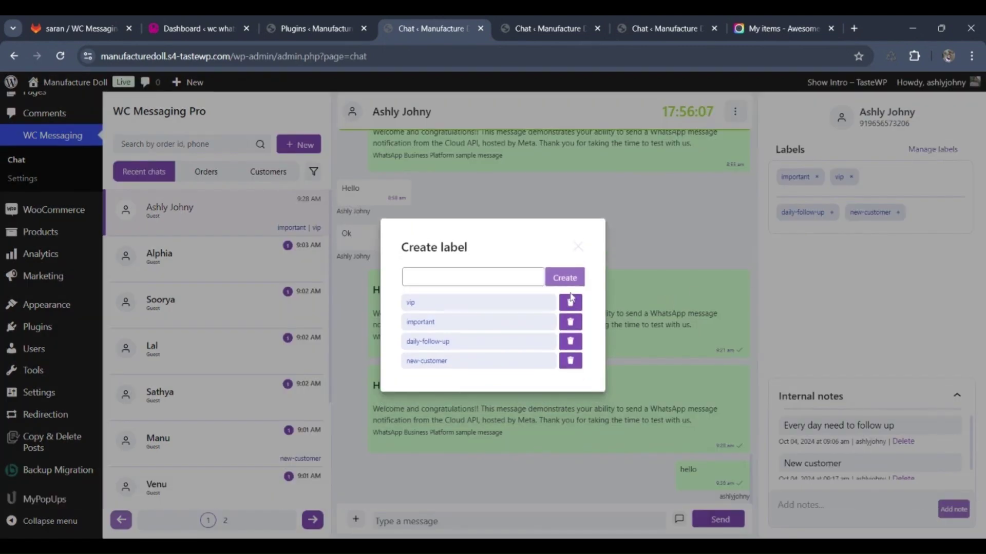
click(578, 248)
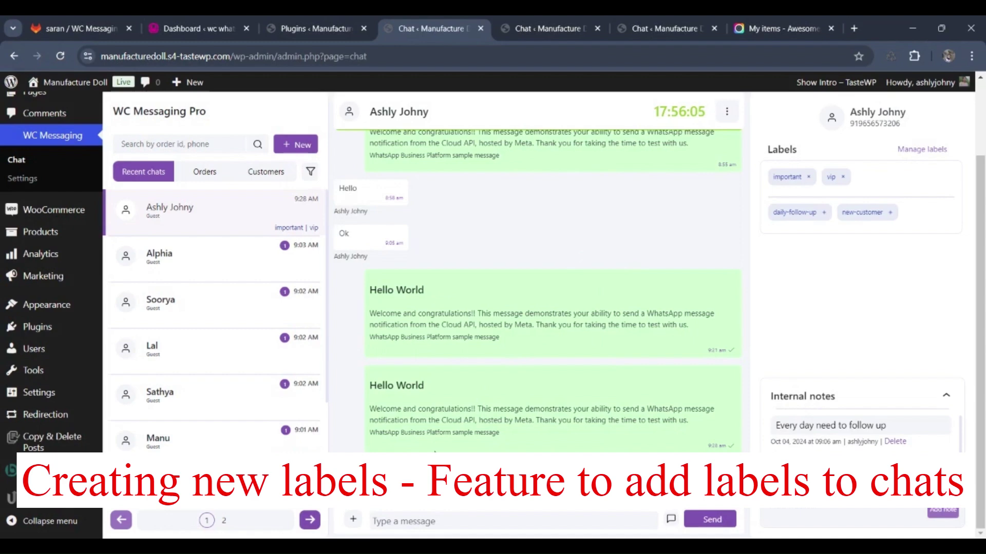
click(352, 519)
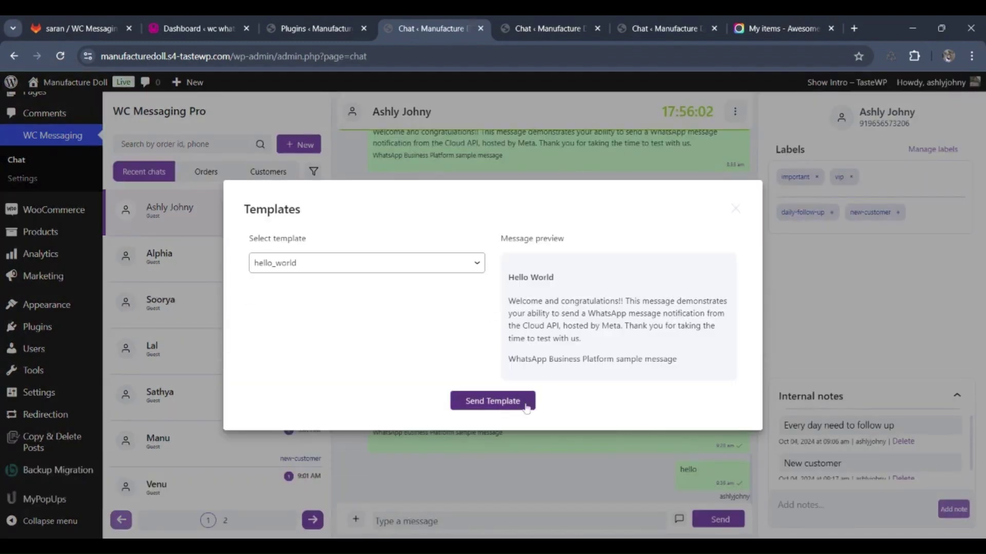
click(735, 209)
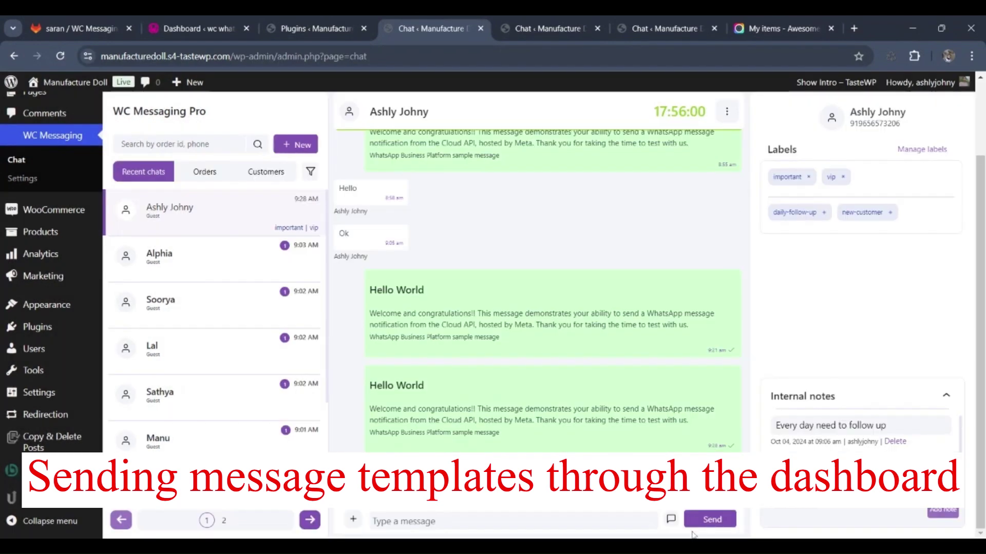
click(671, 519)
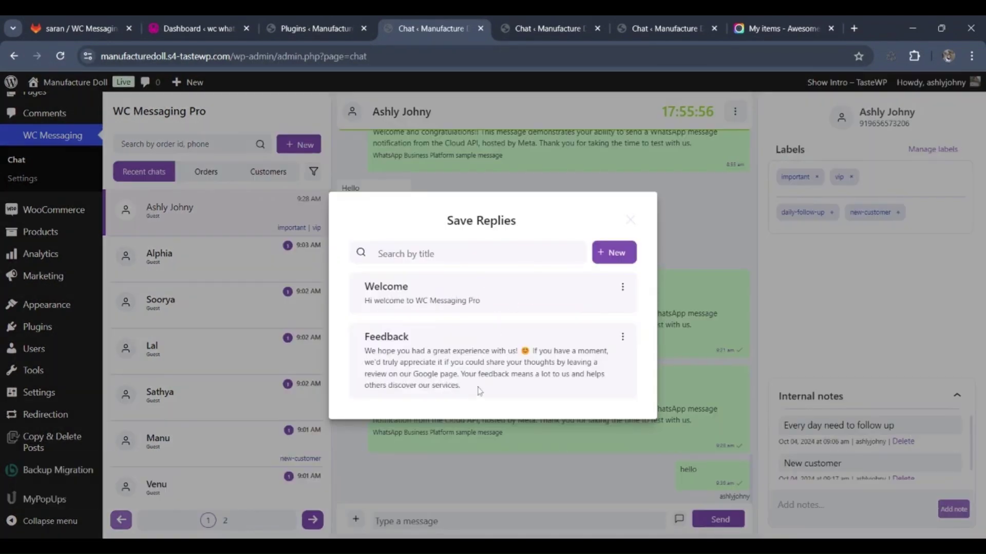
click(630, 220)
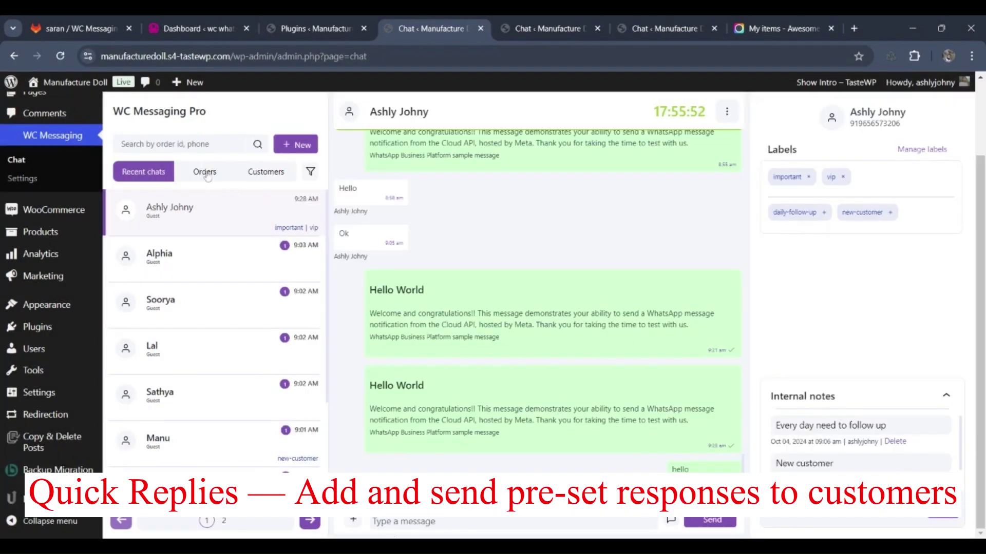
- Filter the chat list by the important label, then reset the filter to show all chats
click(312, 173)
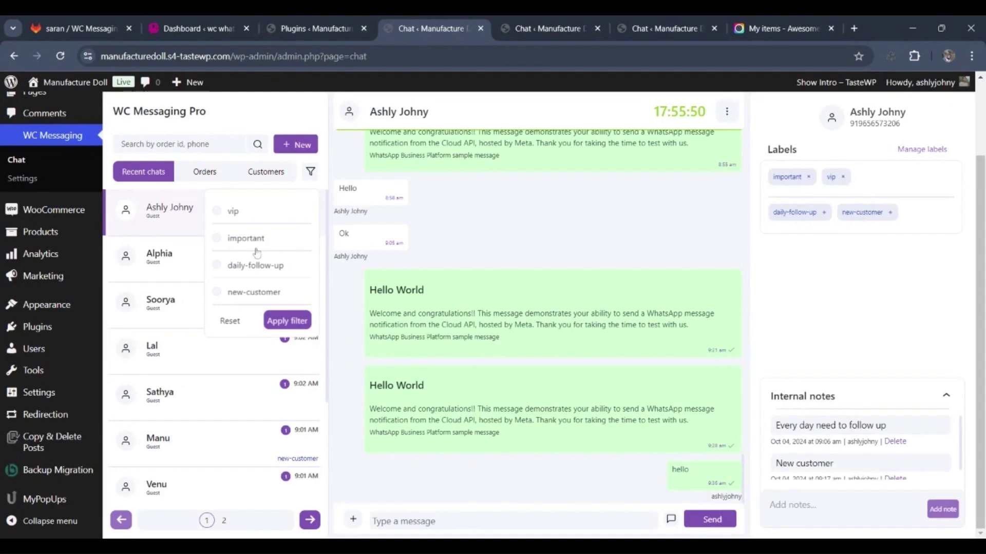
click(257, 239)
click(277, 320)
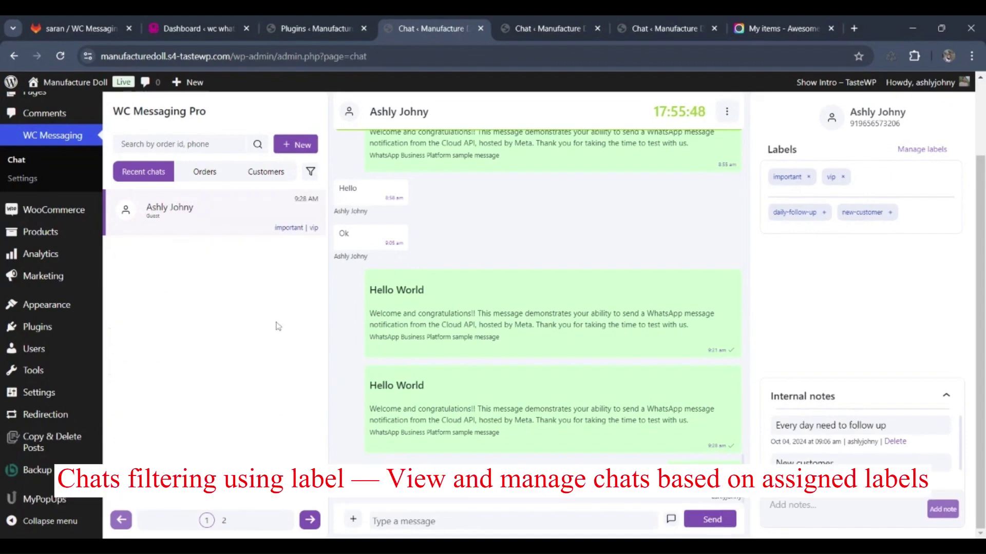
click(310, 173)
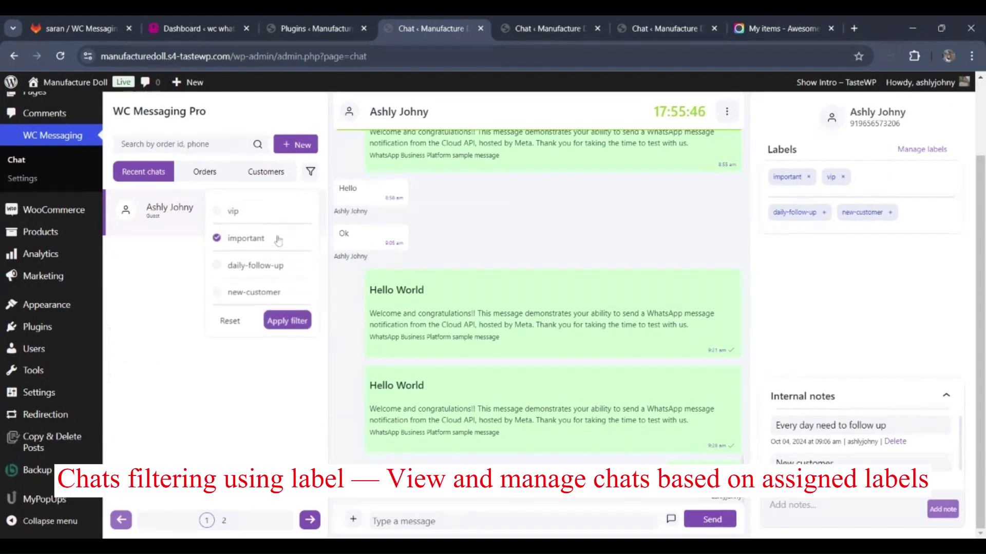
click(230, 321)
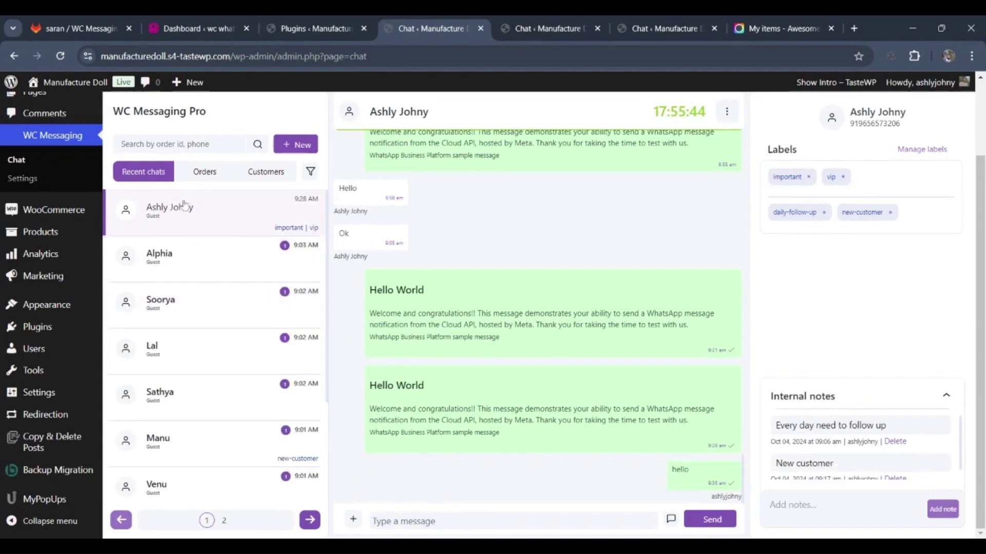
- Add a new contact using the pasted WhatsApp number
click(276, 148)
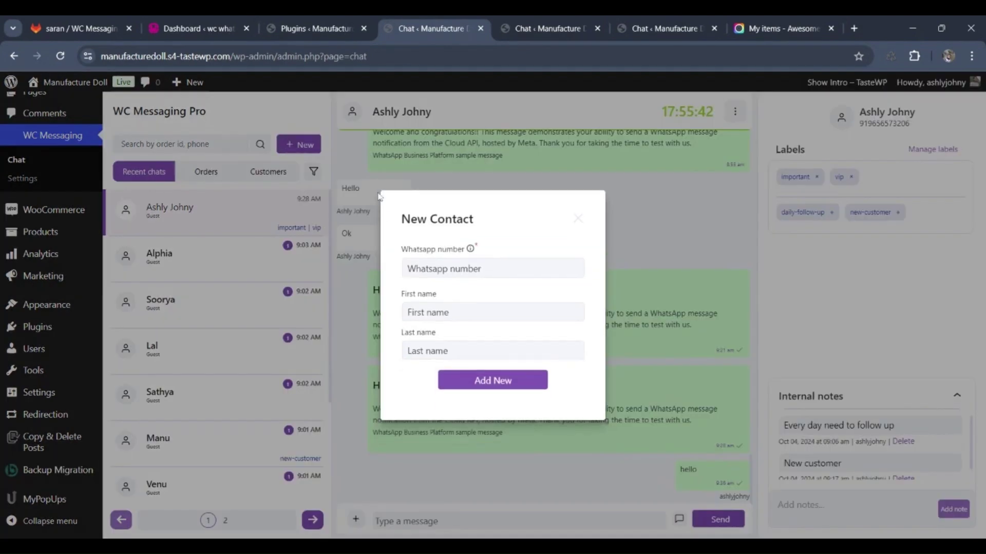
key(ctrl+v)
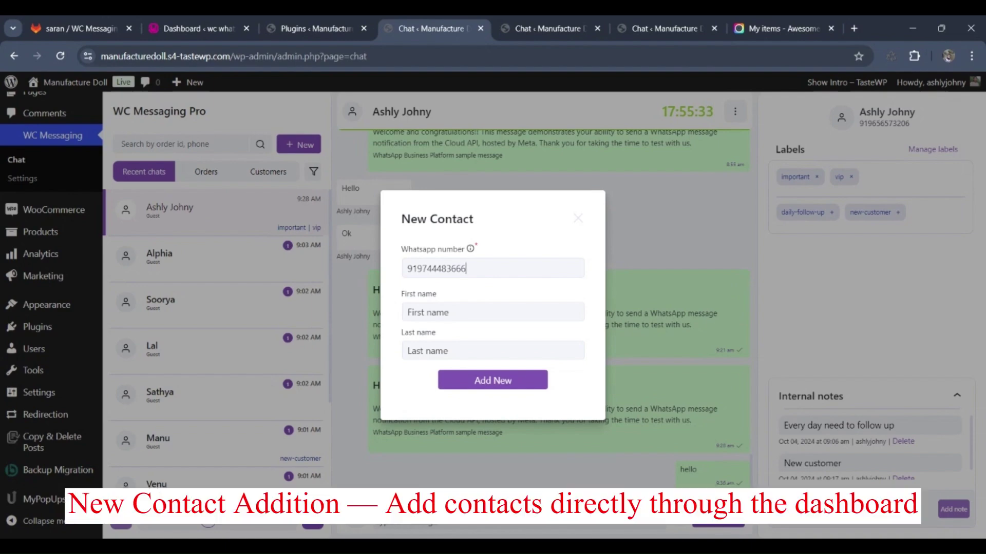
click(465, 381)
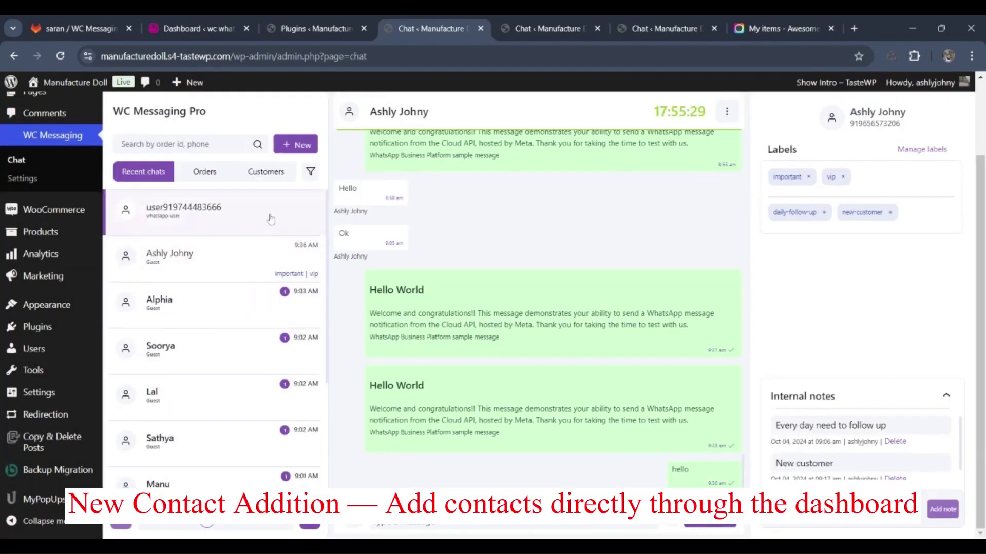
- Open the new contact's empty conversation and check its template chooser without sending
click(258, 226)
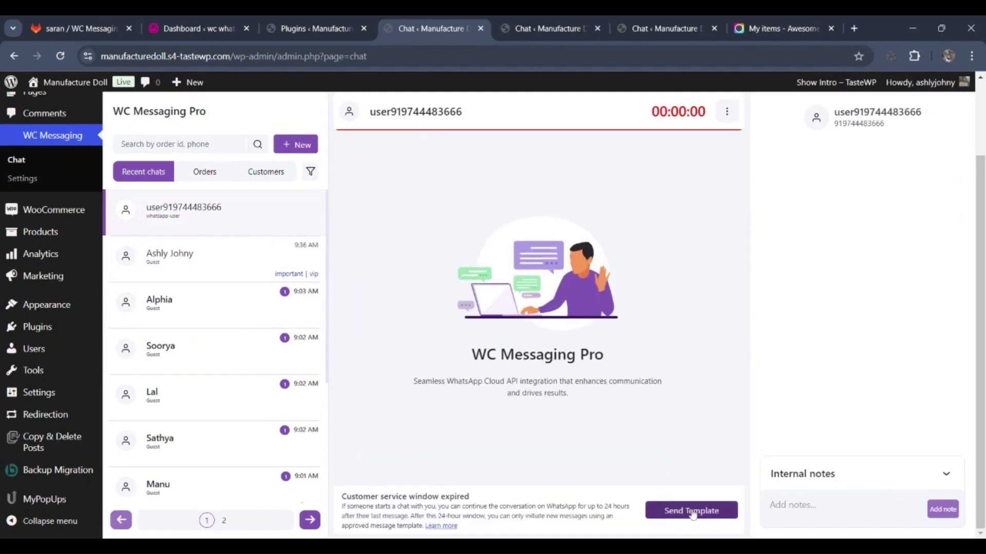
click(692, 512)
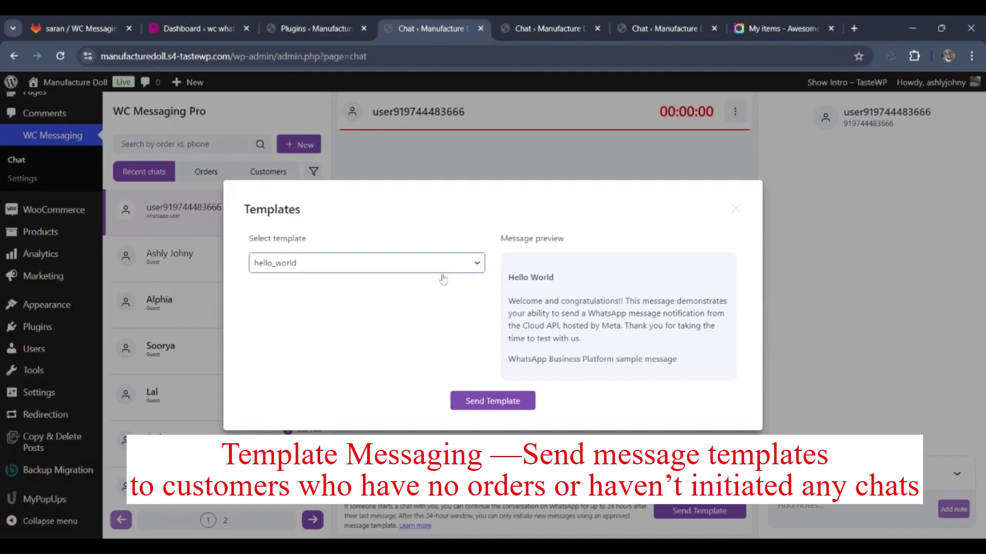
click(735, 208)
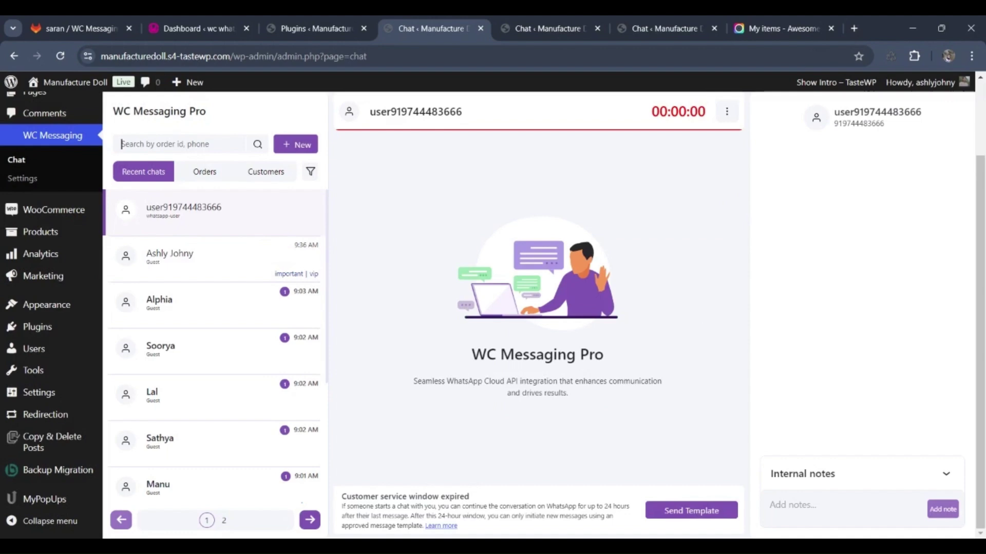
- Search chats by the order ID and open the most recent order's conversation in the Orders list
text(72)
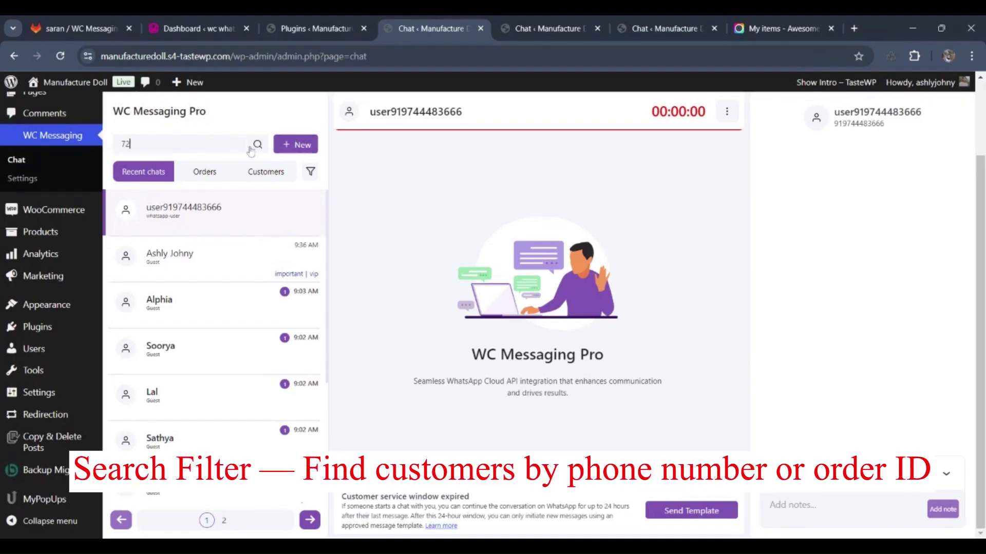
click(252, 148)
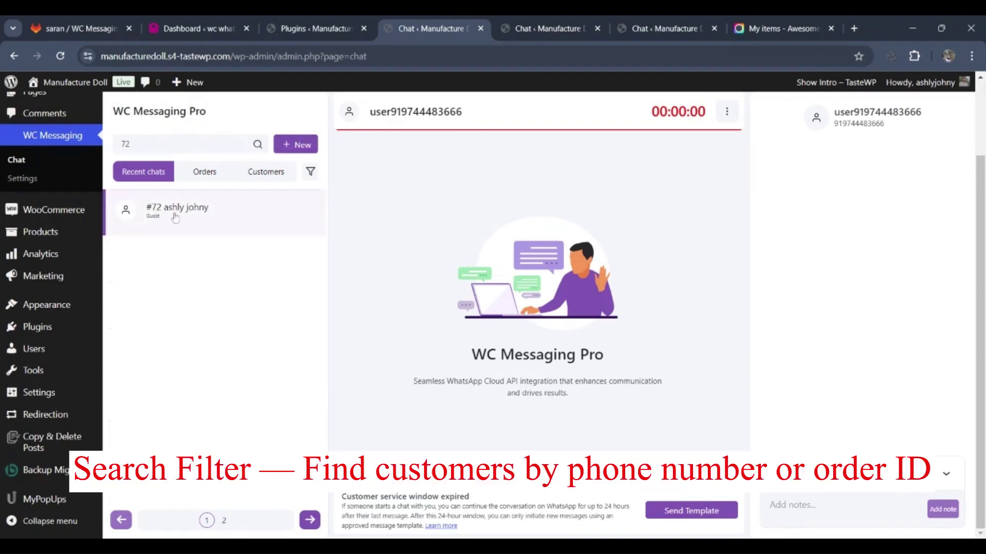
click(205, 173)
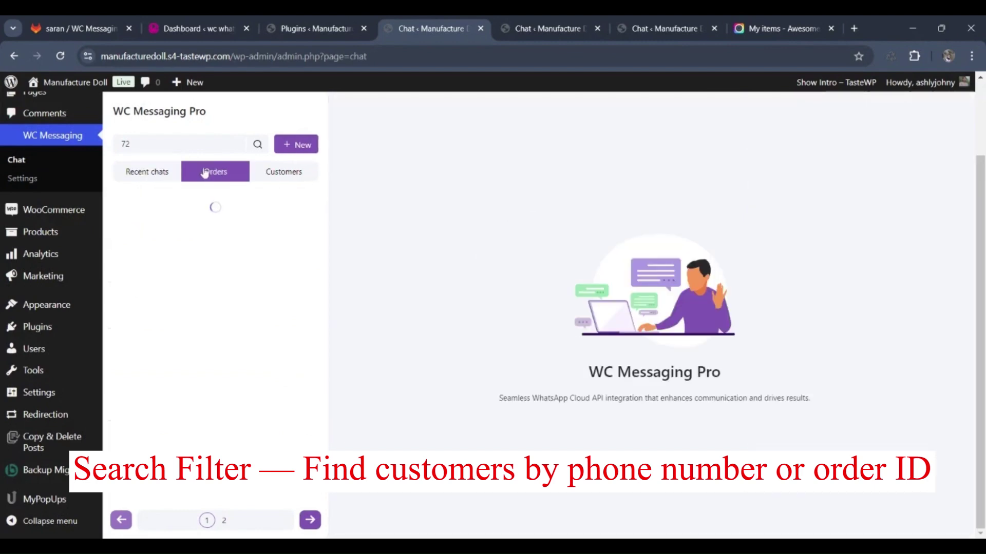
click(192, 207)
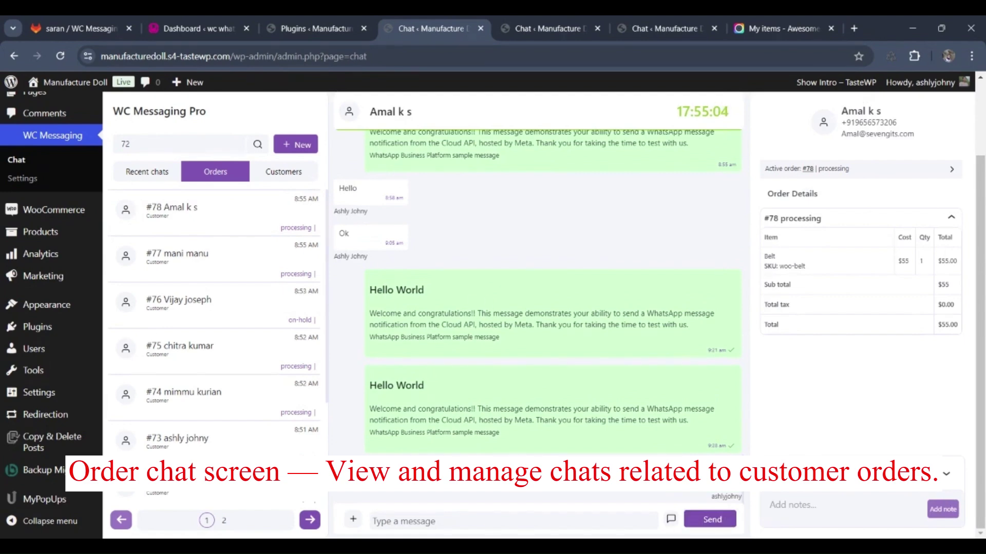
- View the first customer's conversation in the Customers list, then go back to recent chats
click(299, 174)
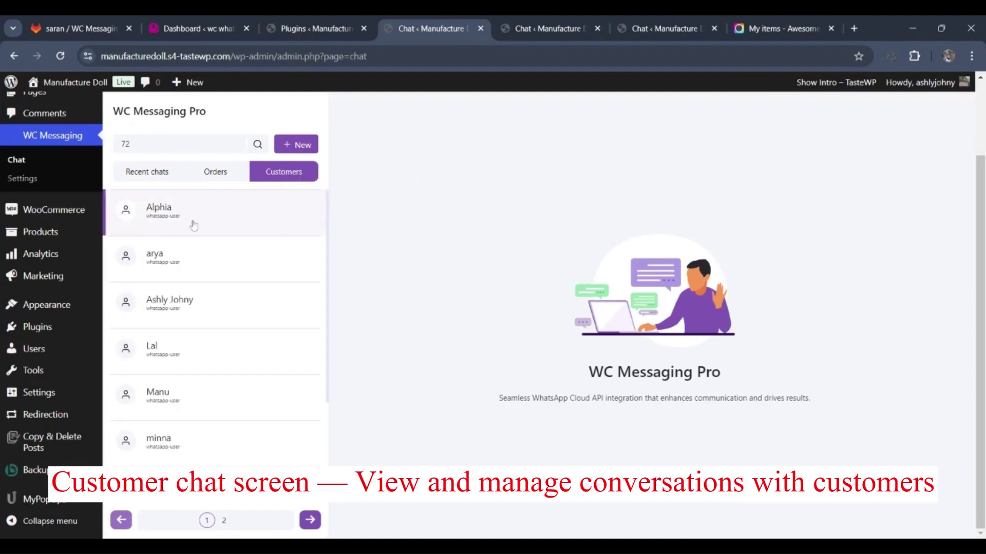
click(193, 223)
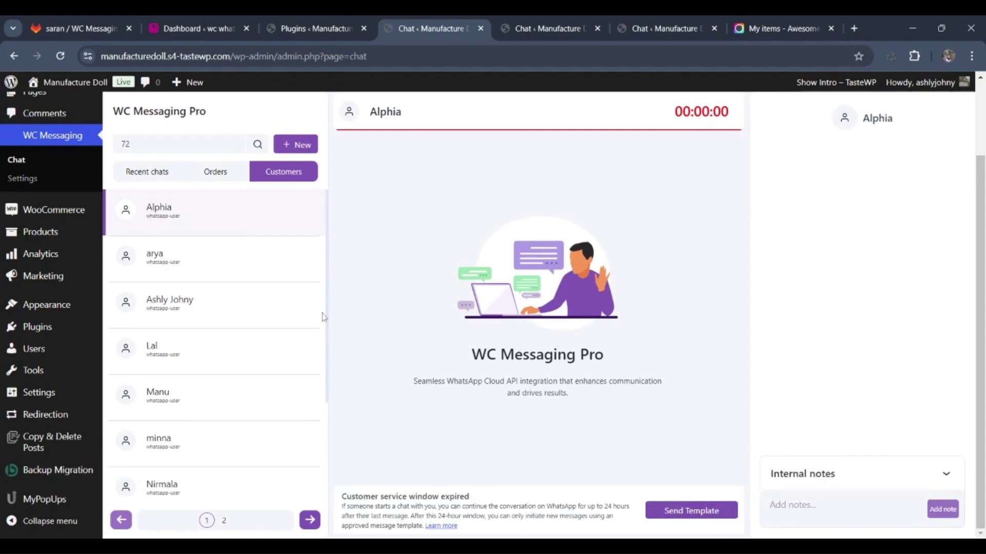
click(150, 181)
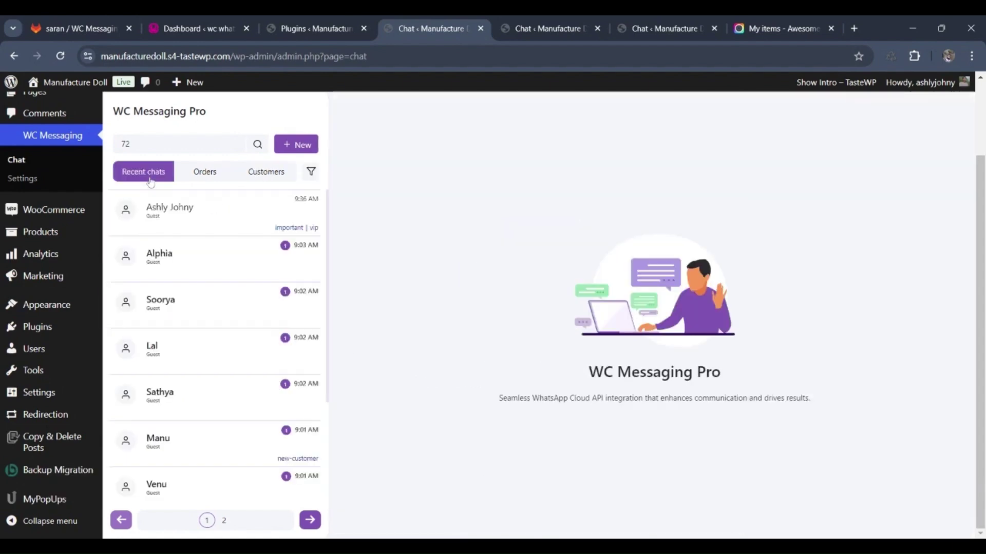
scroll(174, 426, down, 2)
scroll(183, 435, down, 1)
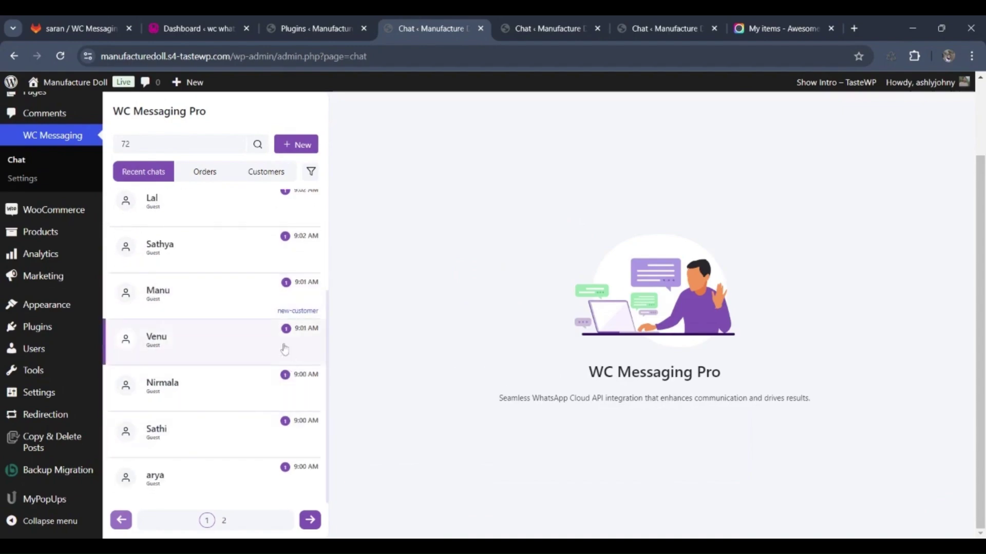